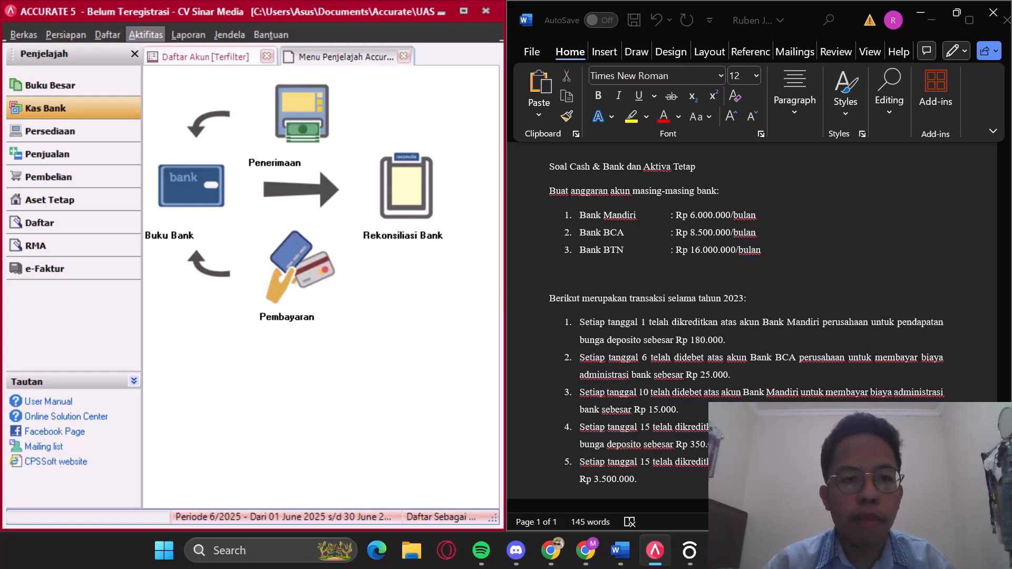
# Step: Create a new bank receipt (Other Deposit) with Bank Mandiri as the account deposited to
pyautogui.click(302, 124)
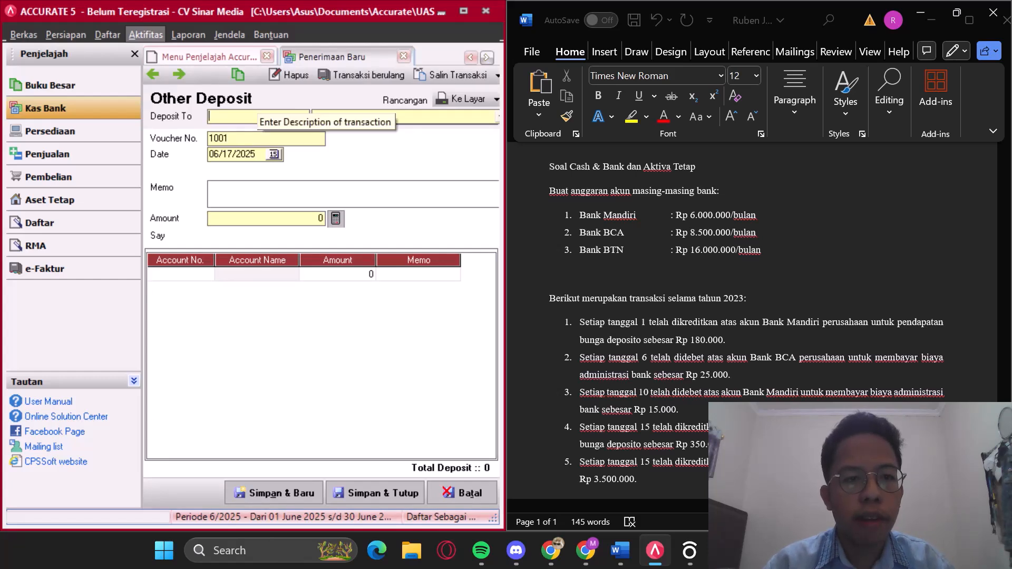
pyautogui.click(371, 117)
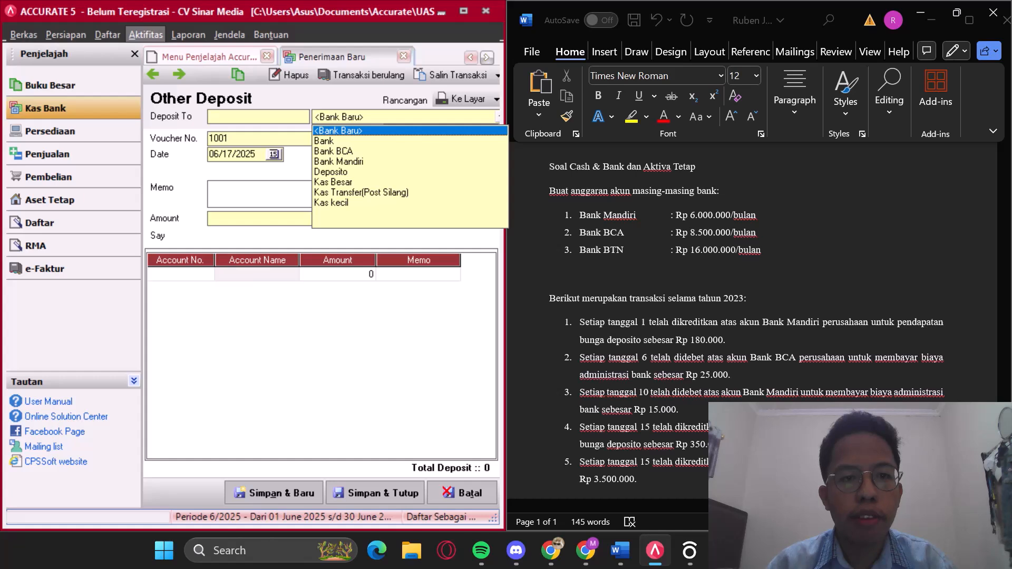
pyautogui.press('Down')
pyautogui.press('Down')
pyautogui.press('Down')
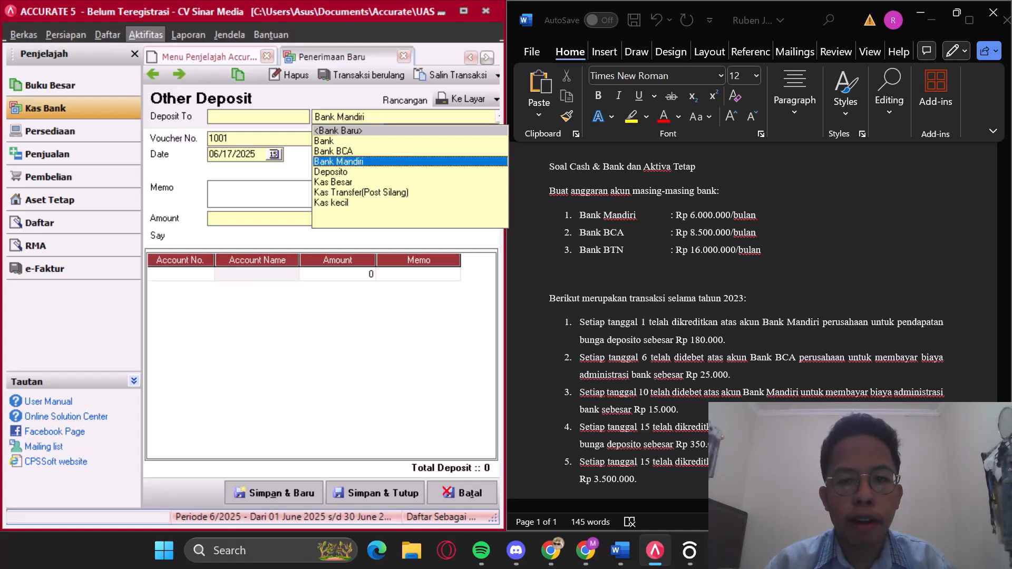
pyautogui.press('Return')
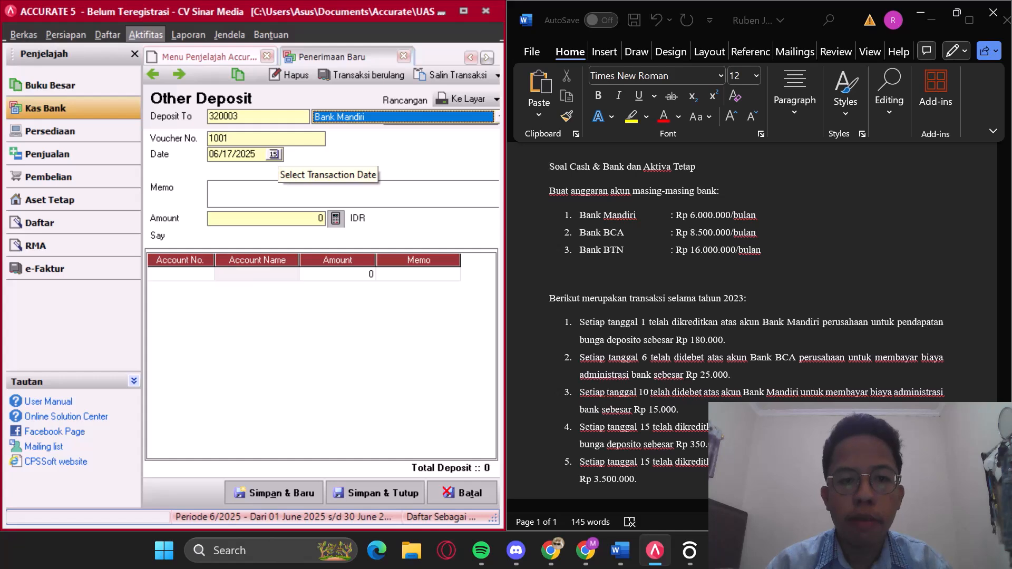
# Step: Set the receipt's date to 01/01/2024
pyautogui.click(274, 154)
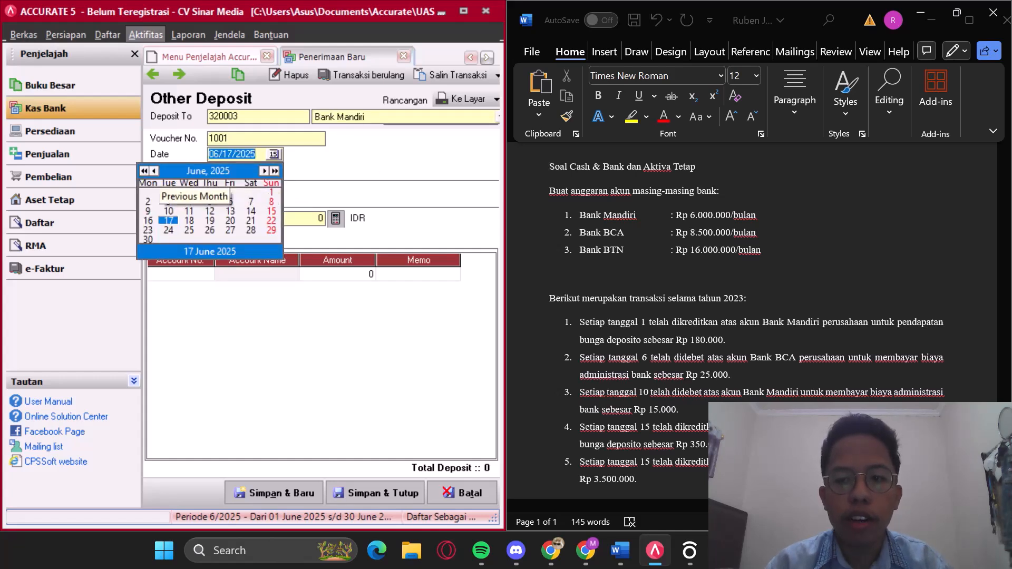
pyautogui.click(154, 171)
pyautogui.click(154, 171)
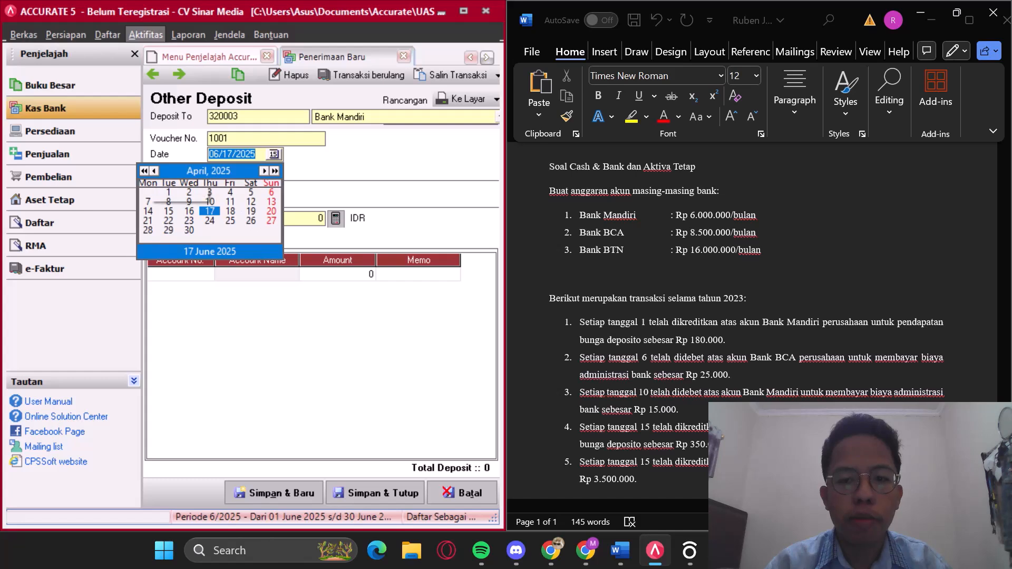
pyautogui.click(144, 171)
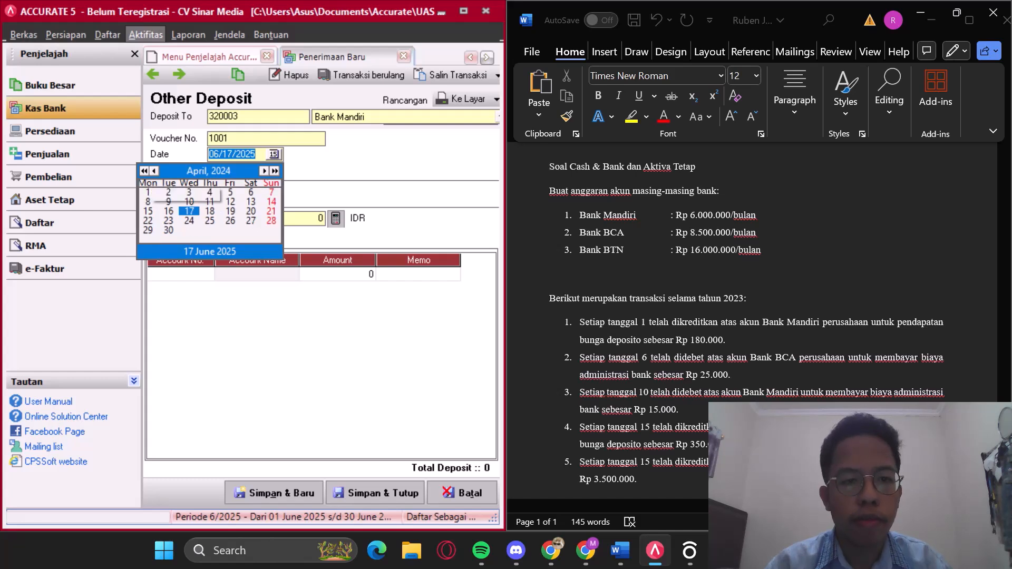
pyautogui.click(154, 171)
pyautogui.click(154, 171)
pyautogui.click(154, 171)
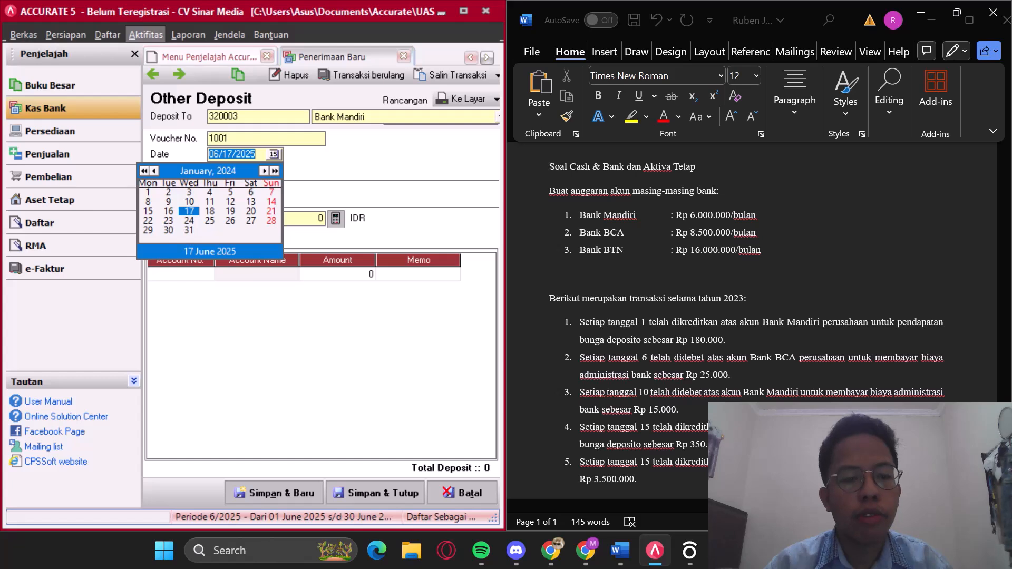
pyautogui.click(148, 192)
# Step: Enter "Pendapatan Bunga Deposito" as the receipt's memo and 180000 as its amount
pyautogui.click(237, 191)
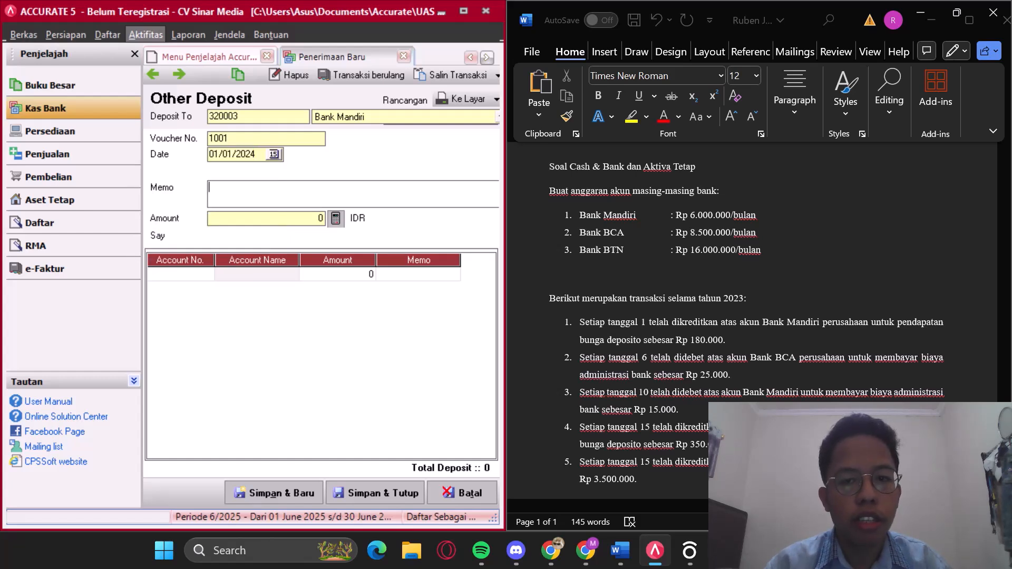
pyautogui.write('Pendapat')
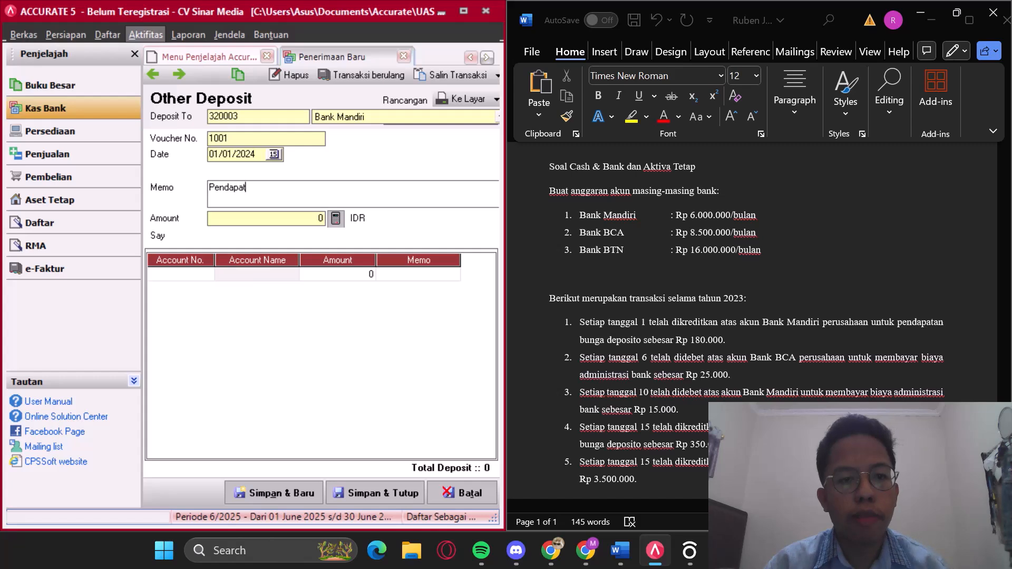
pyautogui.write('an B')
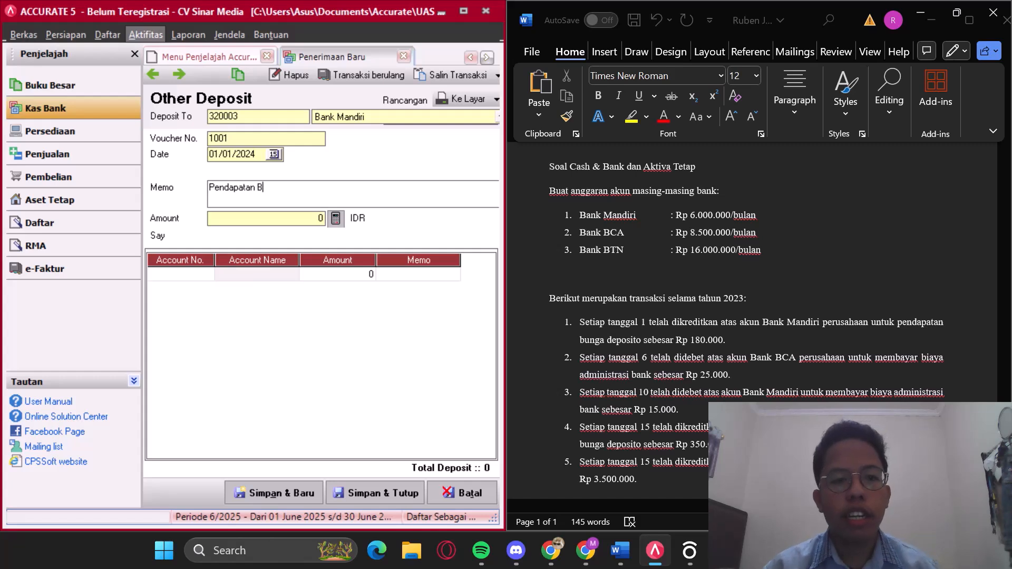
pyautogui.write('unga D')
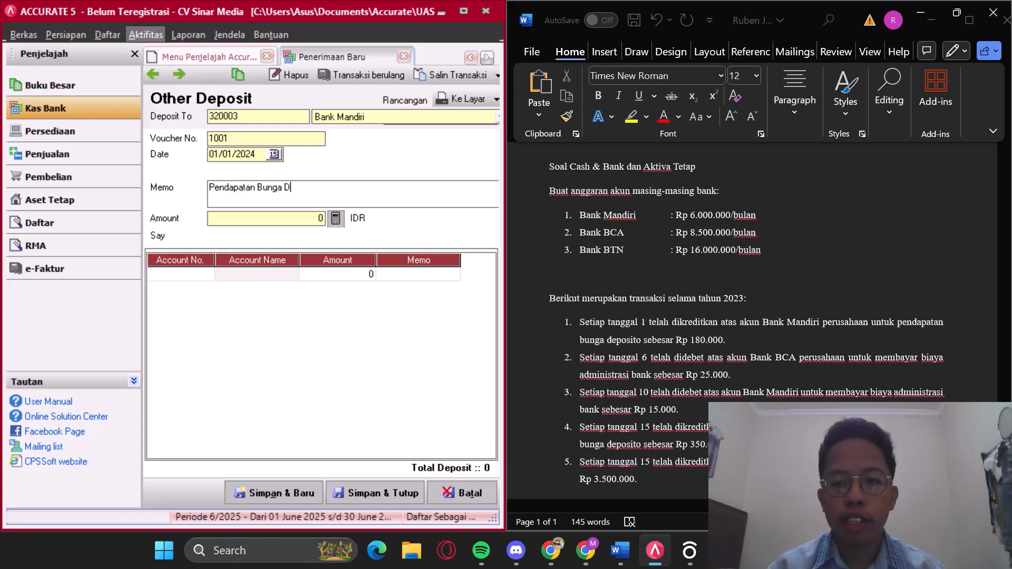
pyautogui.write('eposito')
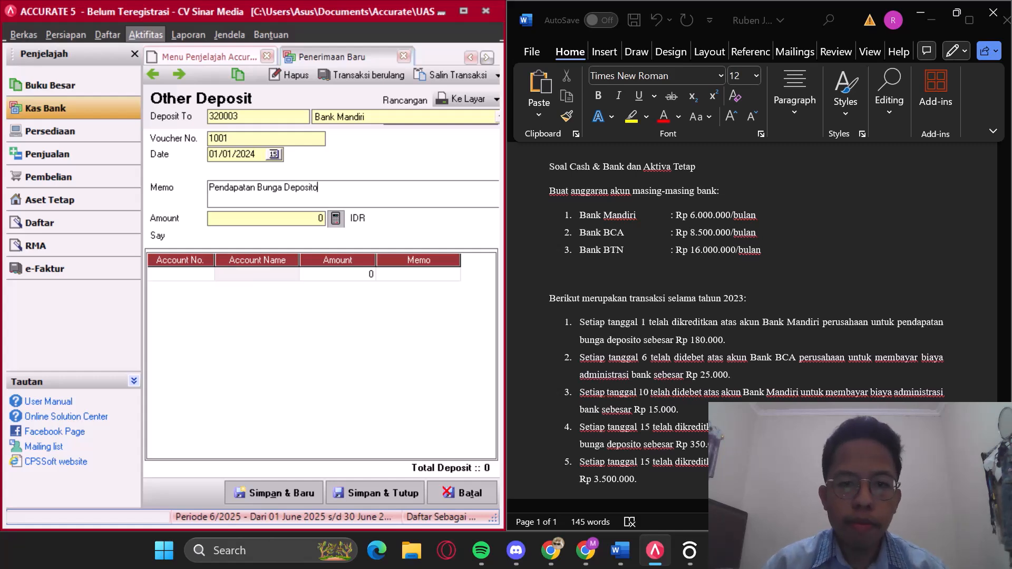
pyautogui.click(266, 219)
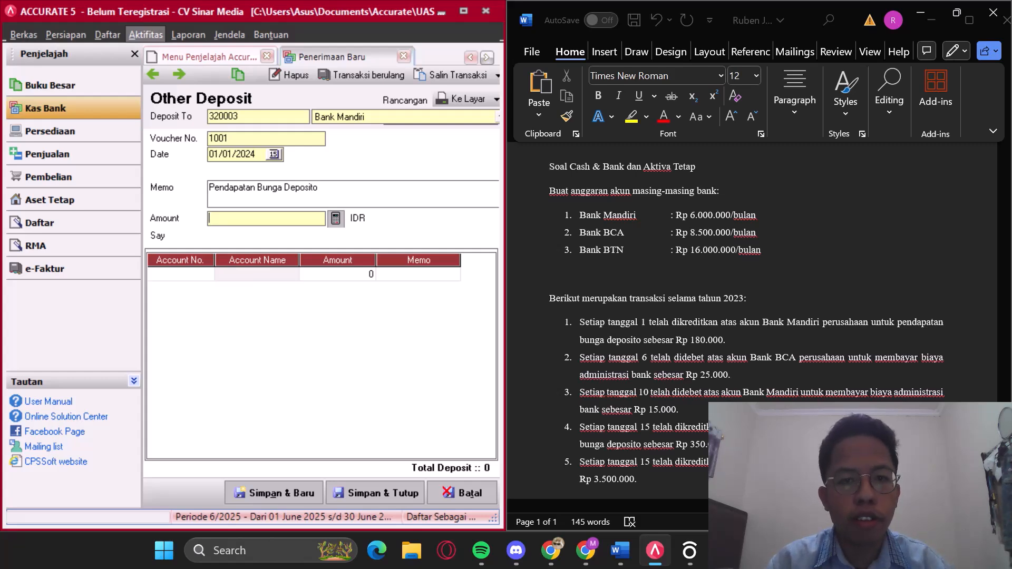
pyautogui.write('180000')
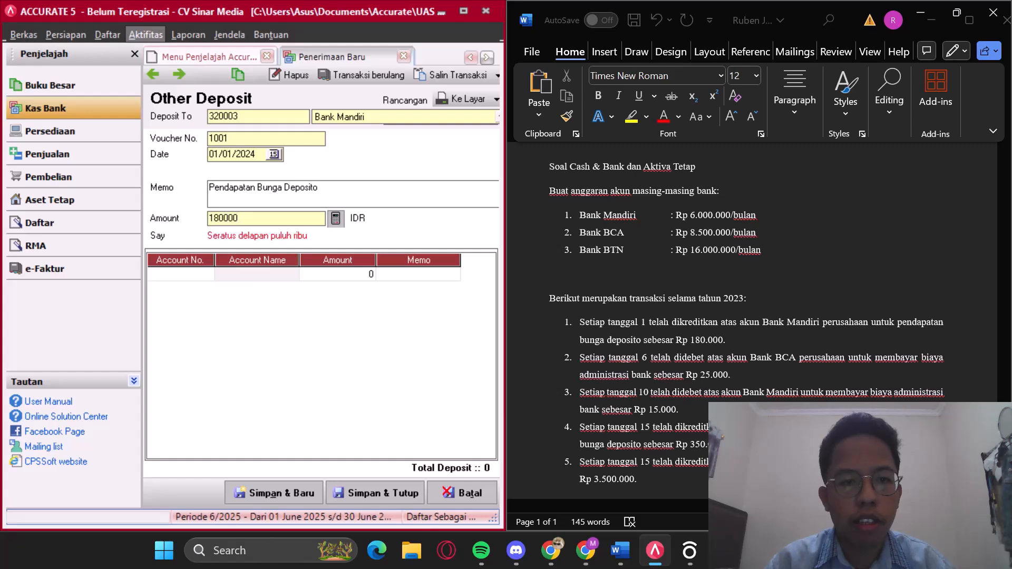
# Step: Find the Pendapatan Bunga Deposito account with "depo" and assign it to the receipt's first detail line
pyautogui.click(181, 274)
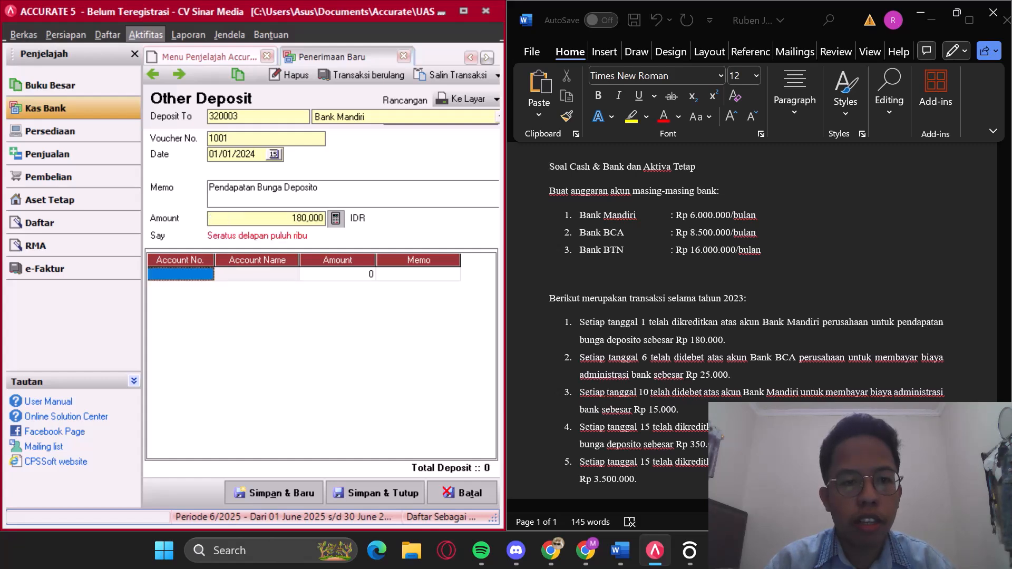
pyautogui.click(181, 274)
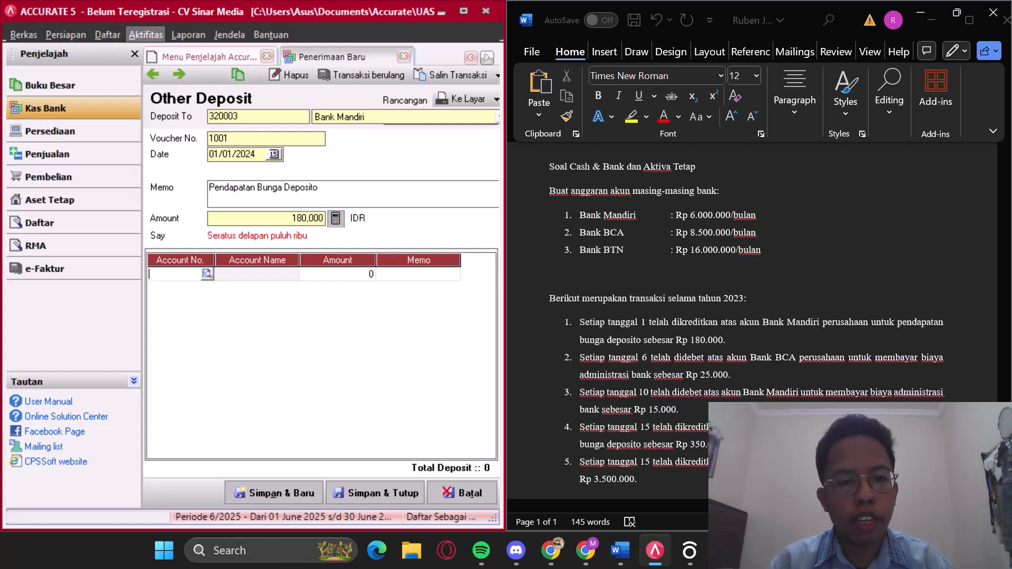
pyautogui.click(208, 274)
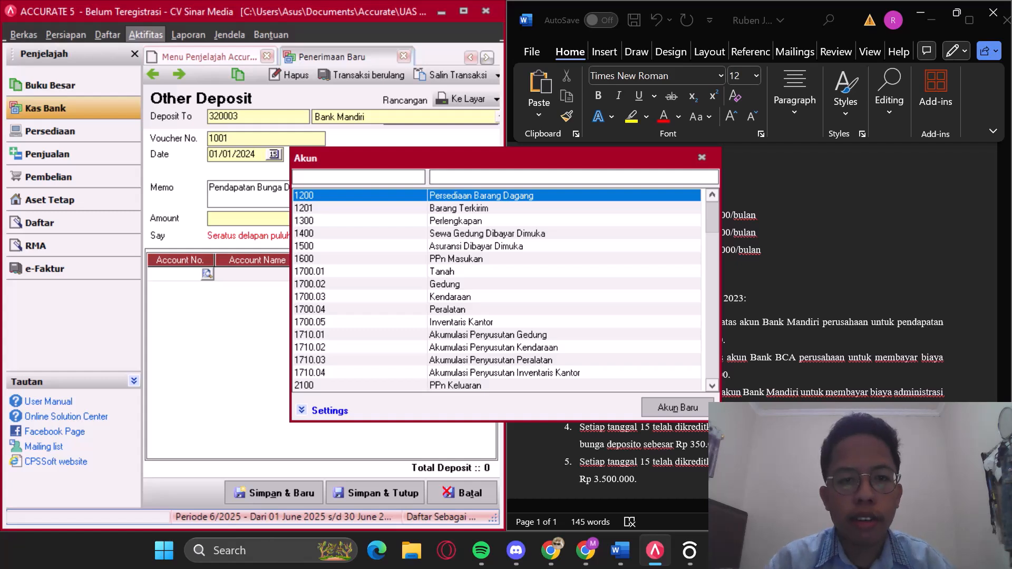
pyautogui.write('depo')
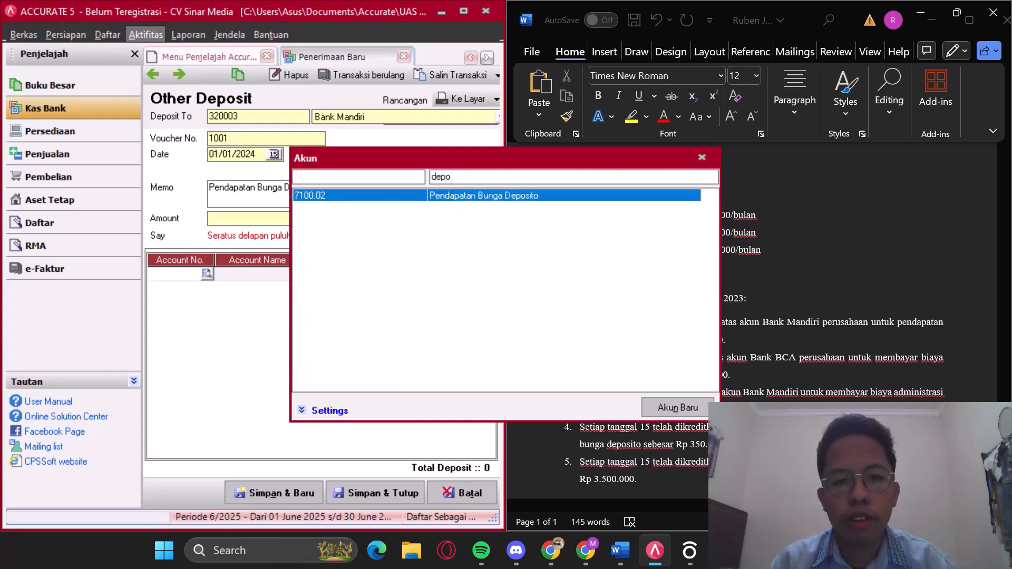
pyautogui.press('Return')
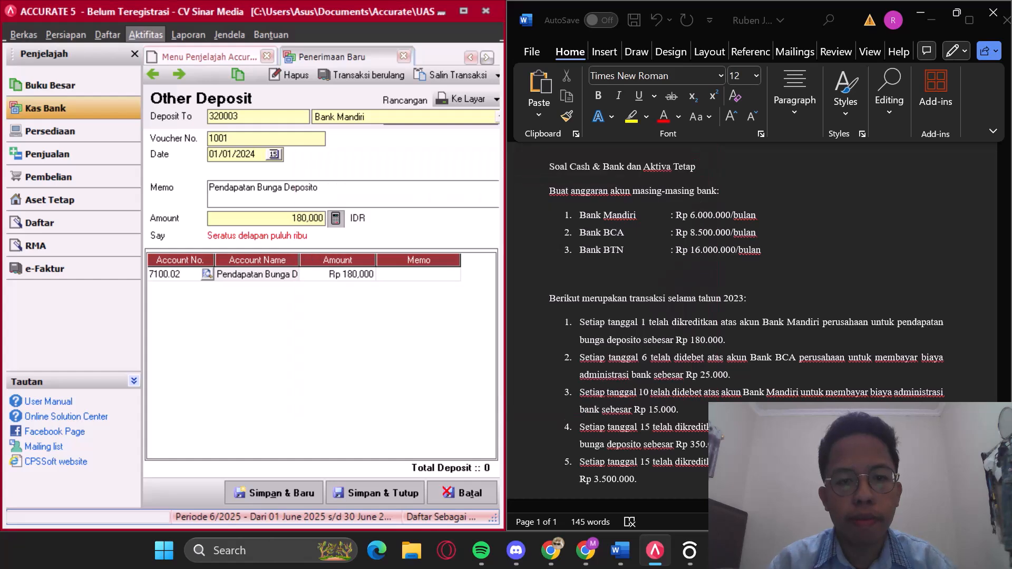
# Step: Enter "Pendapatan Bunga Deposito" as the memo of the receipt's detail line
pyautogui.click(419, 274)
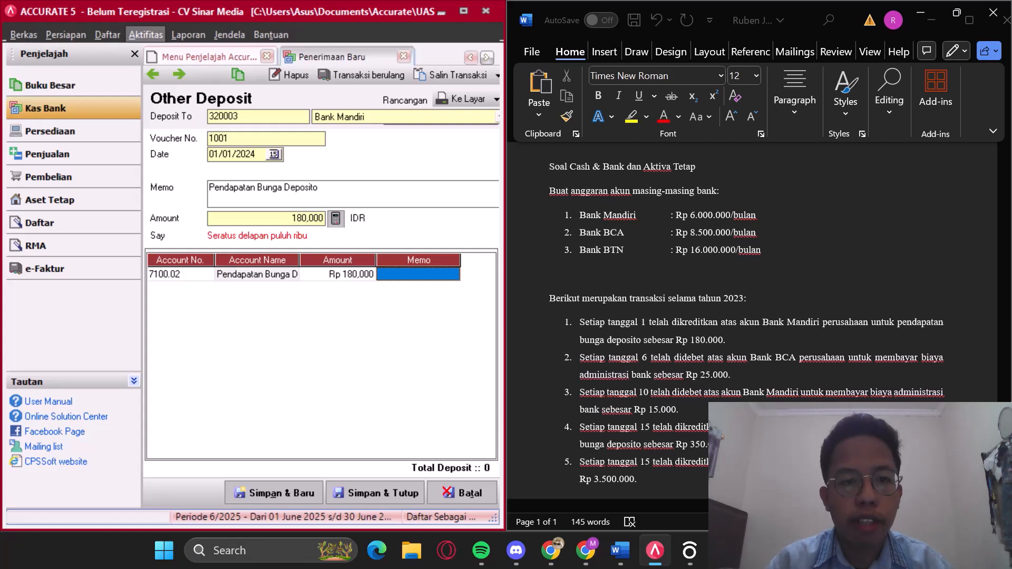
pyautogui.click(418, 274)
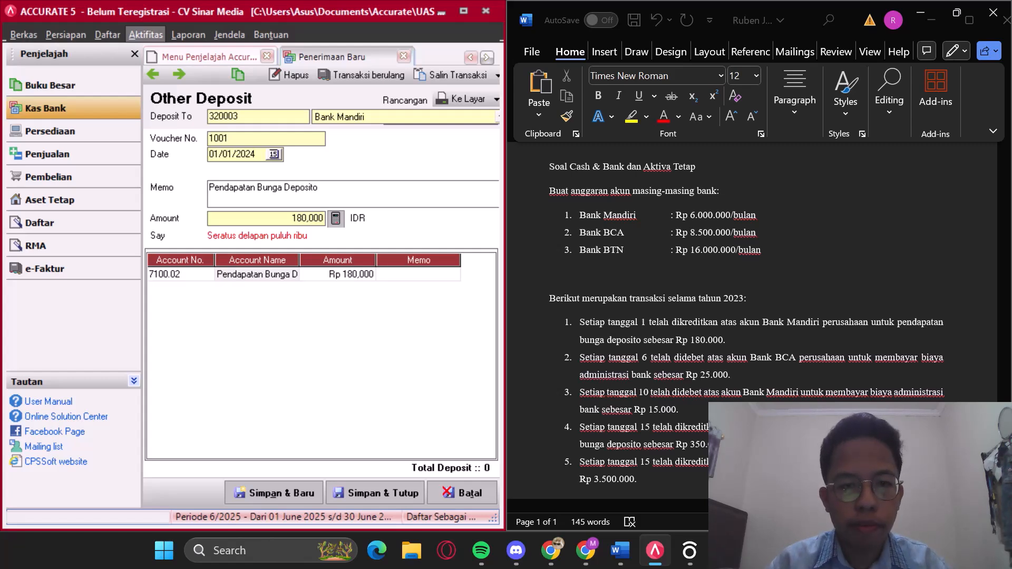
pyautogui.write('Pendapat')
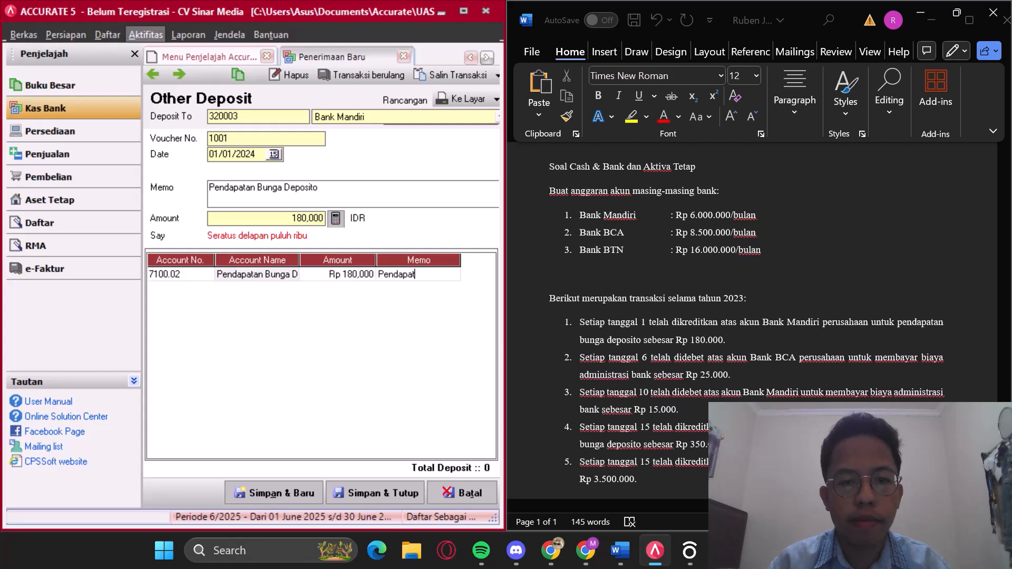
pyautogui.write('an Bunga Deposito')
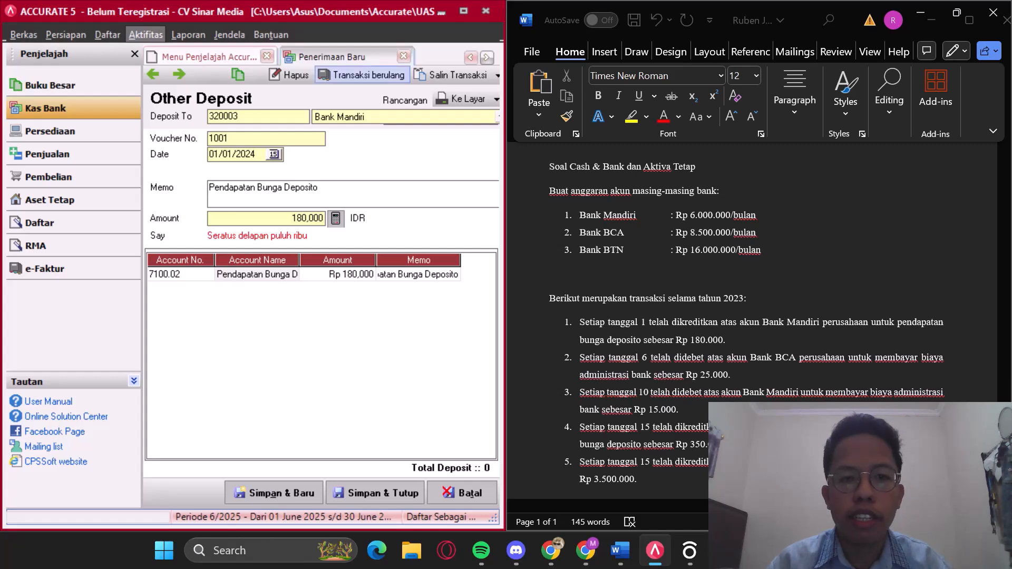
# Step: Make the receipt a recurring transaction with period Bulanan and 2 occurrences, and save and close both the recurrence and the receipt
pyautogui.click(364, 75)
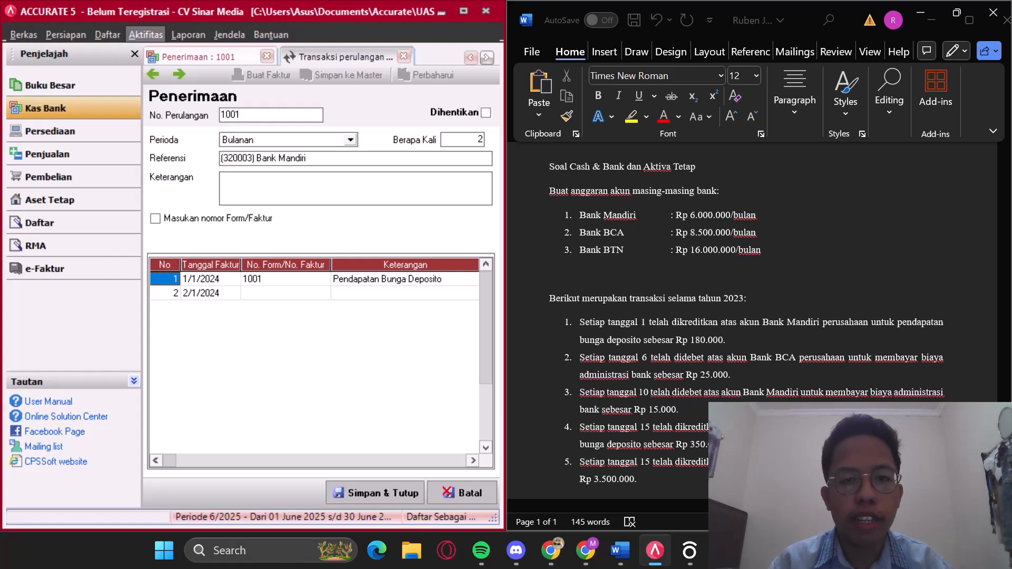
pyautogui.click(373, 493)
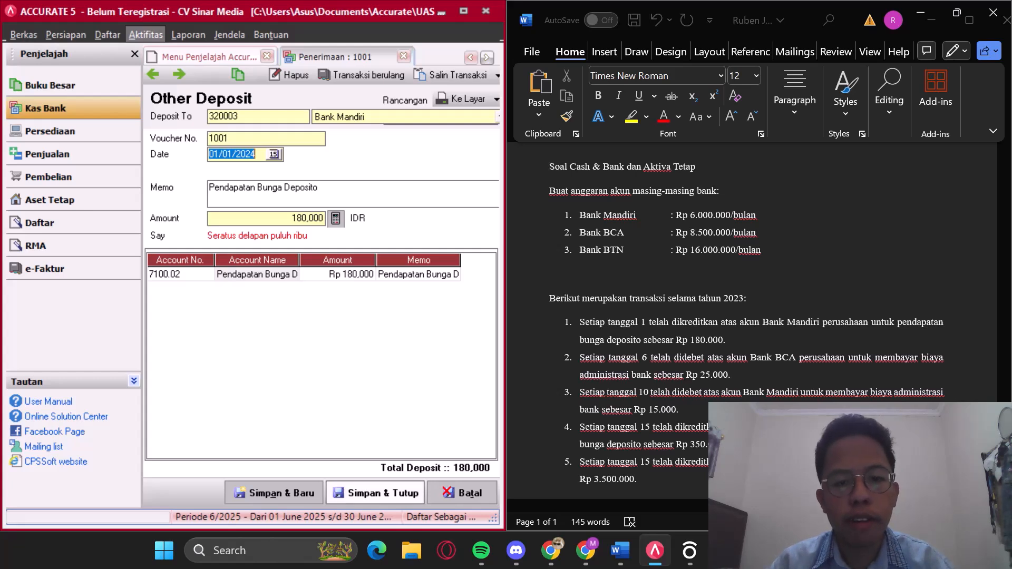
pyautogui.click(376, 493)
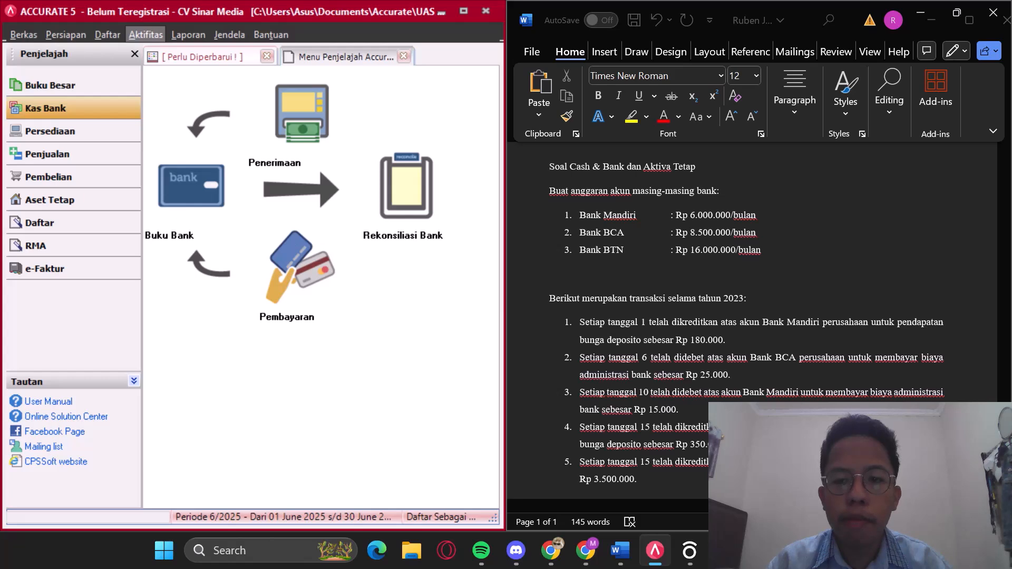
# Step: Create a new bank payment (Other Payment) paid from Bank BCA
pyautogui.click(301, 267)
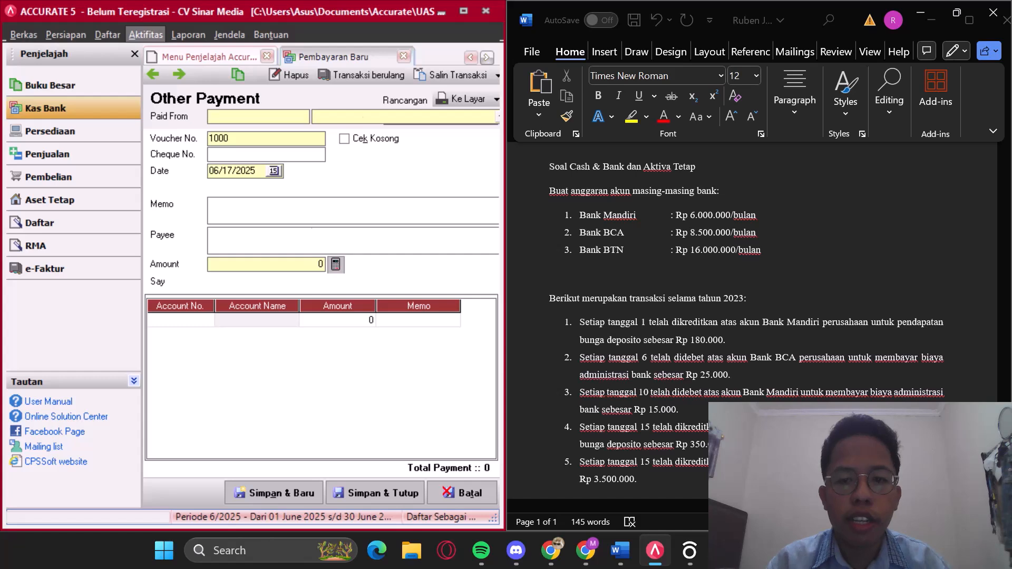
pyautogui.click(403, 117)
pyautogui.click(369, 151)
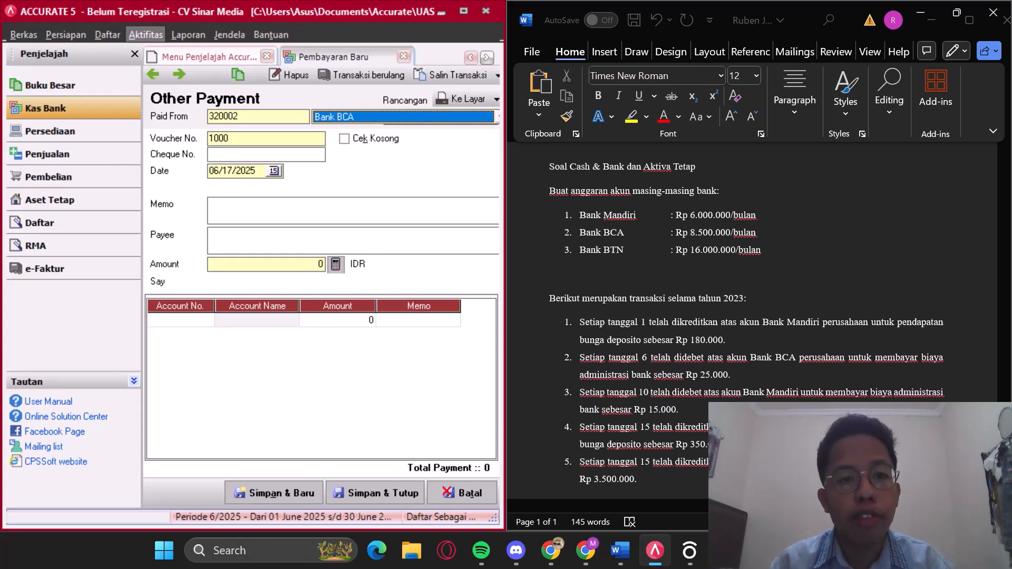
# Step: Set the Bank BCA payment's date to 6 January 2024
pyautogui.click(274, 170)
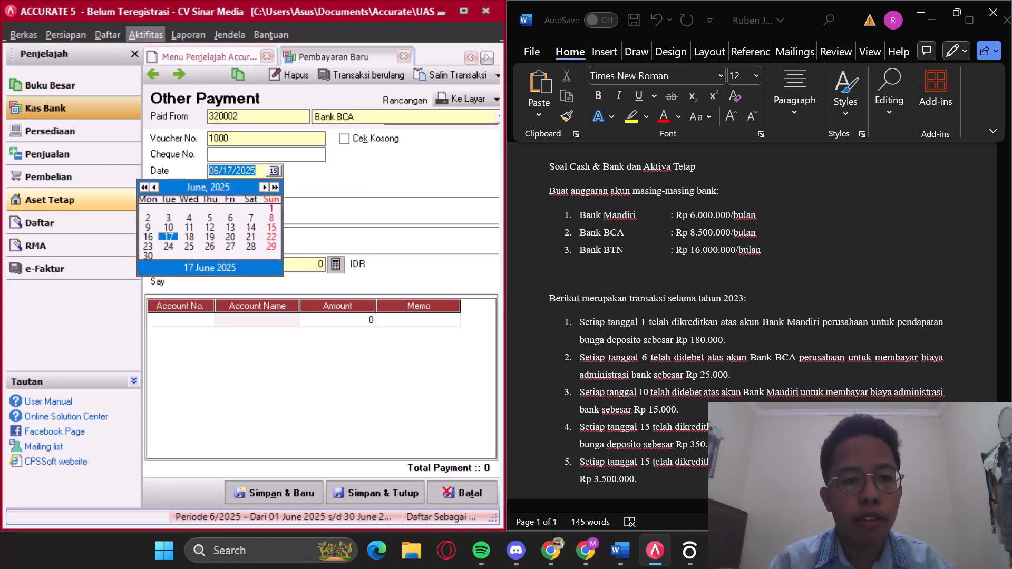
pyautogui.click(145, 188)
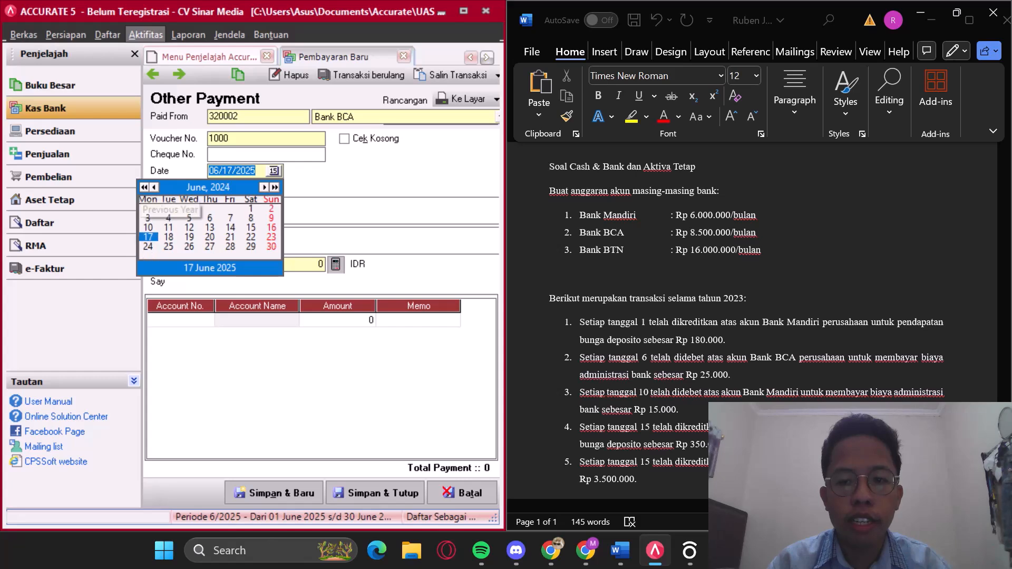
pyautogui.doubleClick(145, 187)
pyautogui.click(145, 188)
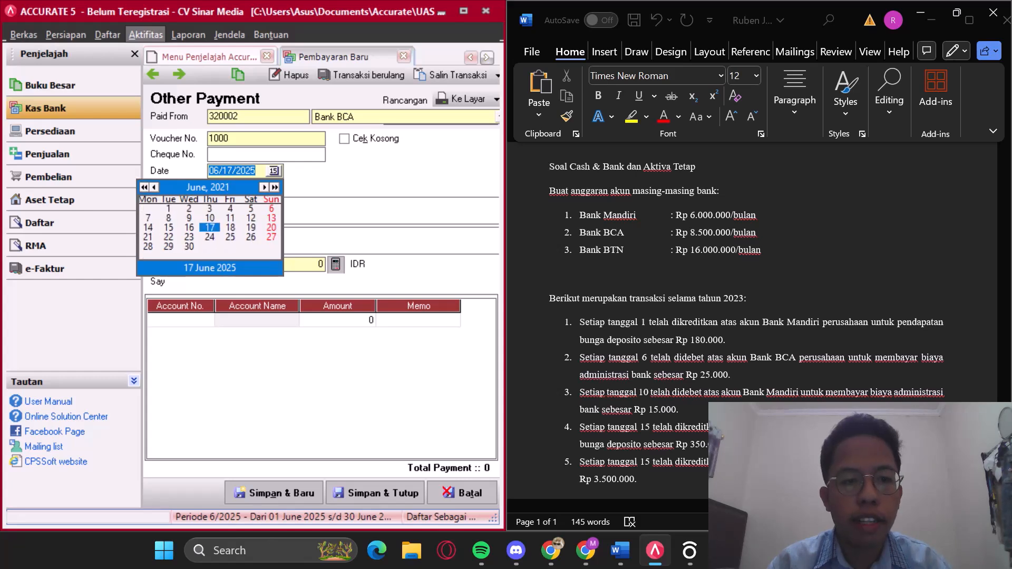
pyautogui.click(275, 188)
pyautogui.click(276, 188)
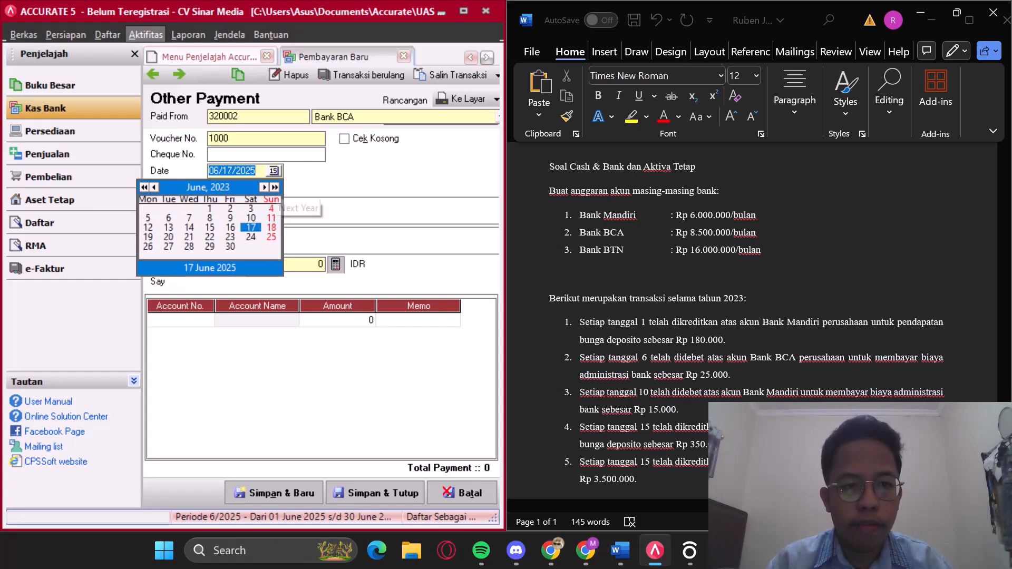
pyautogui.click(275, 187)
pyautogui.click(154, 188)
pyautogui.click(154, 187)
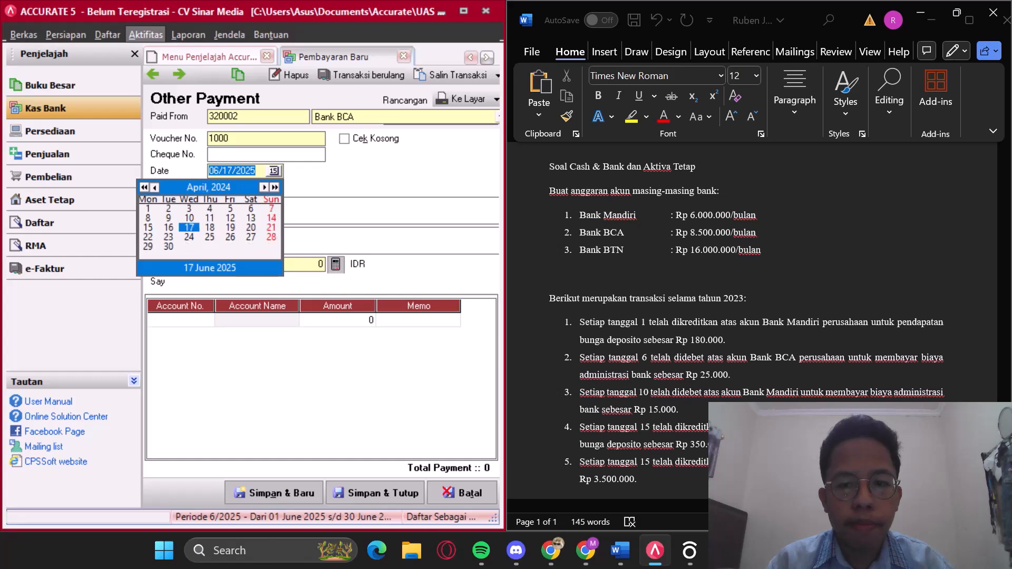
pyautogui.click(154, 187)
pyautogui.click(154, 188)
pyautogui.click(154, 188)
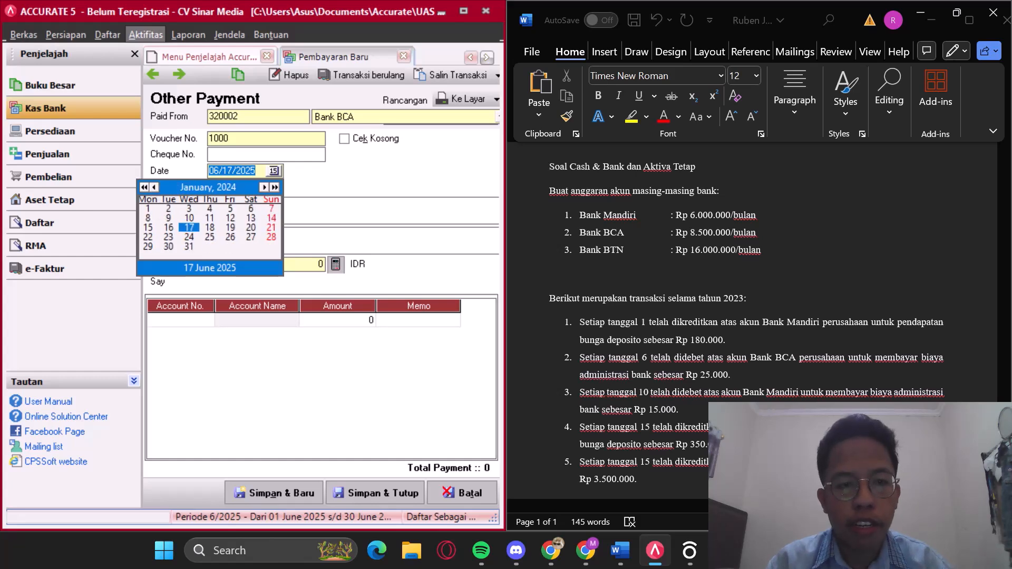
pyautogui.click(251, 209)
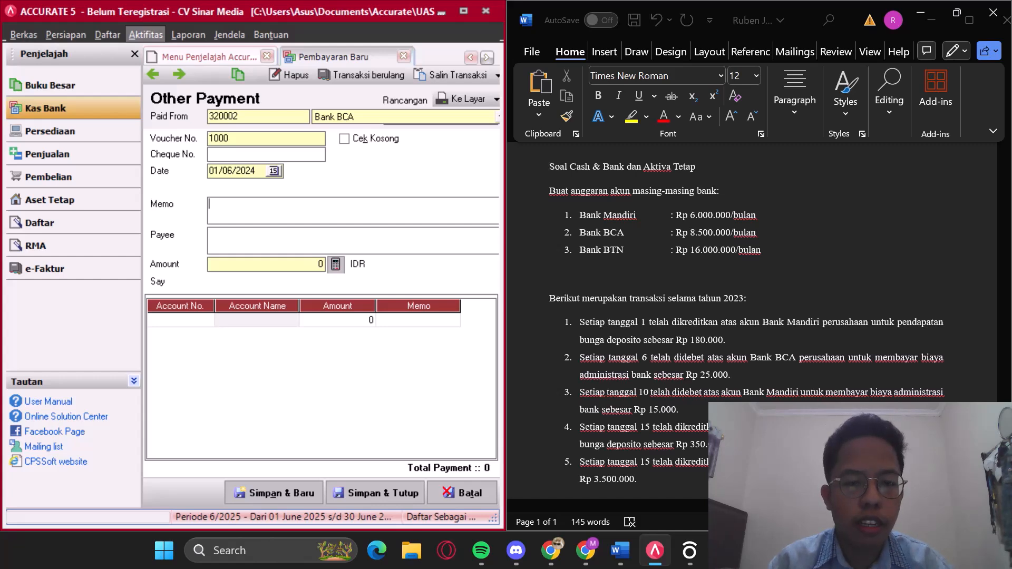
# Step: Enter "Biaya Administrasi Bank" as the payment's memo and set its amount to 25,000 IDR
pyautogui.write('Biaya')
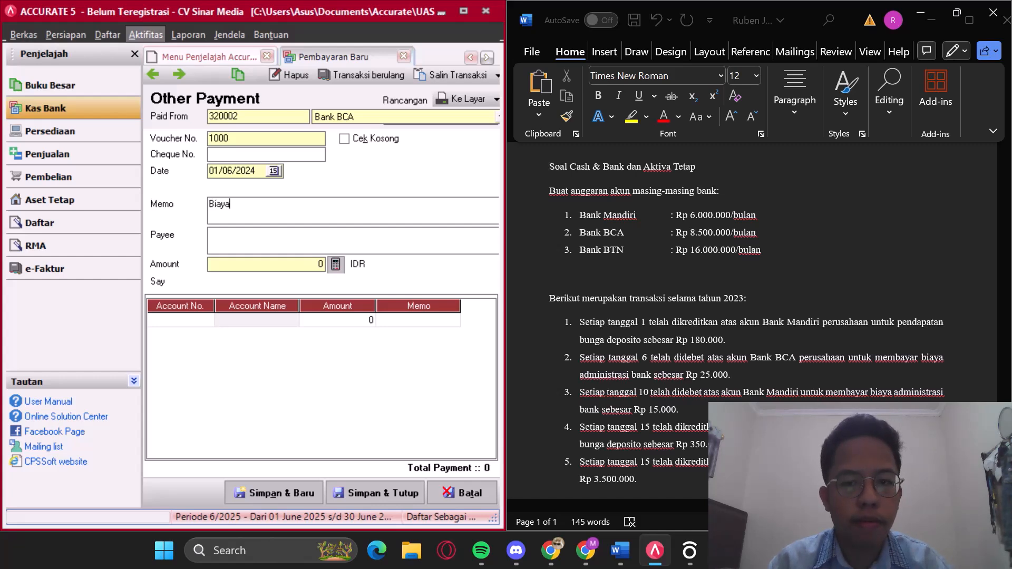
pyautogui.write(' Administ')
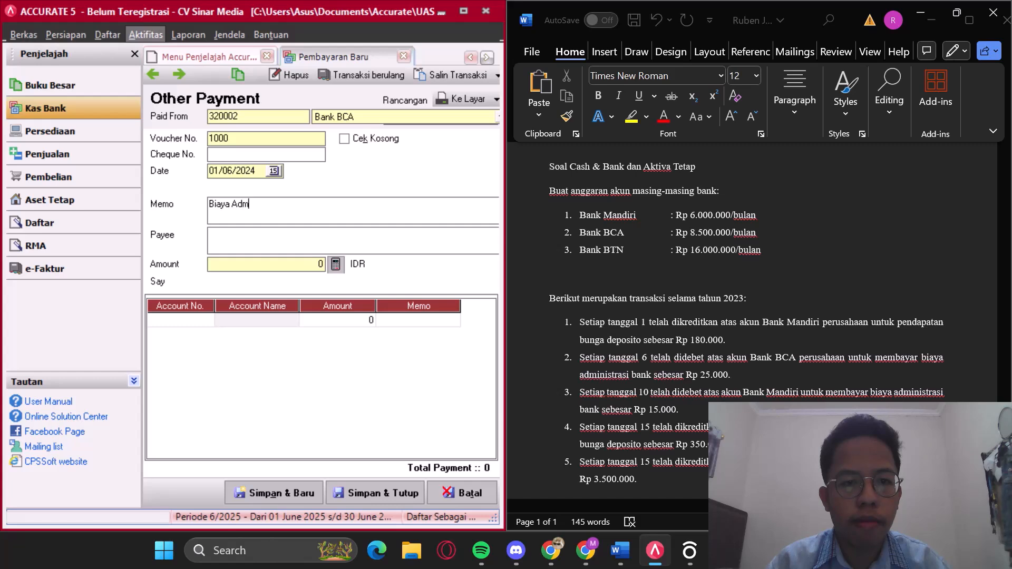
pyautogui.write('si Bank')
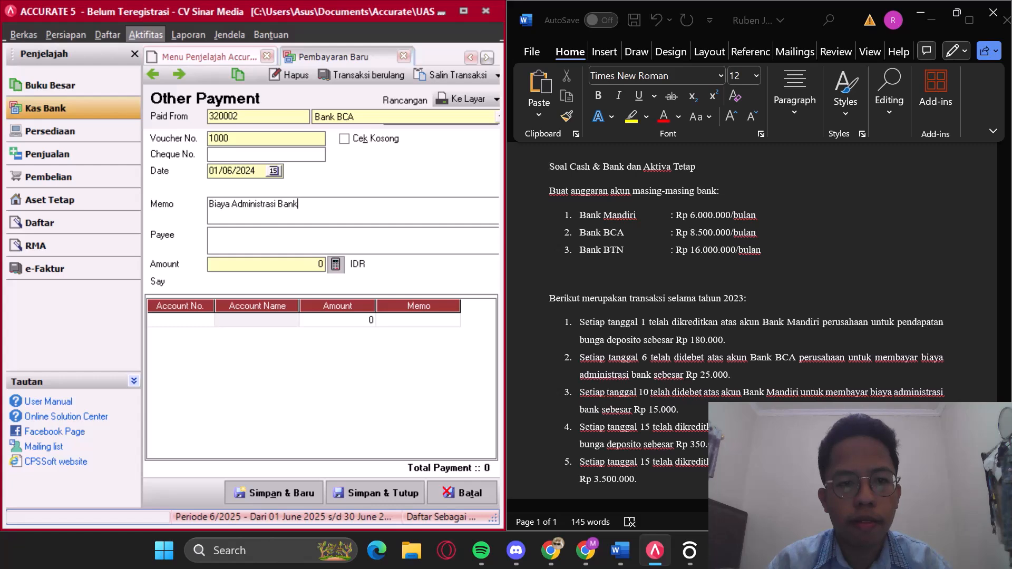
pyautogui.click(264, 264)
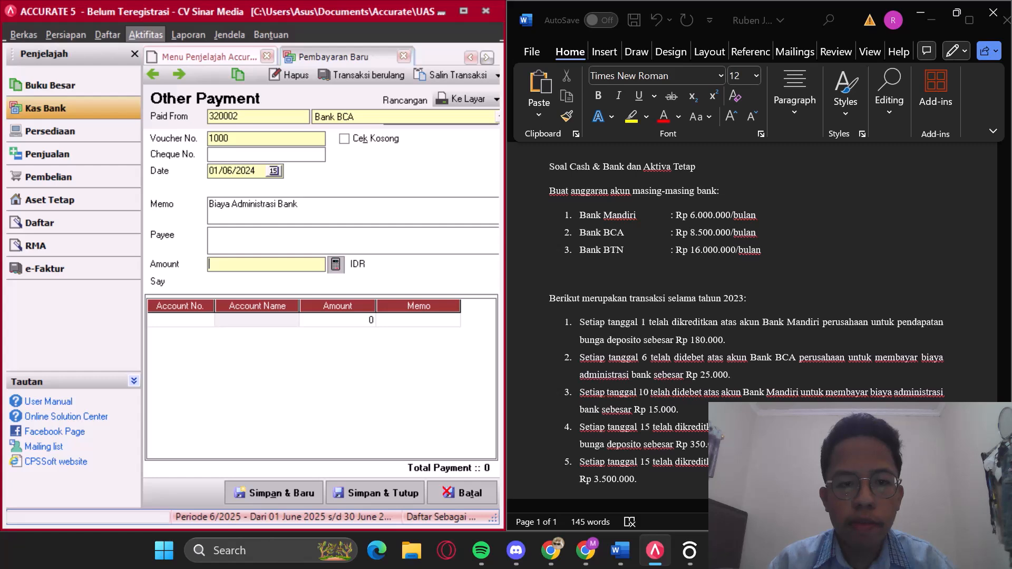
pyautogui.write('25000')
pyautogui.press('Tab')
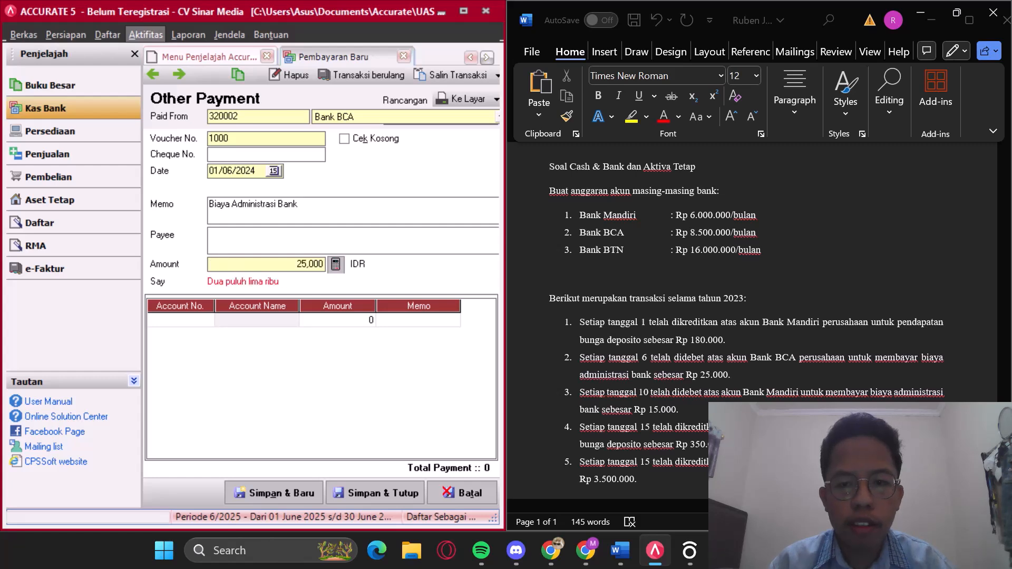
# Step: Find the Biaya Adm Bank & Buku Cek/Giro account with "adm" and assign it to the payment's first detail line
pyautogui.click(181, 320)
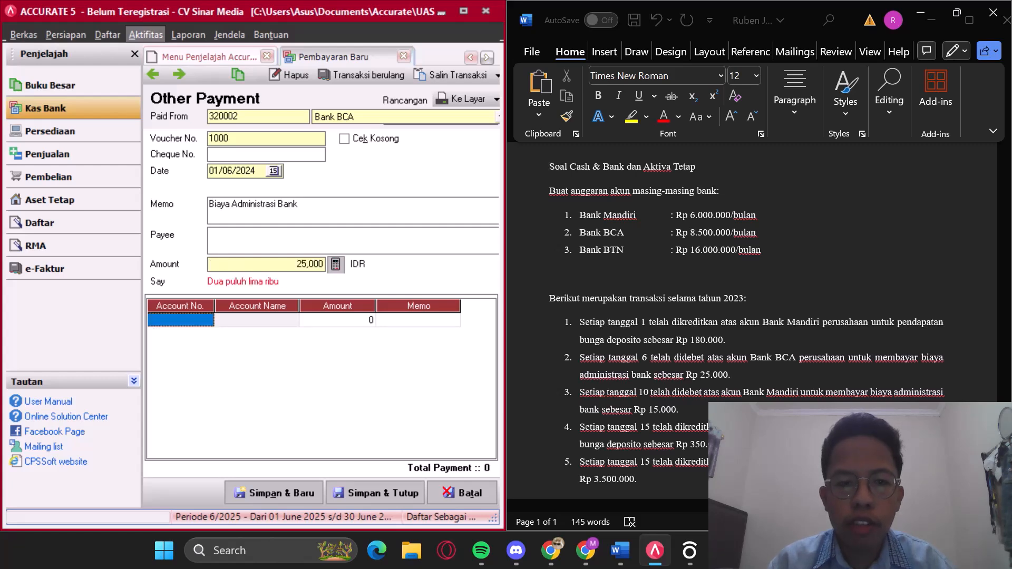
pyautogui.click(181, 320)
pyautogui.click(208, 320)
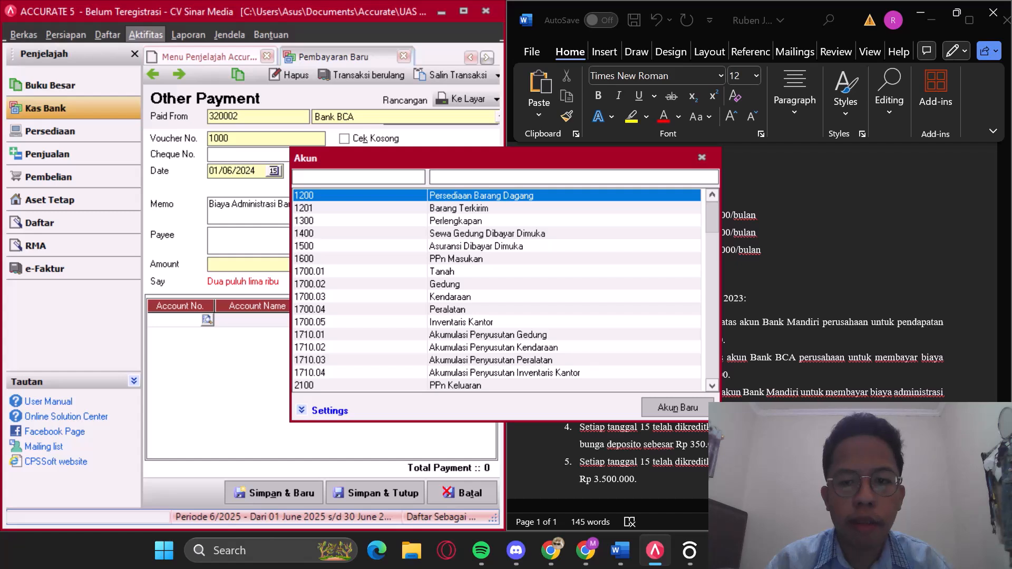
pyautogui.write('adm')
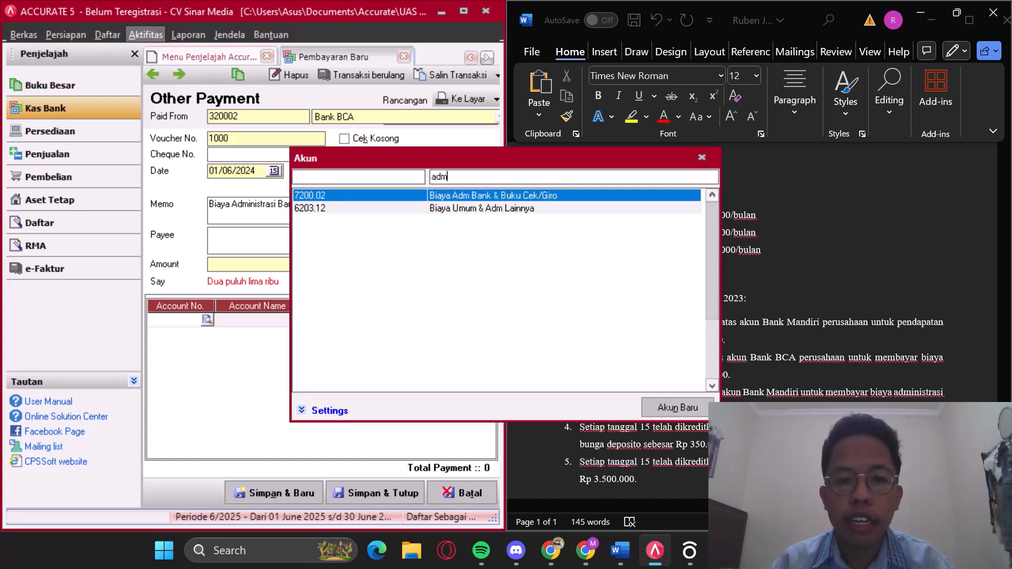
pyautogui.press('Return')
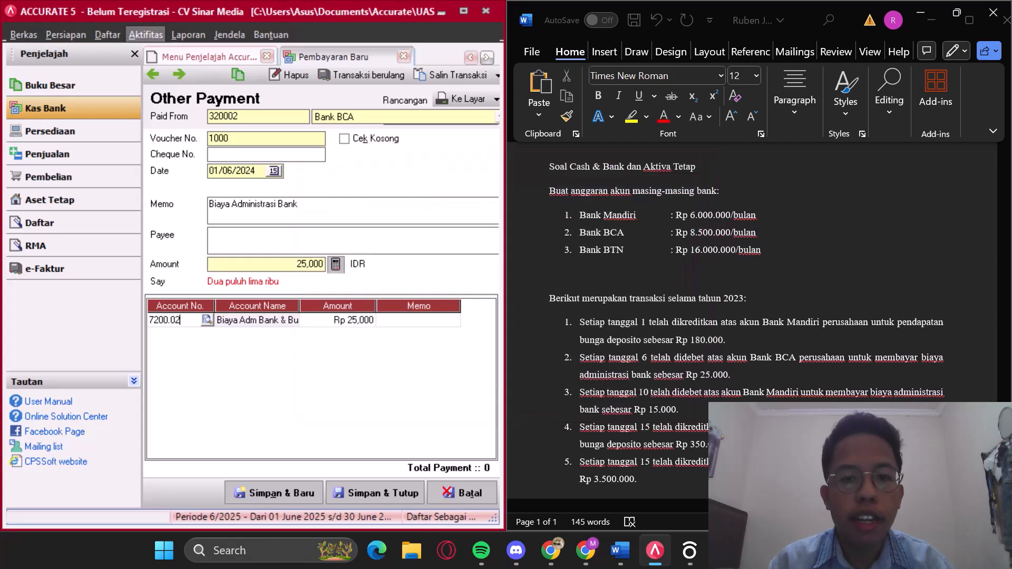
# Step: Enter "Biaya Administrasi Bank" as the memo of the payment's detail line
pyautogui.click(419, 320)
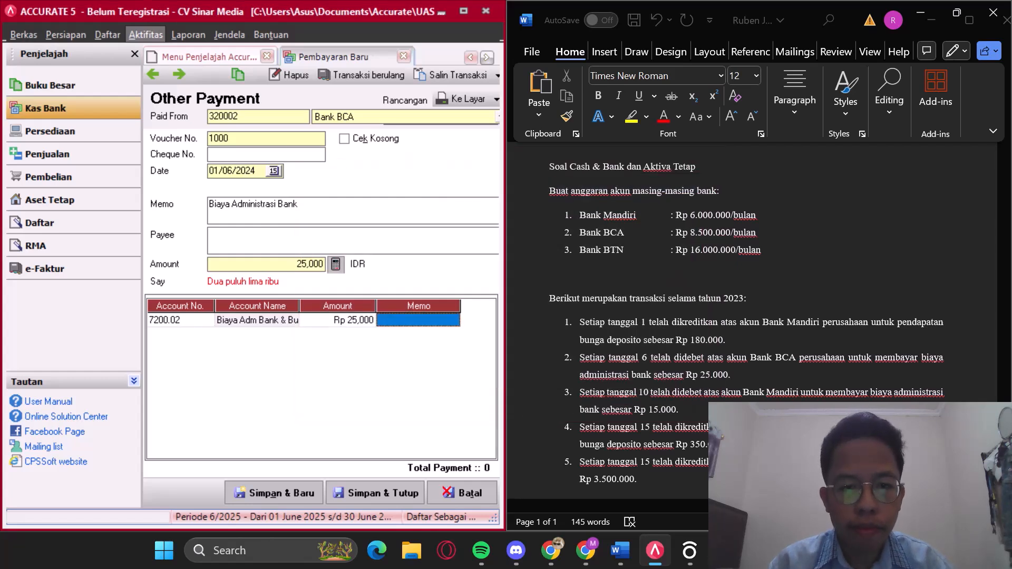
pyautogui.write('Biaya A')
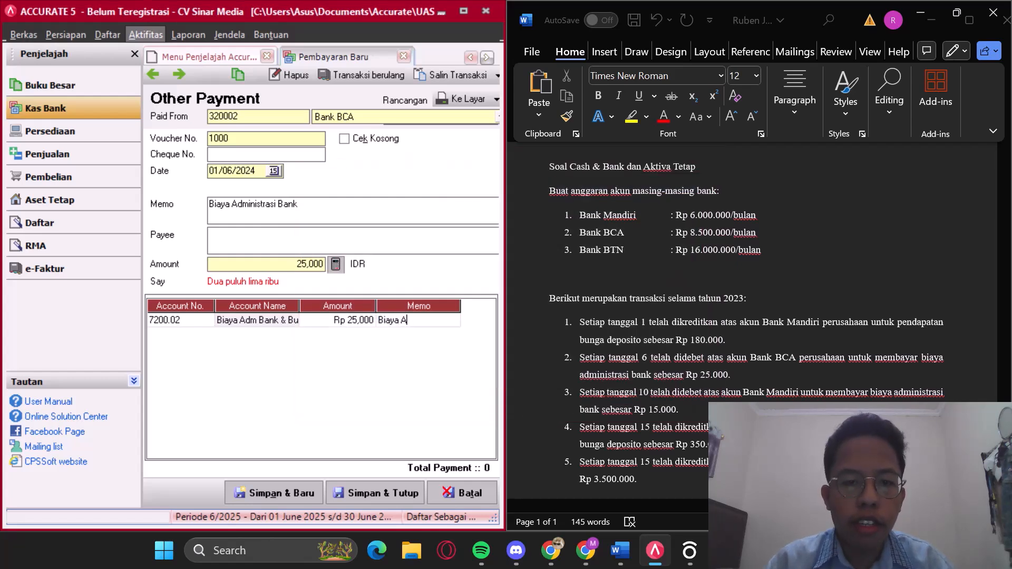
pyautogui.write('dmin')
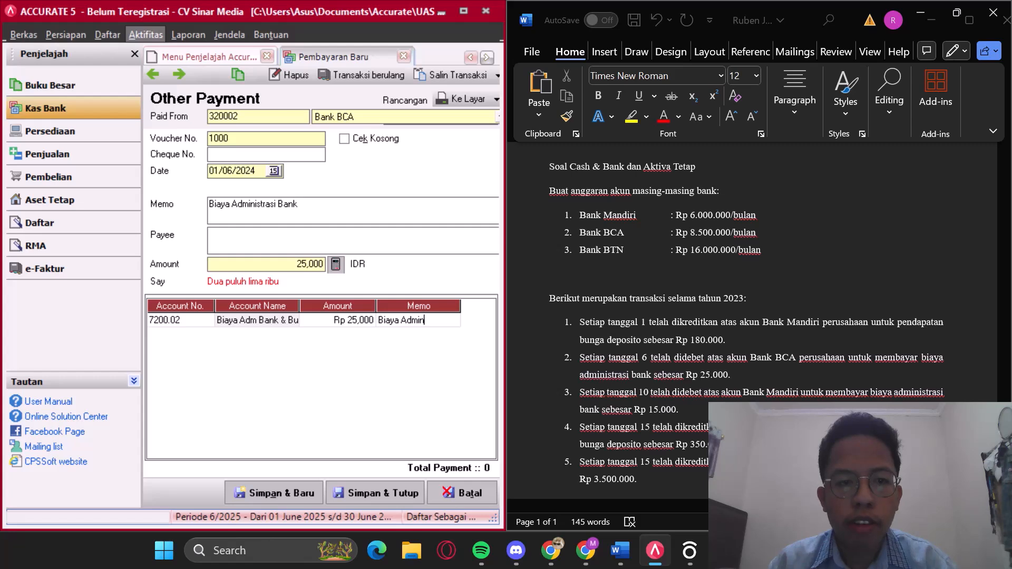
pyautogui.write('istras')
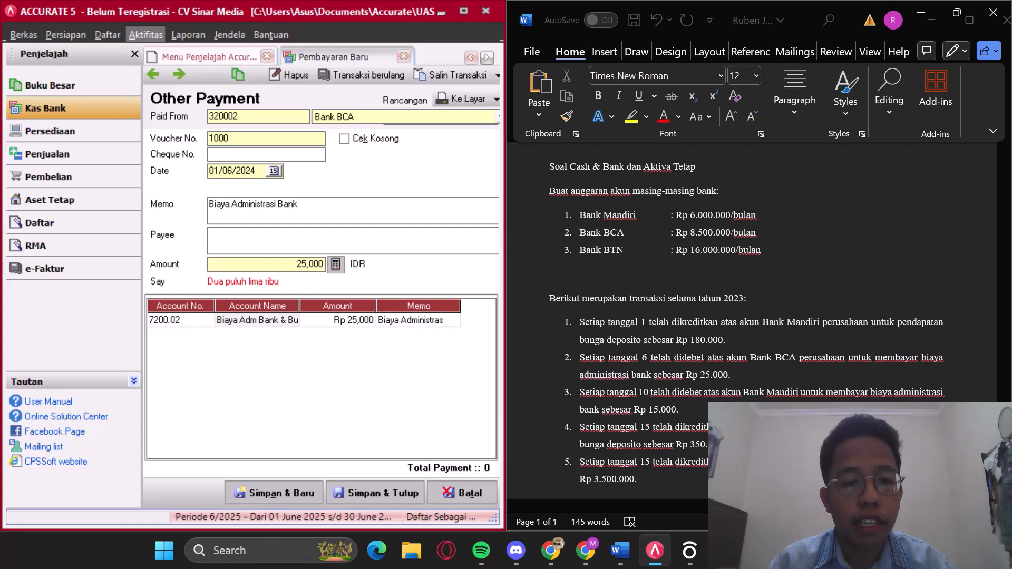
pyautogui.write('i Bank')
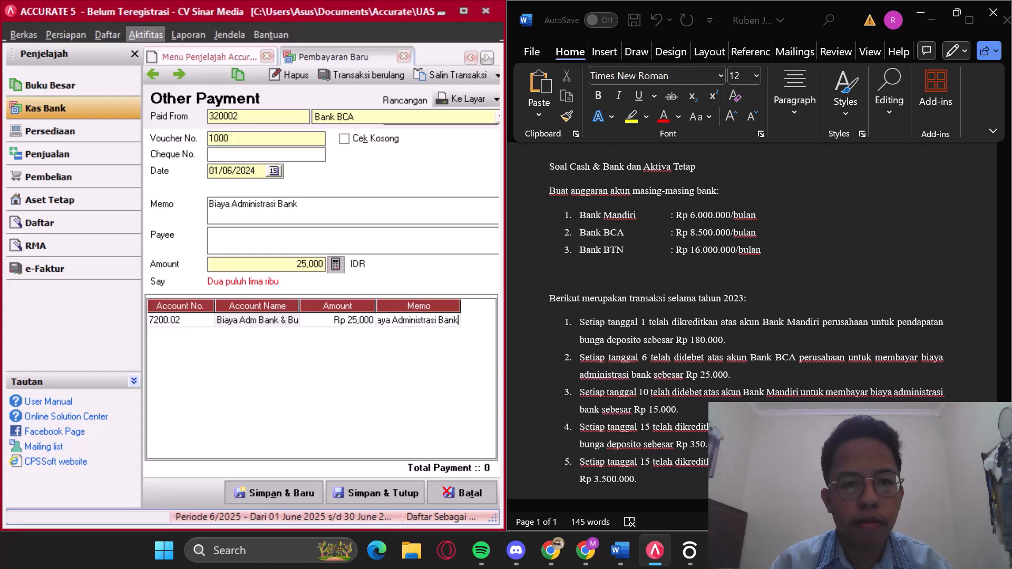
# Step: Make the payment a recurring transaction and describe the recurrence as "Pembayaran Administrasi Bank"
pyautogui.click(274, 493)
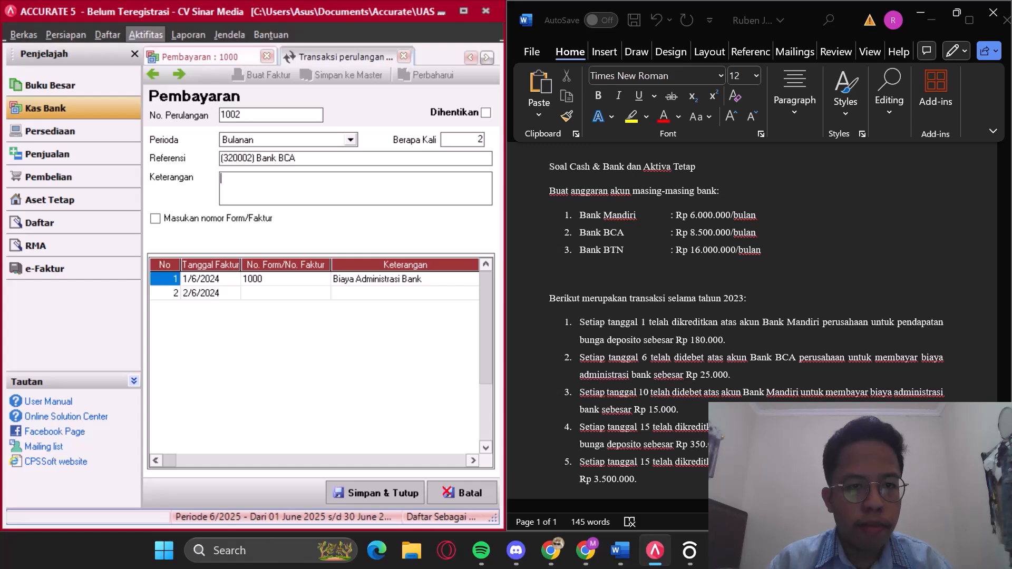
pyautogui.click(462, 140)
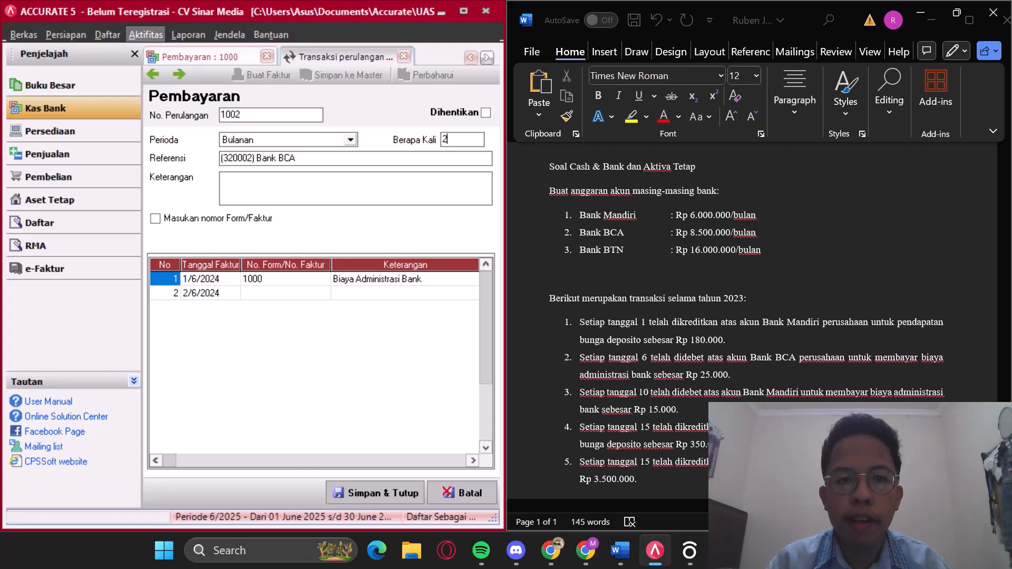
pyautogui.press('Tab')
pyautogui.write('Pembayaran')
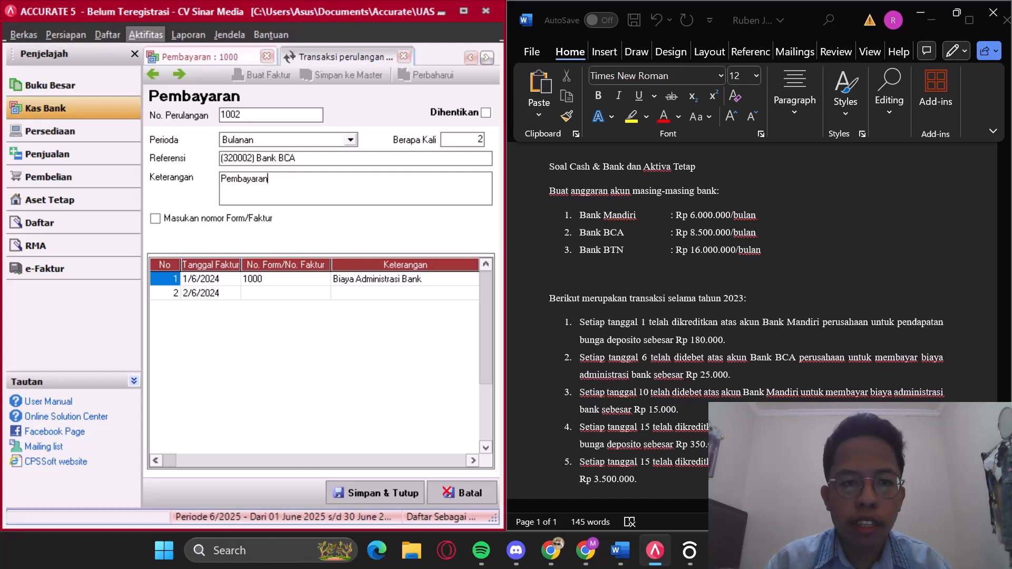
pyautogui.write(' Admi')
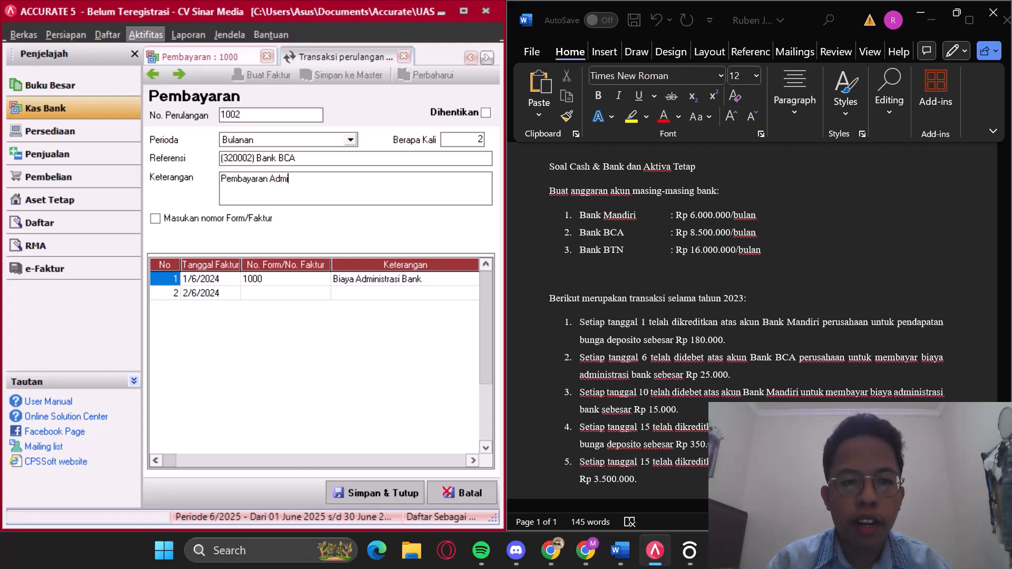
pyautogui.write('nistrasi Bank')
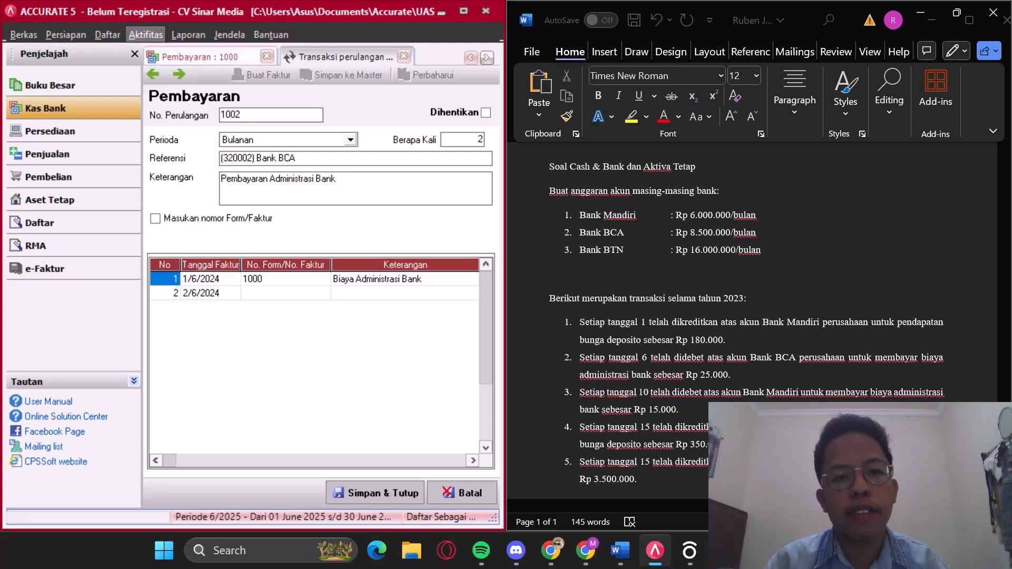
# Step: Set the monthly recurrence of the bank administration payment to 12 occurrences
pyautogui.click(464, 140)
pyautogui.press('BackSpace')
pyautogui.write('12')
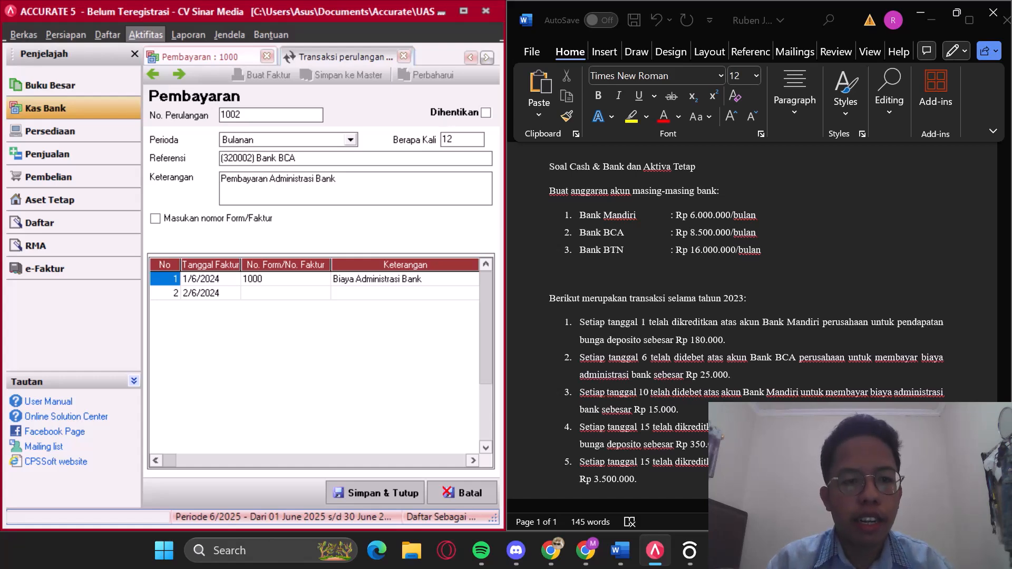
pyautogui.click(286, 364)
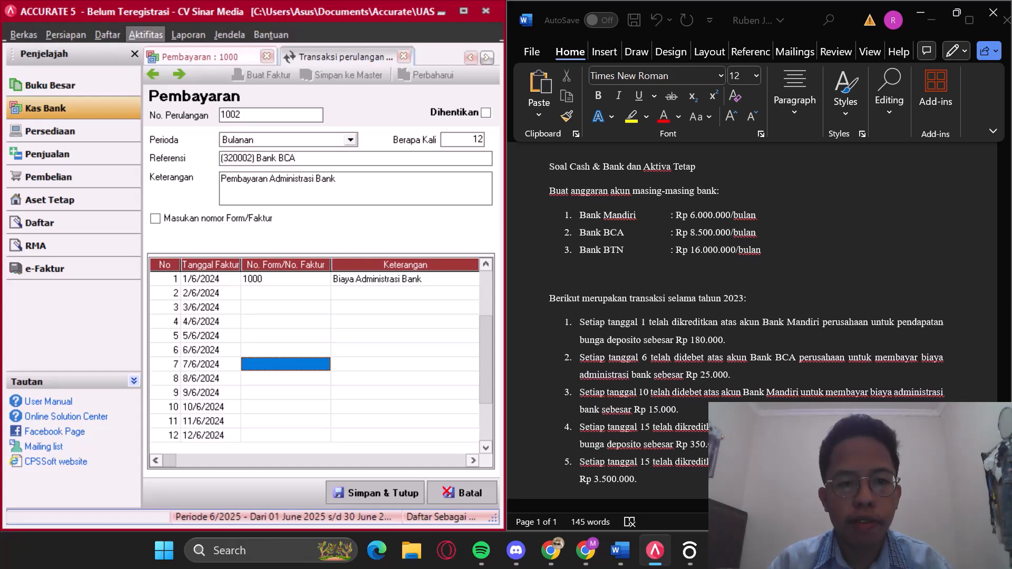
# Step: Number the recurring payment's forms starting from 1000, and save and close both the recurrence and the payment
pyautogui.click(155, 219)
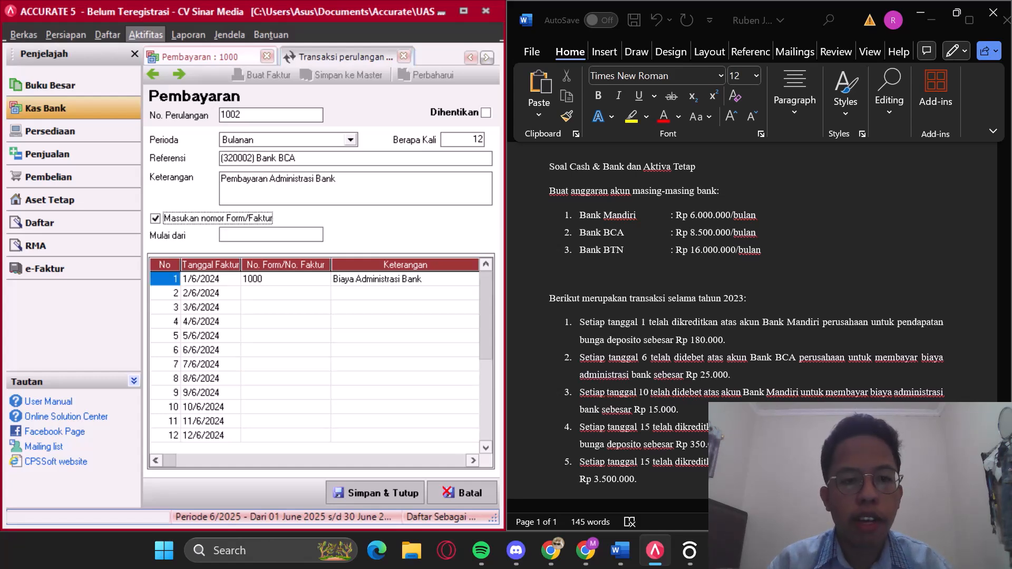
pyautogui.click(231, 234)
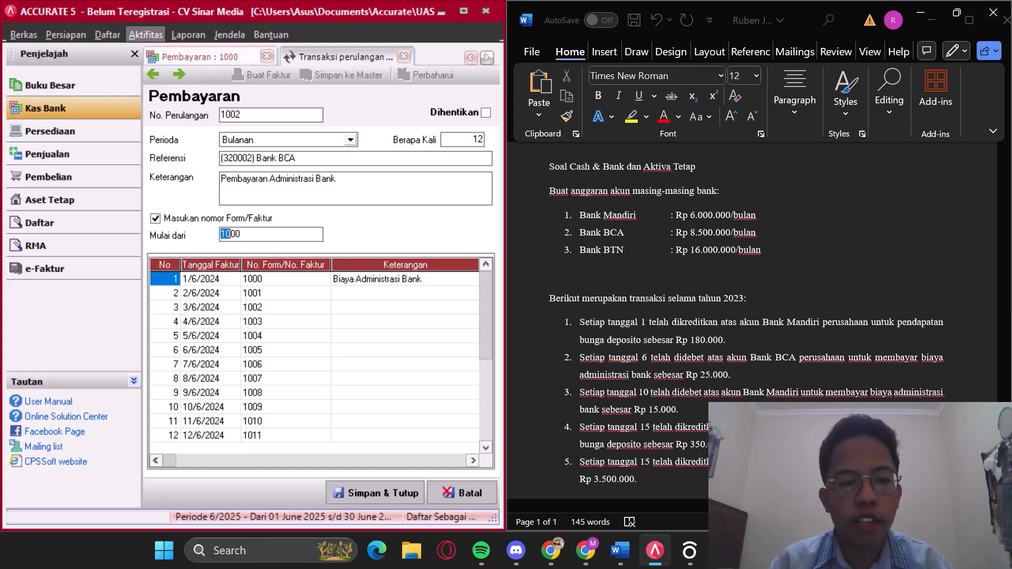
pyautogui.click(390, 293)
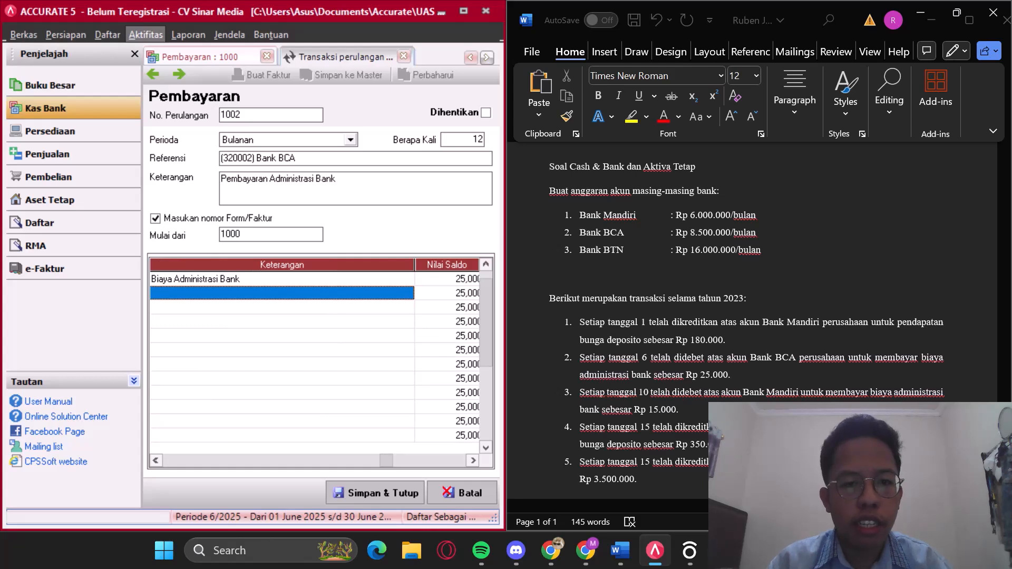
pyautogui.hscroll(-1, 315, 359)
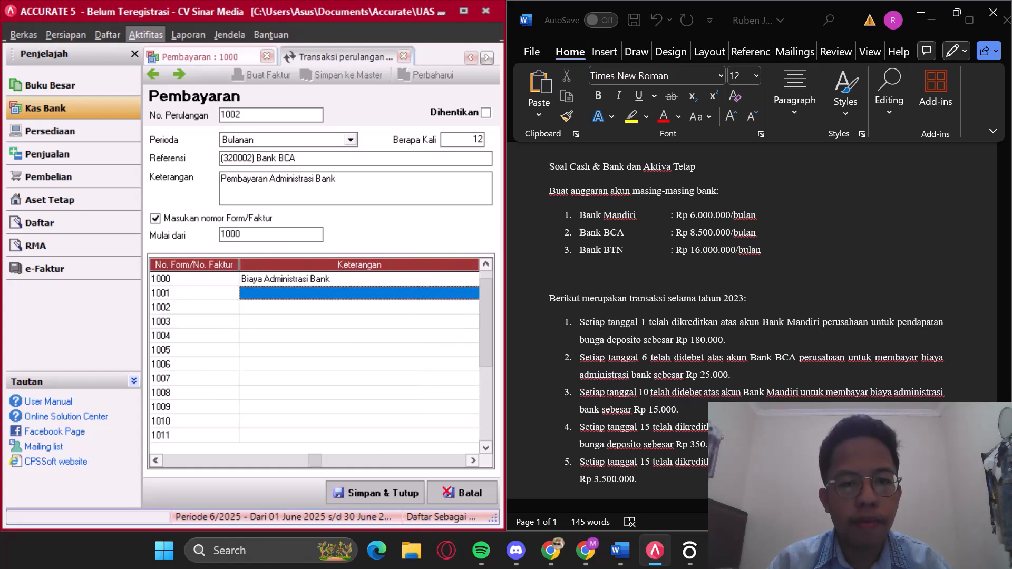
pyautogui.hscroll(-2, 315, 359)
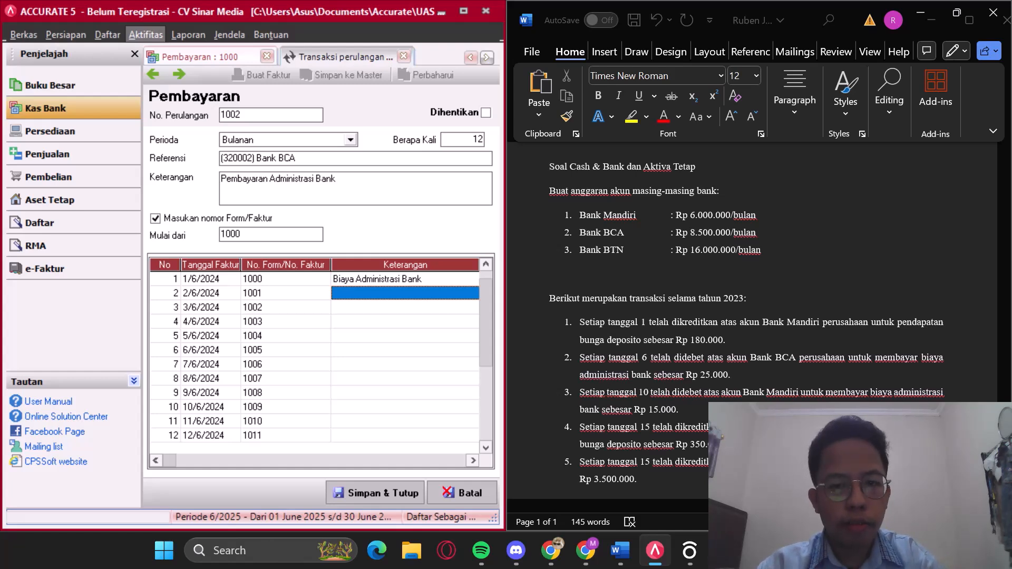
pyautogui.click(375, 493)
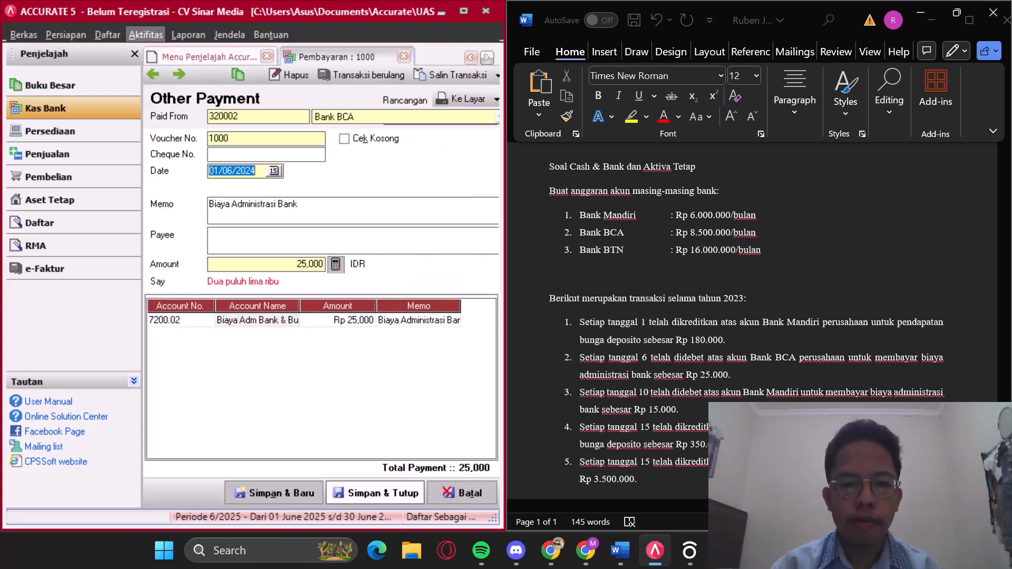
pyautogui.click(376, 493)
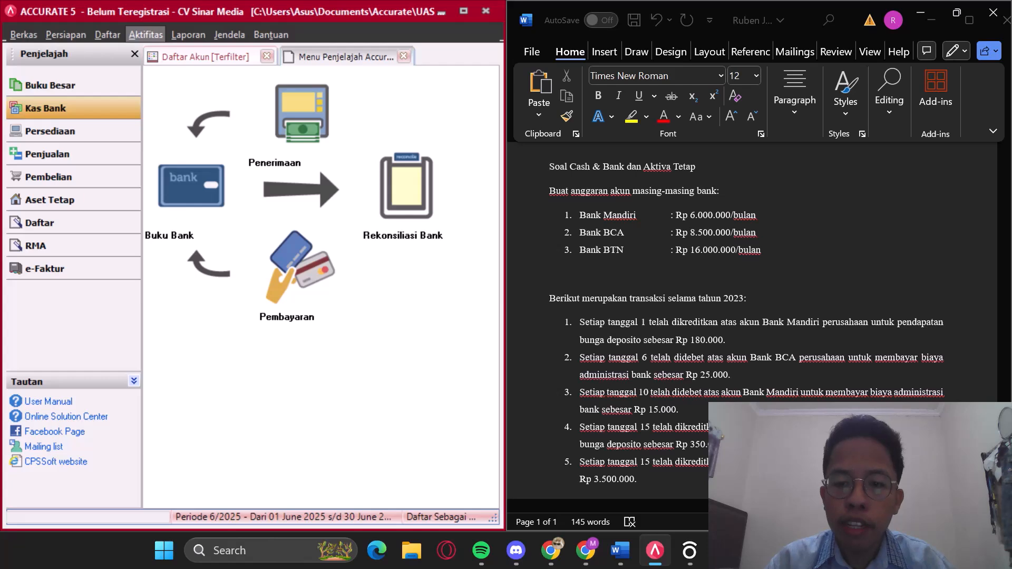
# Step: Start a new cash and bank payment and set Bank Mandiri as the account it is paid from
pyautogui.click(300, 269)
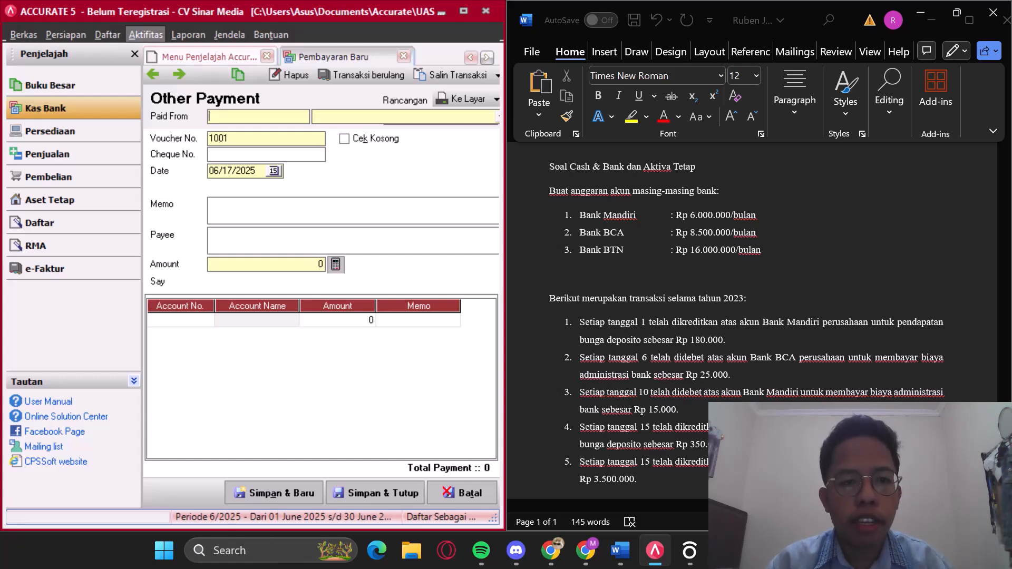
pyautogui.click(404, 117)
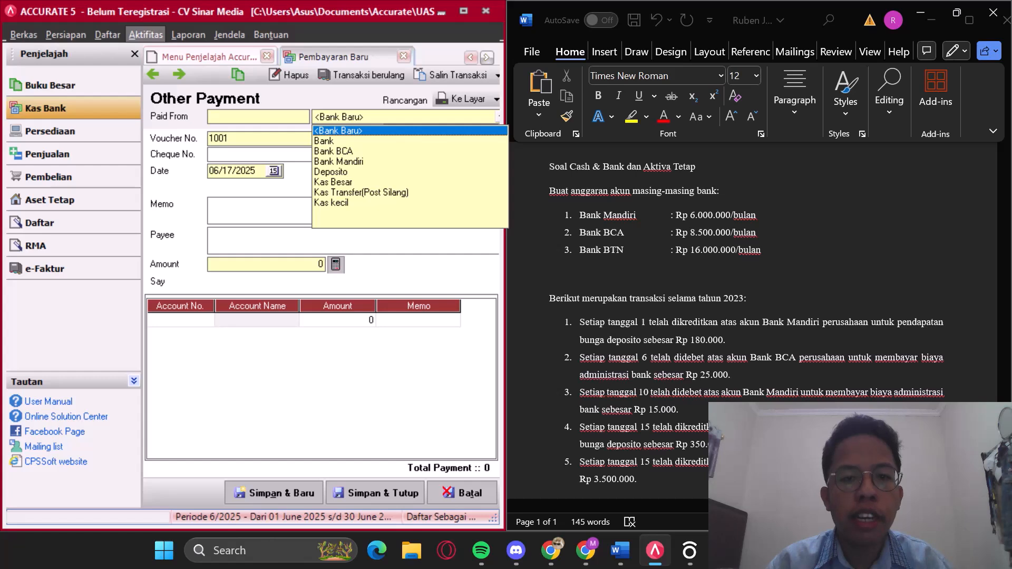
pyautogui.press('Down')
pyautogui.press('Down')
pyautogui.press('Down')
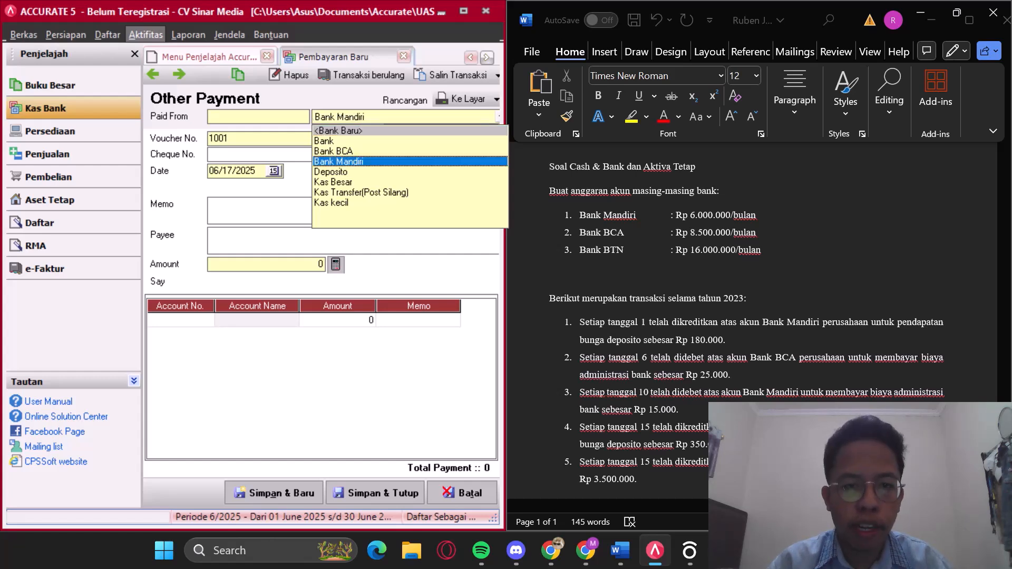
pyautogui.press('Return')
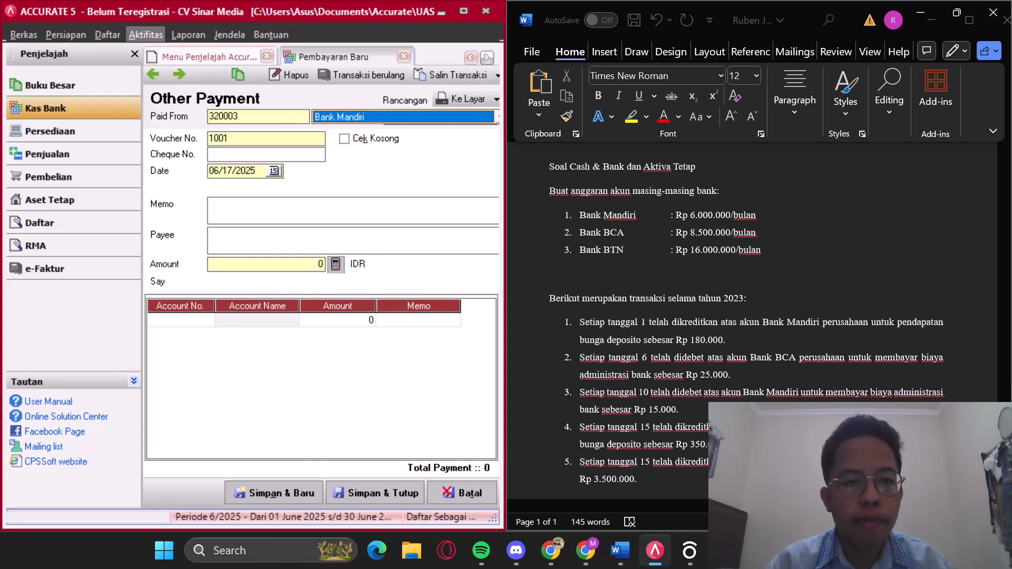
# Step: Enter "Biaya Administrasi Bank" as the payment's memo and set its amount to 15,000
pyautogui.click(232, 207)
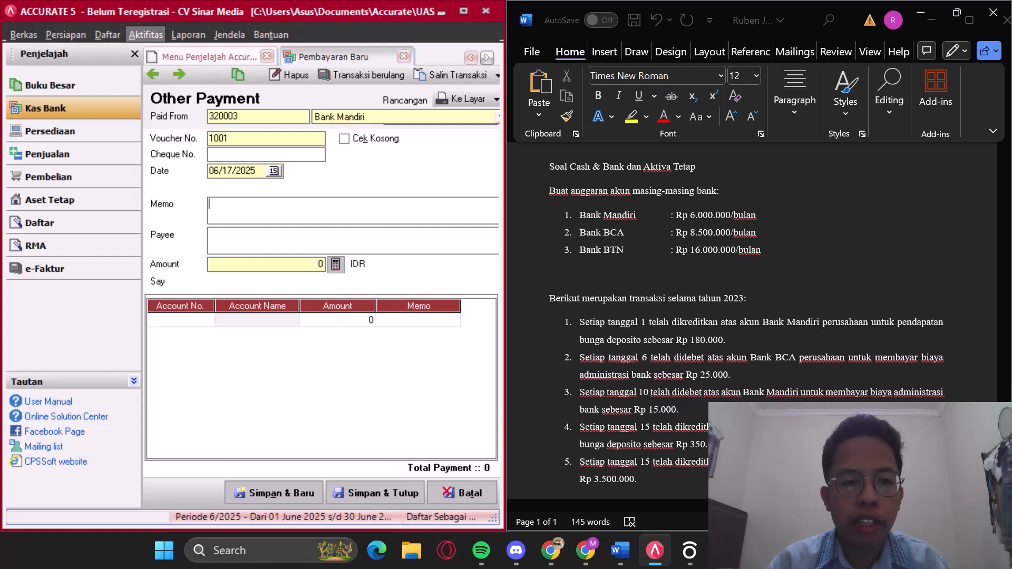
pyautogui.write('Biaya ')
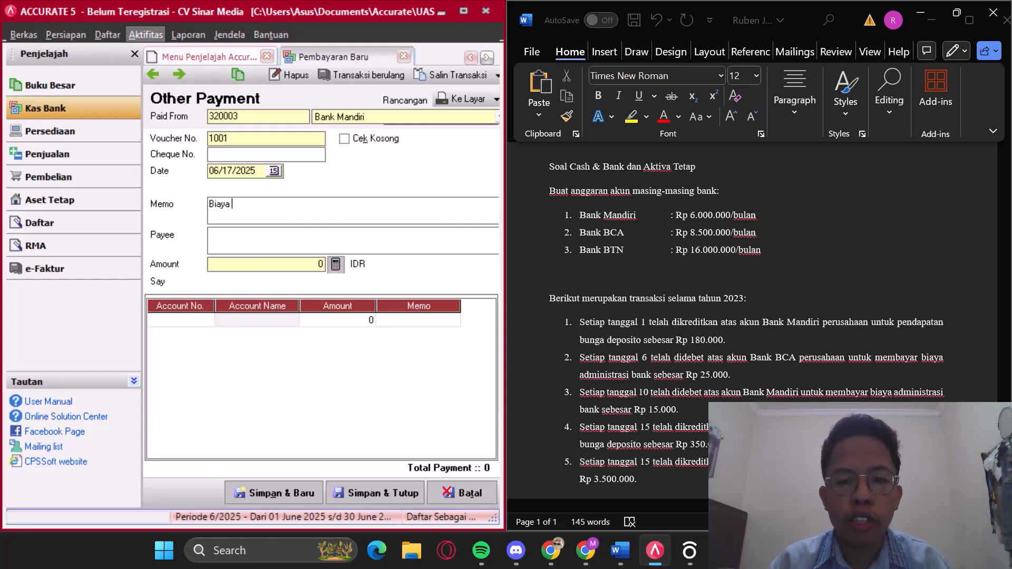
pyautogui.write('Administras')
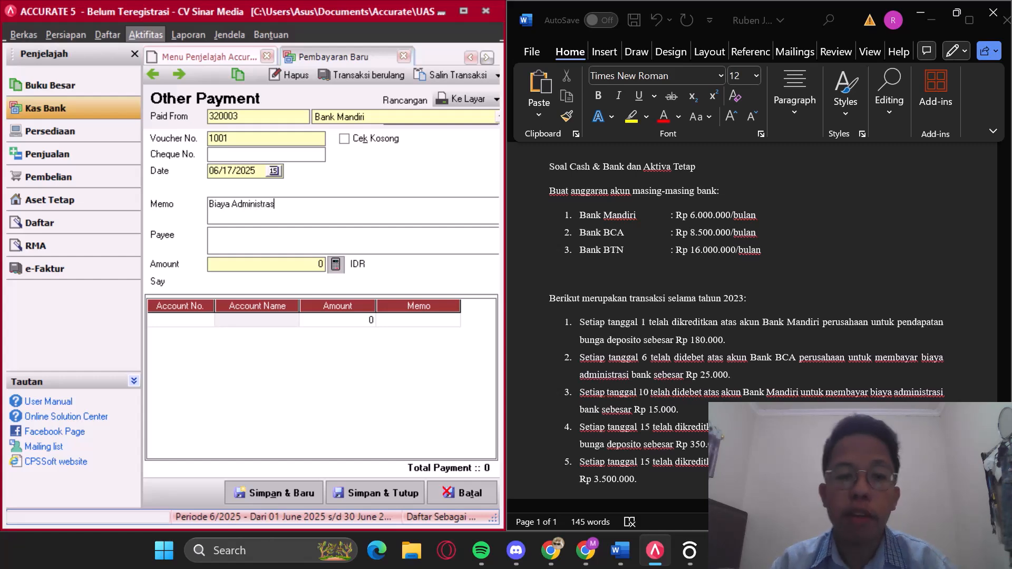
pyautogui.write('i Bank')
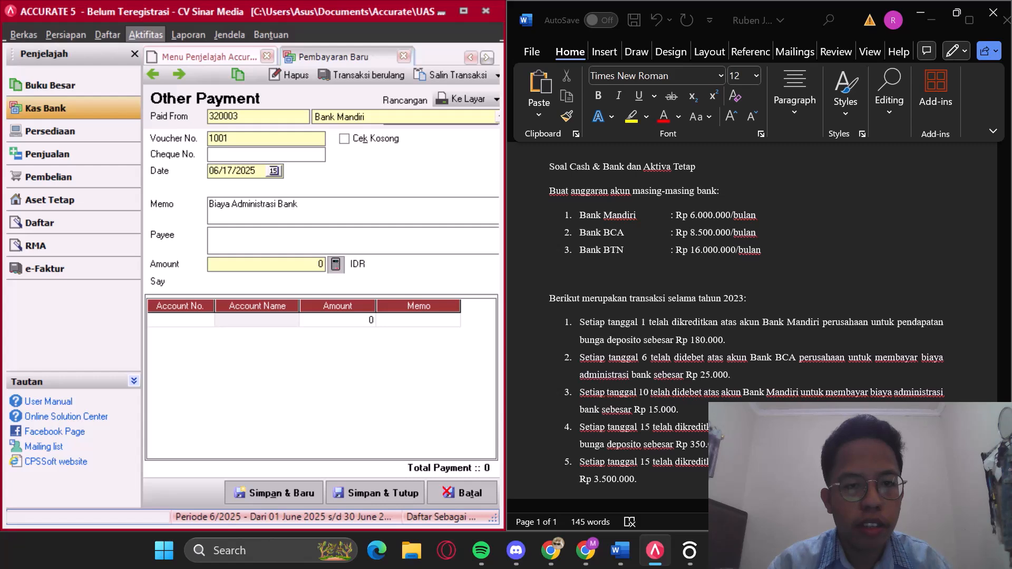
pyautogui.click(266, 264)
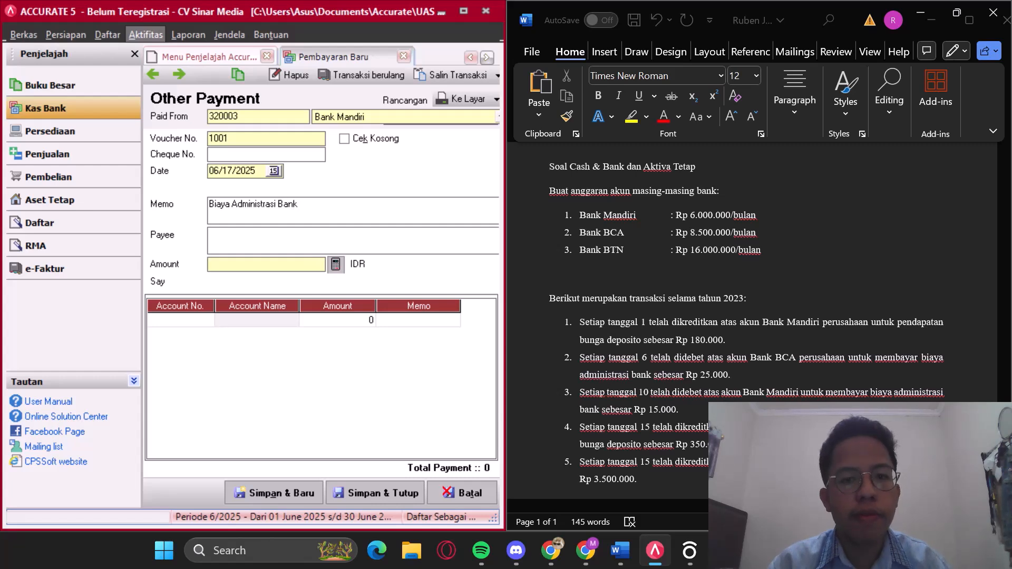
pyautogui.write('5000')
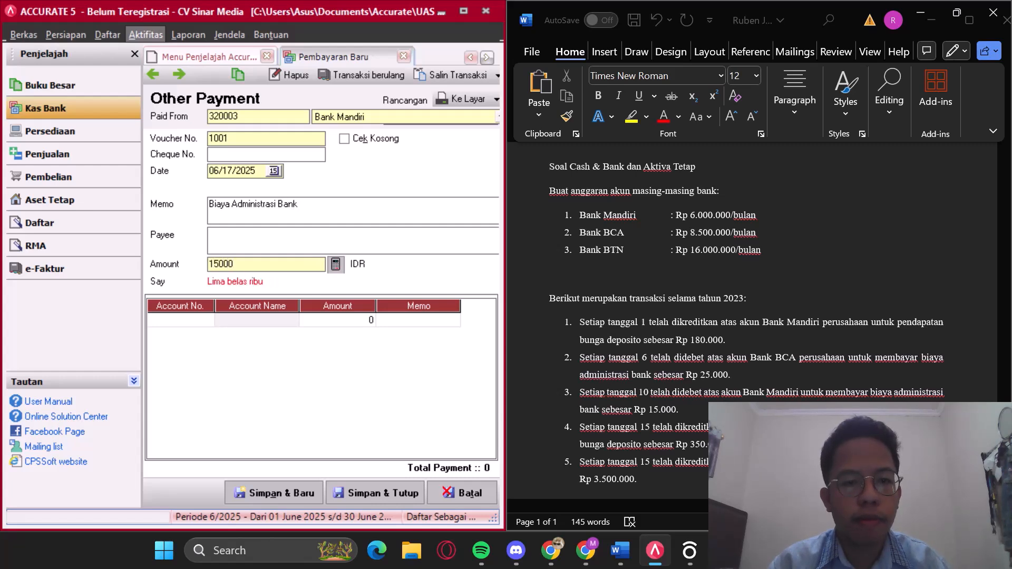
pyautogui.press('Tab')
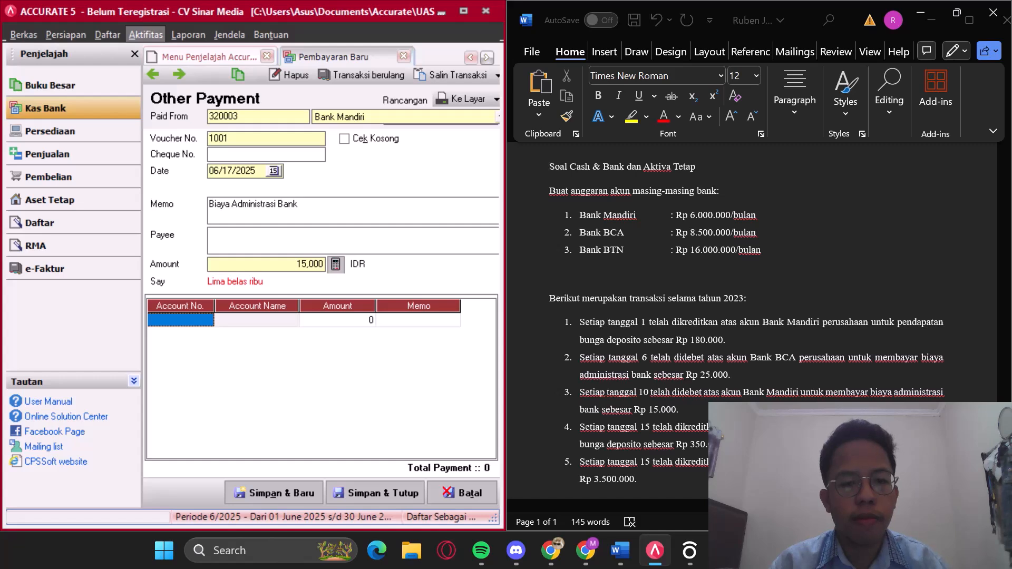
# Step: Set the payment's date to 01/10/2024 (10 January 2024)
pyautogui.click(273, 171)
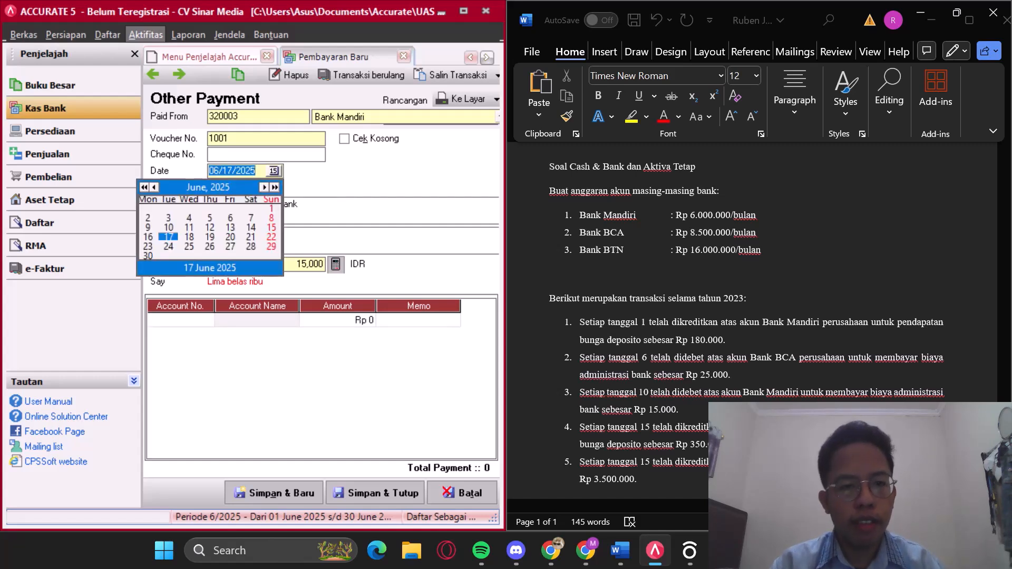
pyautogui.click(144, 188)
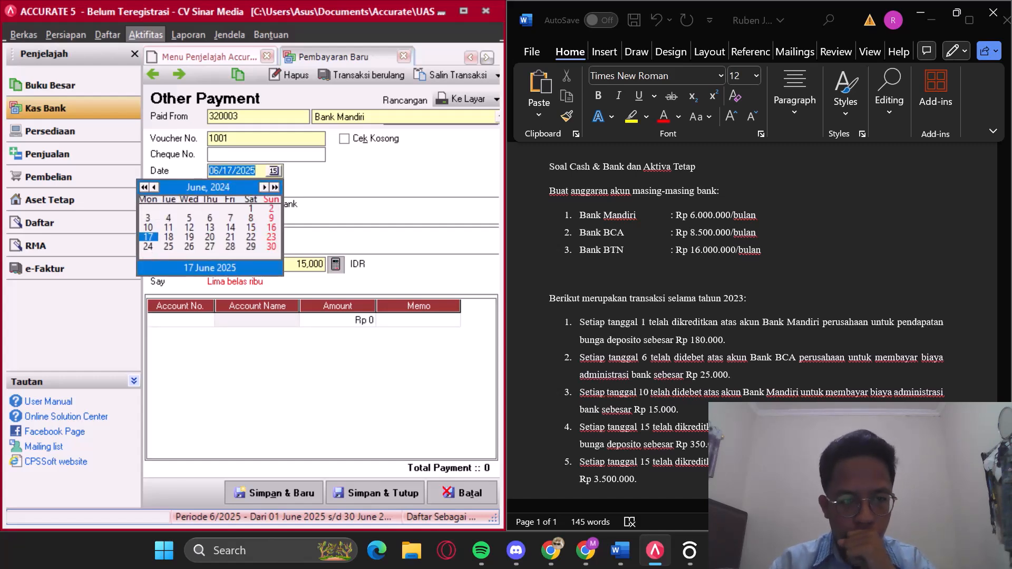
pyautogui.click(154, 187)
pyautogui.click(154, 187)
pyautogui.click(154, 187)
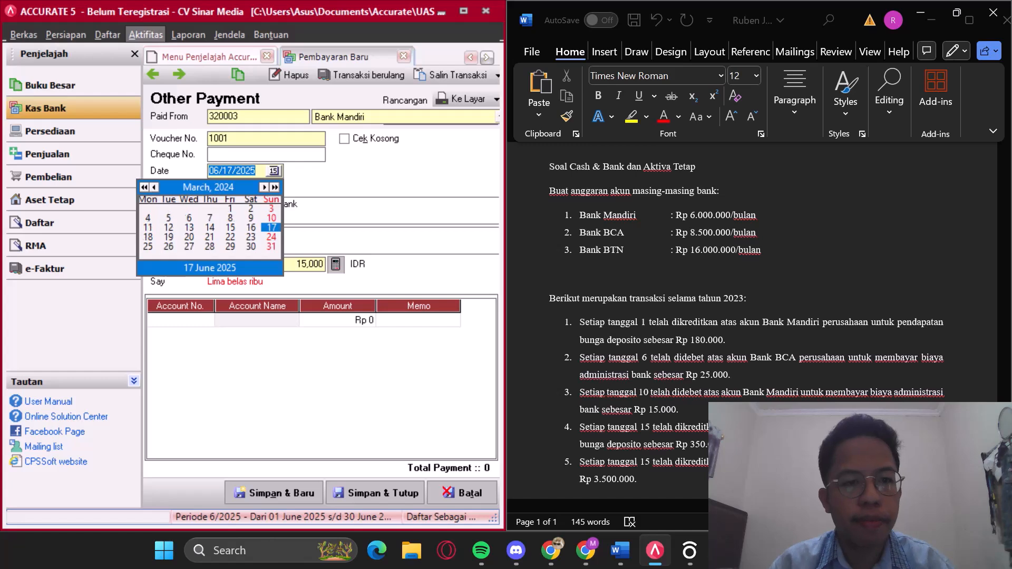
pyautogui.click(154, 187)
pyautogui.click(154, 187)
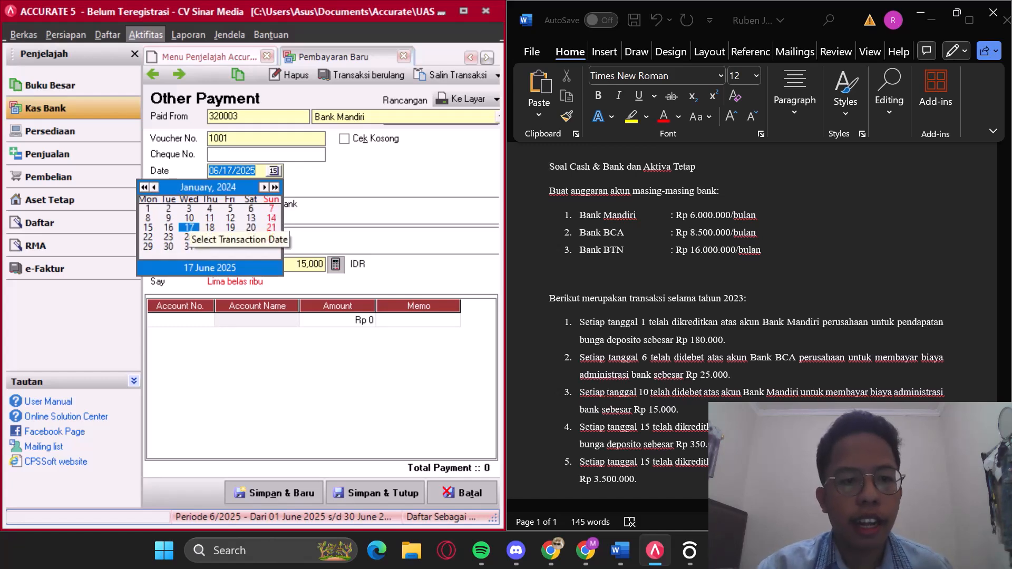
pyautogui.click(189, 218)
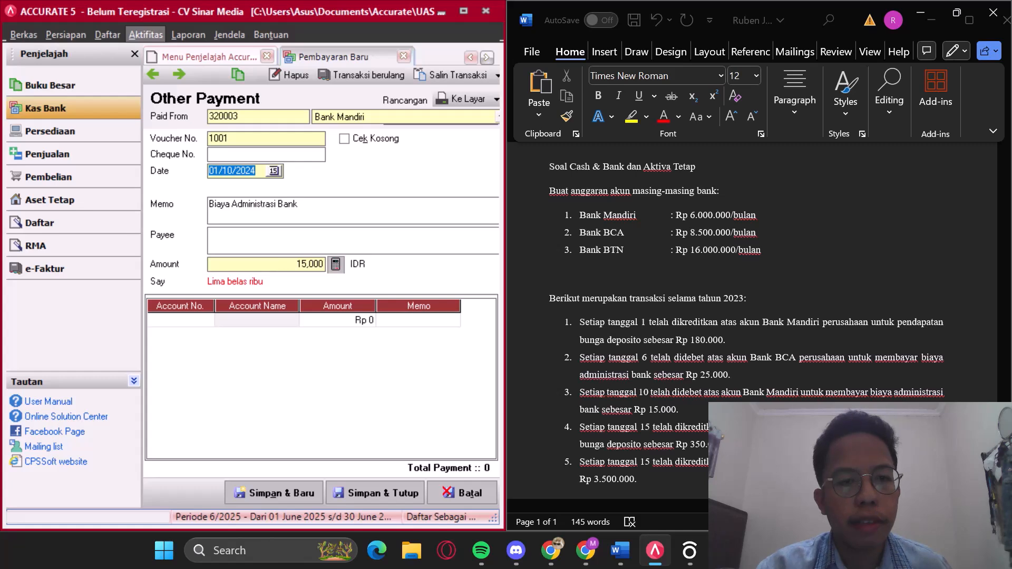
# Step: Add a detail line for the account Biaya Adm Bank & Buku Cek/Giro with the memo "Biaya Administrasi Bank"
pyautogui.click(205, 321)
pyautogui.click(208, 320)
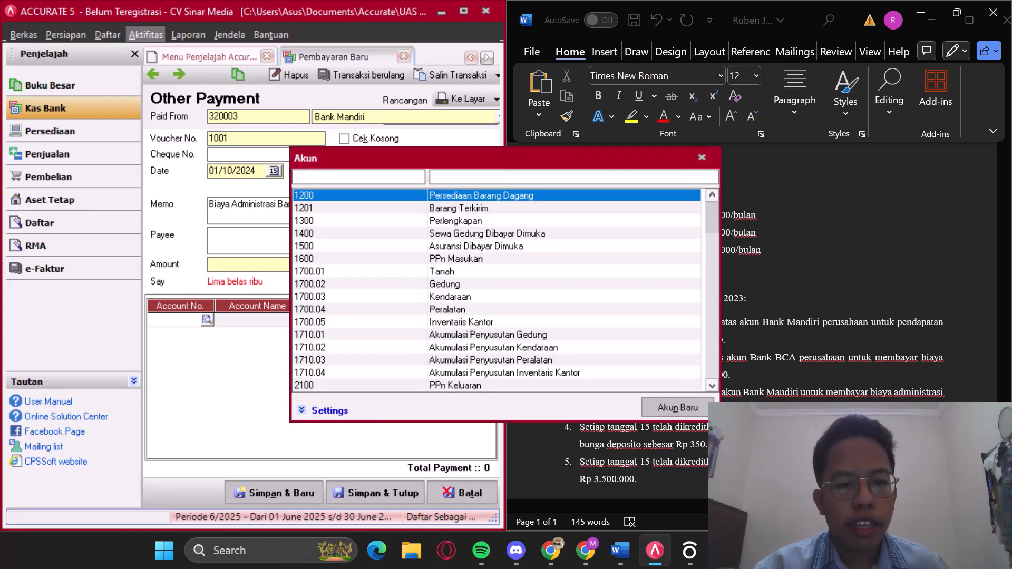
pyautogui.write('adm')
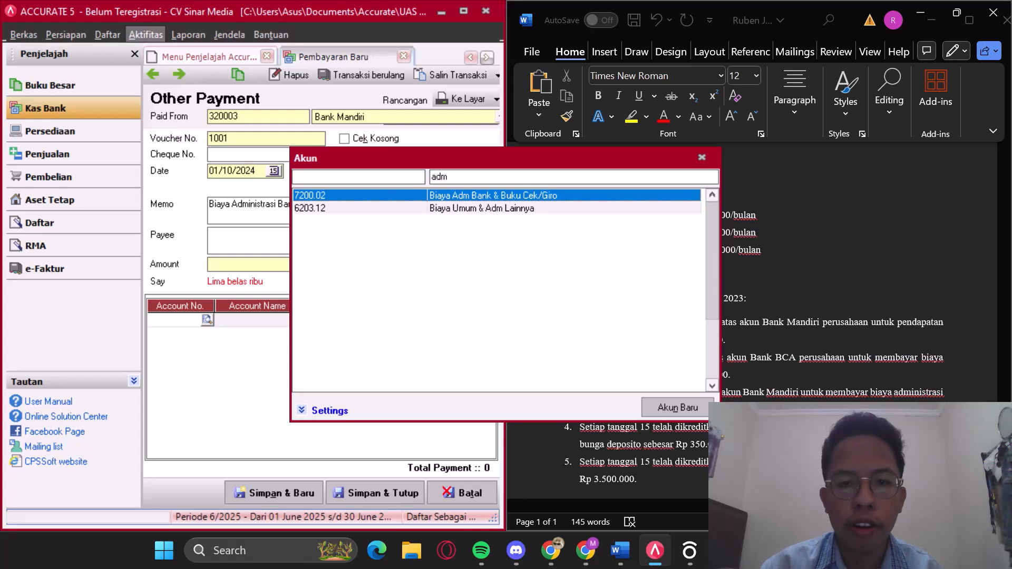
pyautogui.press('Return')
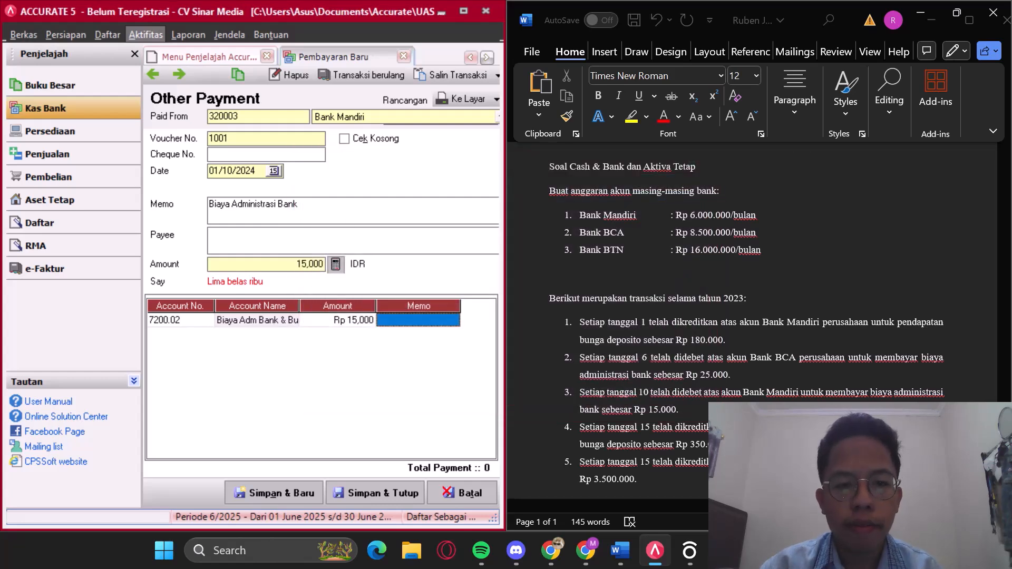
pyautogui.write('Biaya A')
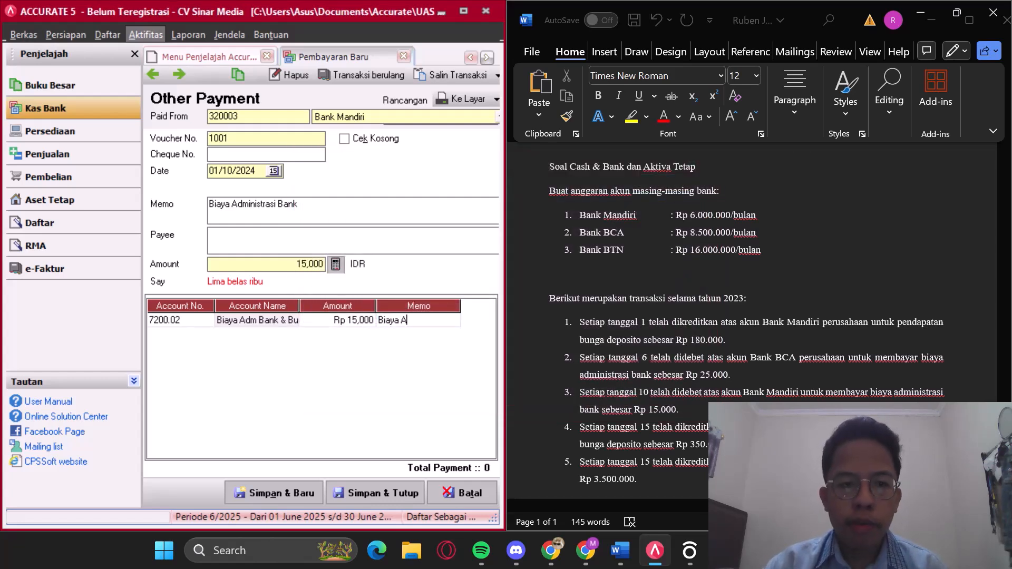
pyautogui.write('dministrasi Bank')
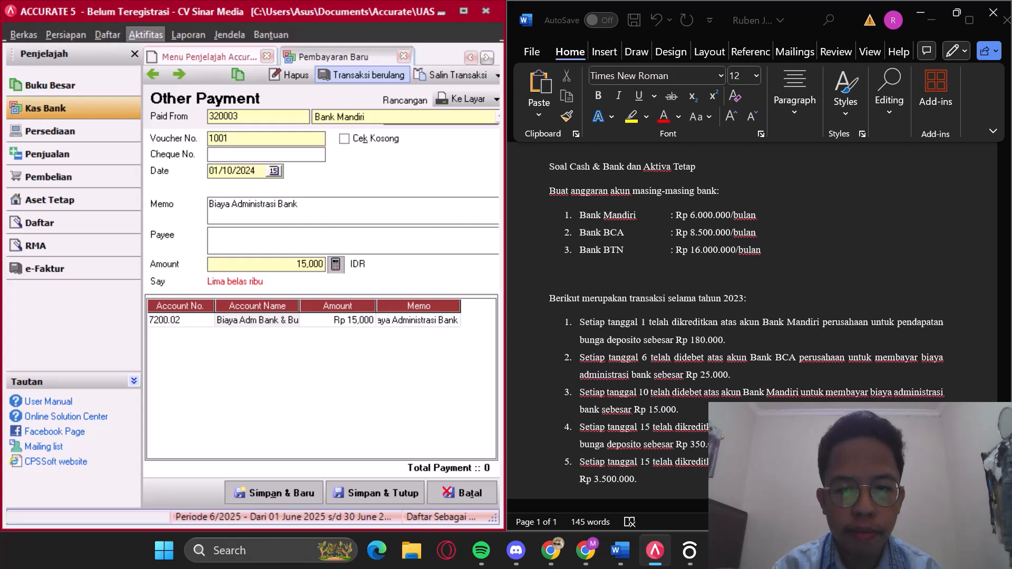
# Step: Make the Bank Mandiri payment a recurring transaction with 12 monthly occurrences
pyautogui.click(364, 75)
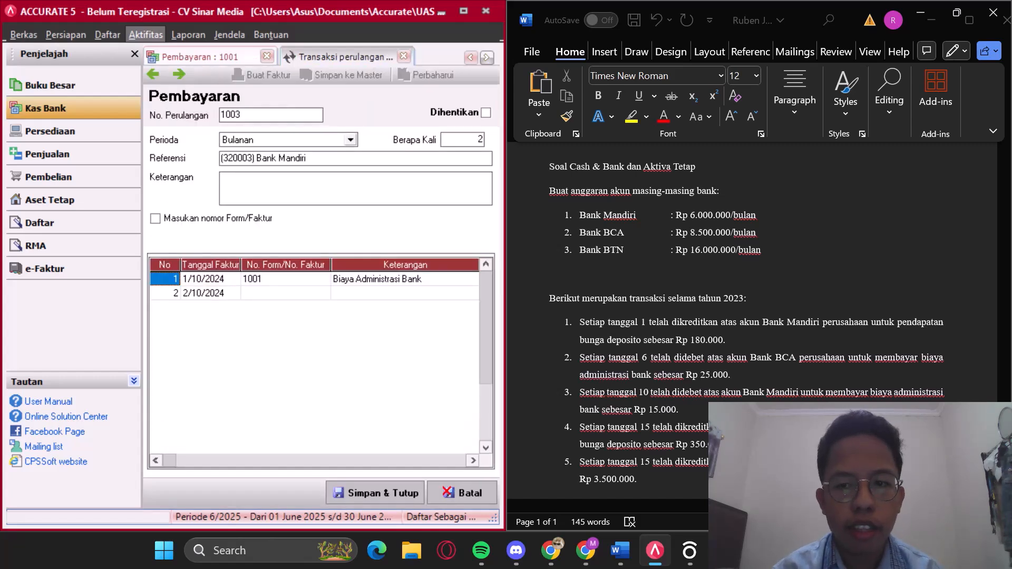
pyautogui.click(463, 139)
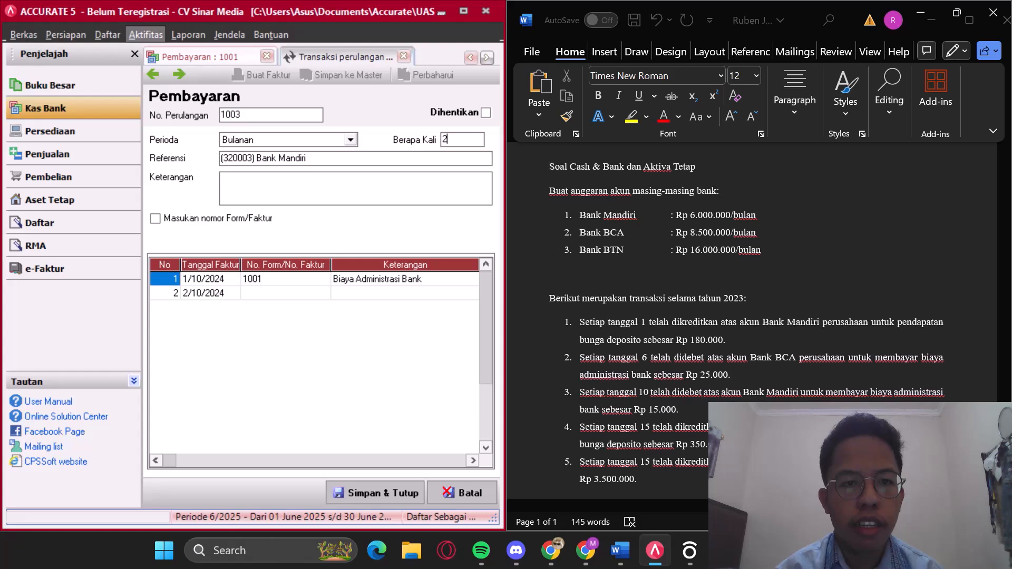
pyautogui.press('BackSpace')
pyautogui.write('12')
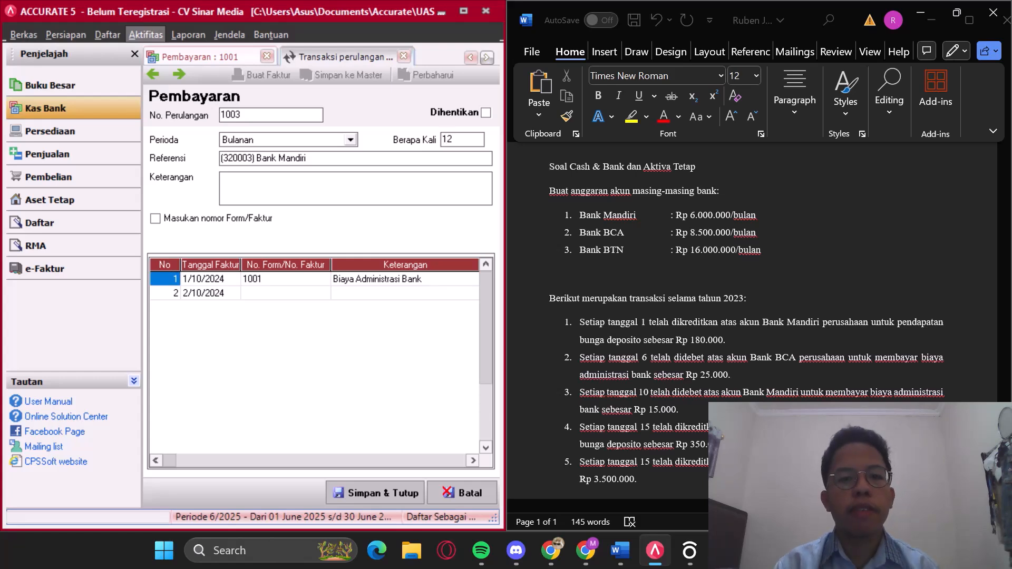
pyautogui.press('Tab')
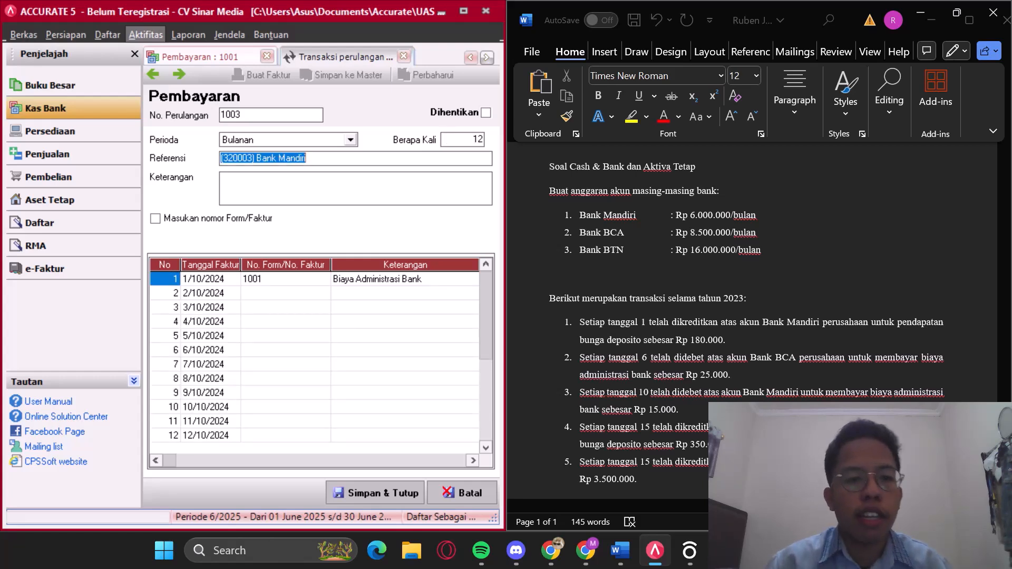
# Step: Turn on form numbering for the recurring payment, starting from 1001
pyautogui.press('Tab')
pyautogui.press('Tab')
pyautogui.press('space')
pyautogui.press('Tab')
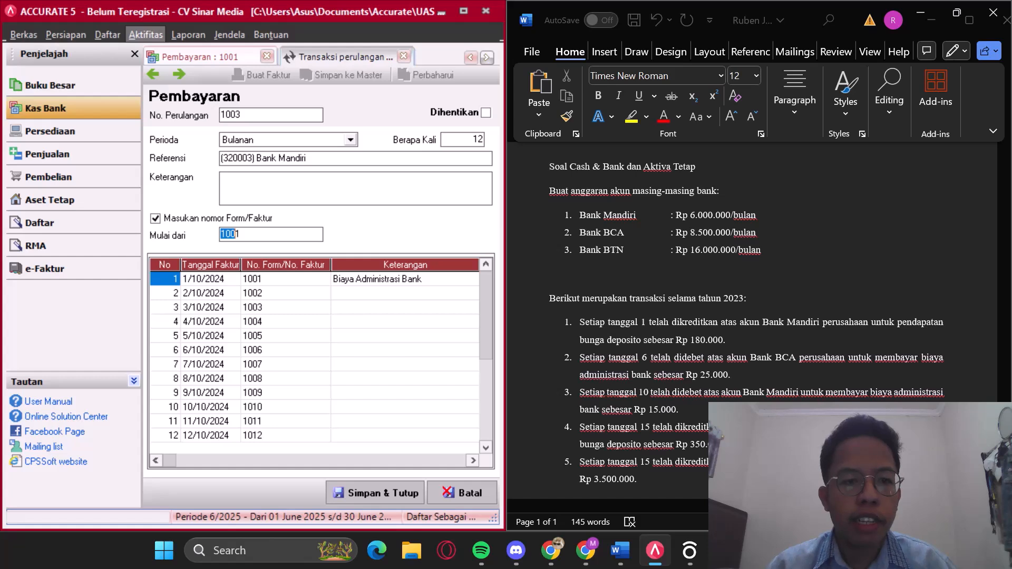
pyautogui.click(387, 293)
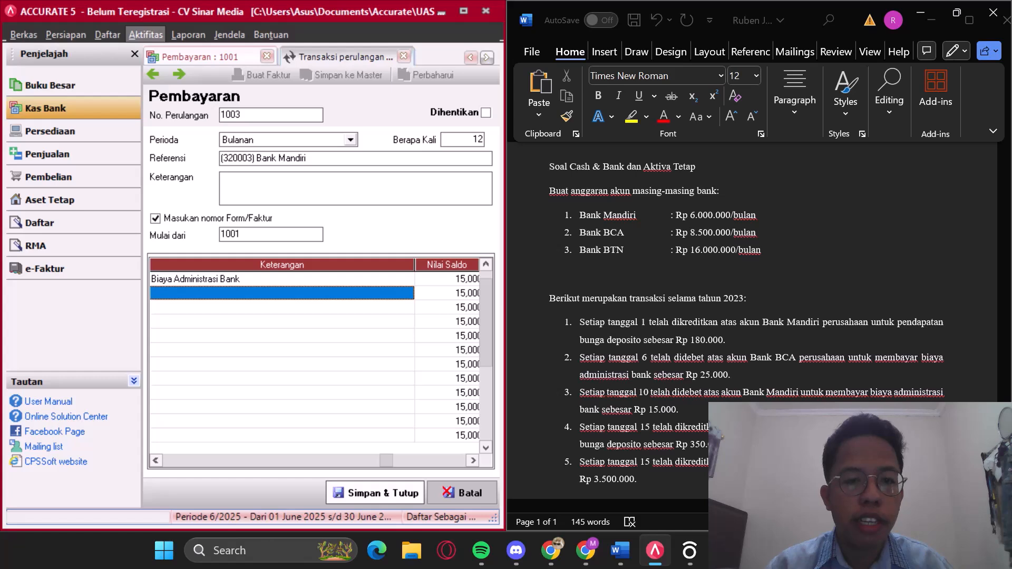
# Step: Describe the recurrence as "Biaya Administrasi Bank Mandiri", and save and close both the recurrence and the payment
pyautogui.click(374, 493)
pyautogui.write('Bi')
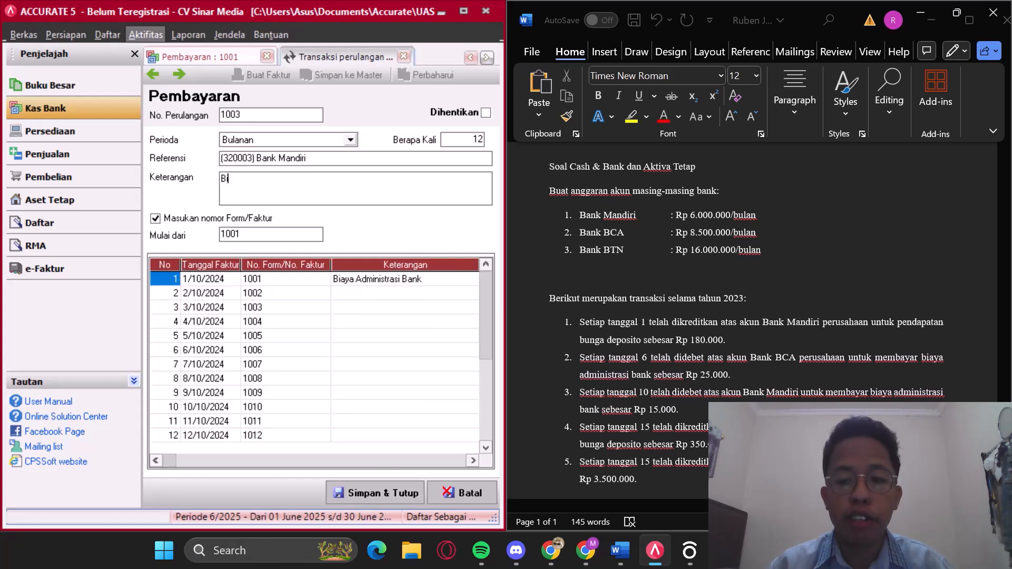
pyautogui.write('aya Admin')
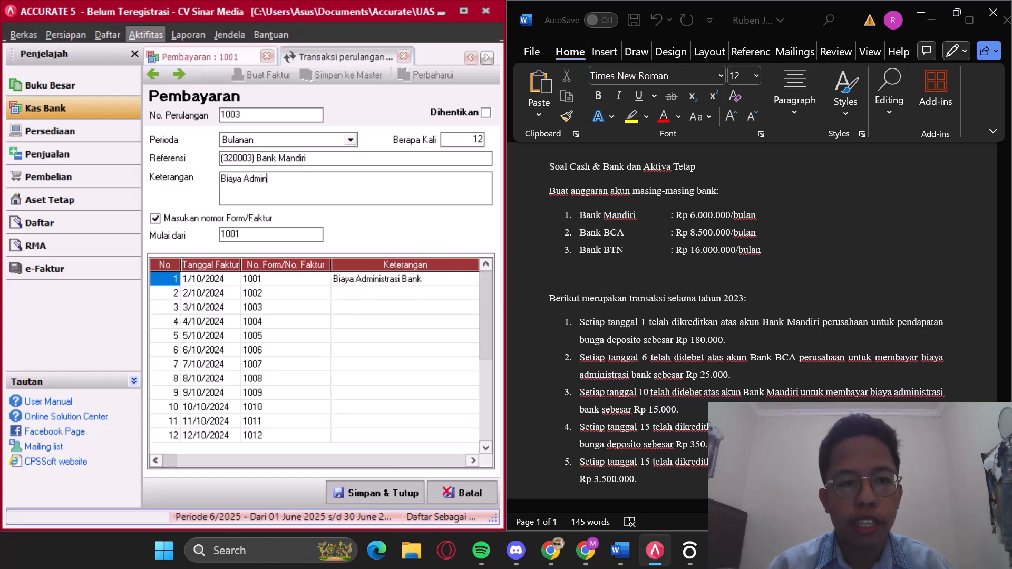
pyautogui.write('istrasi')
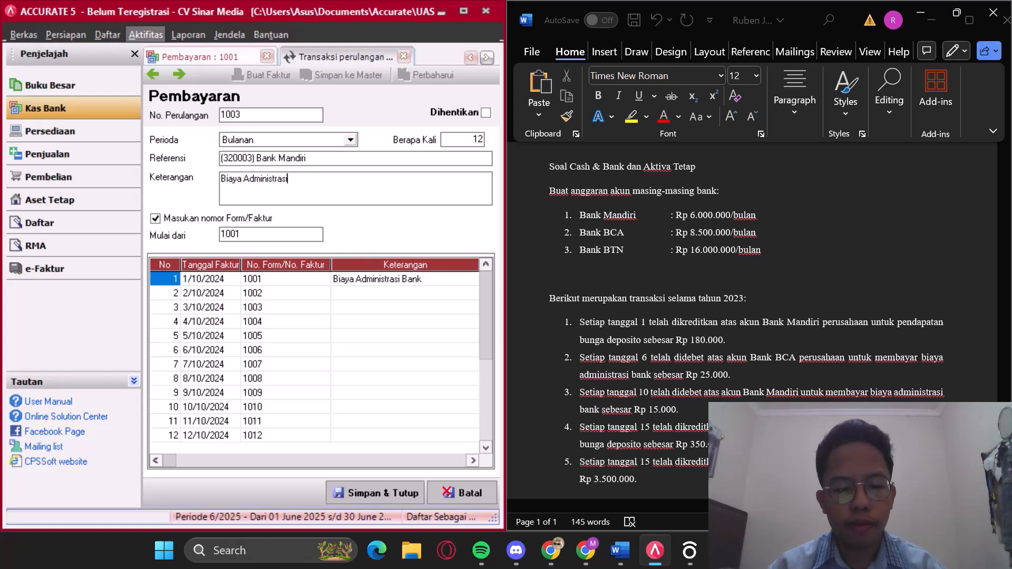
pyautogui.write(' Bank Ma')
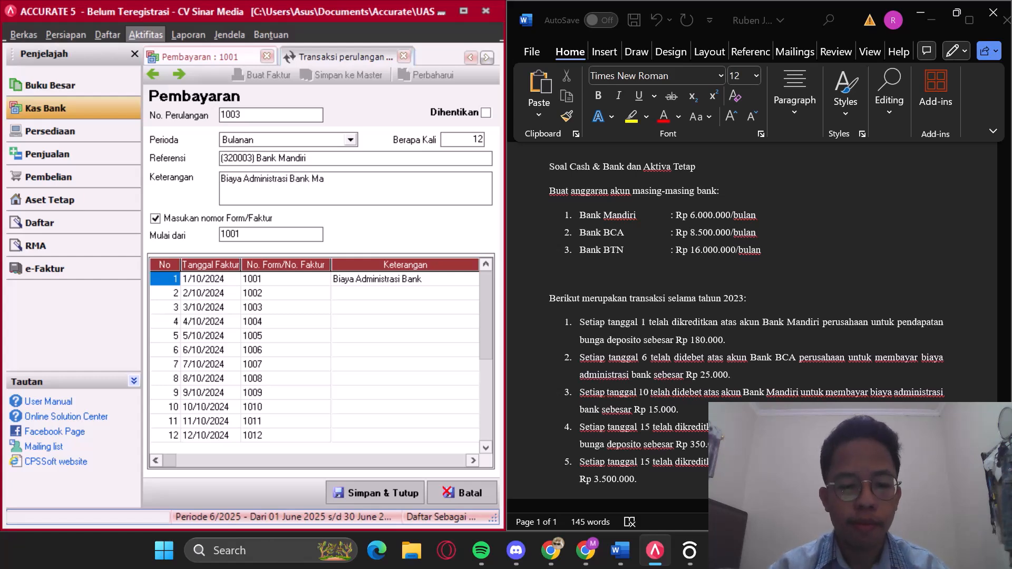
pyautogui.write('ndiri')
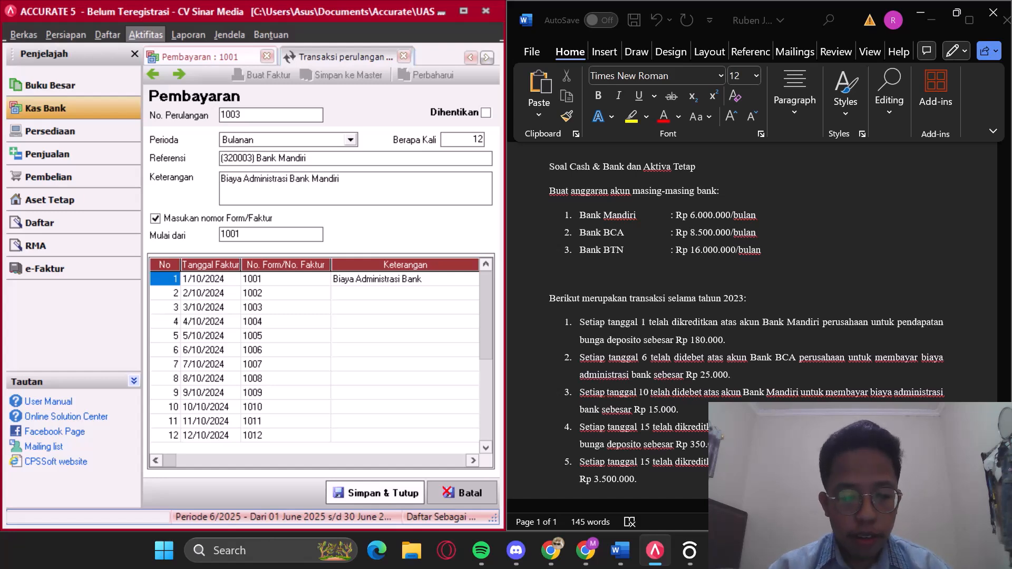
pyautogui.click(375, 493)
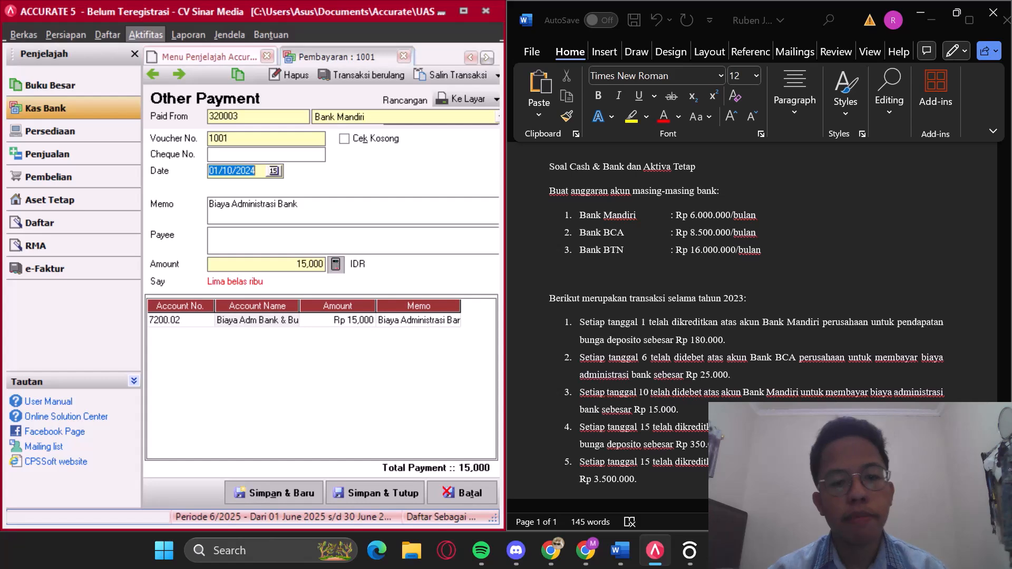
pyautogui.click(376, 493)
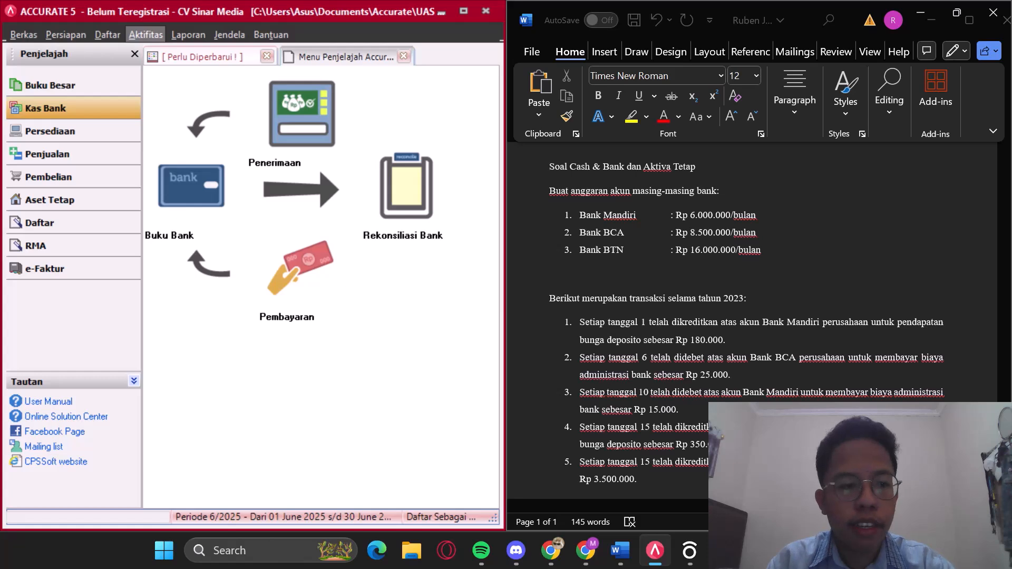
# Step: Start a new other deposit dated 01/15/2024 with Bank Mandiri as the receiving account
pyautogui.click(302, 114)
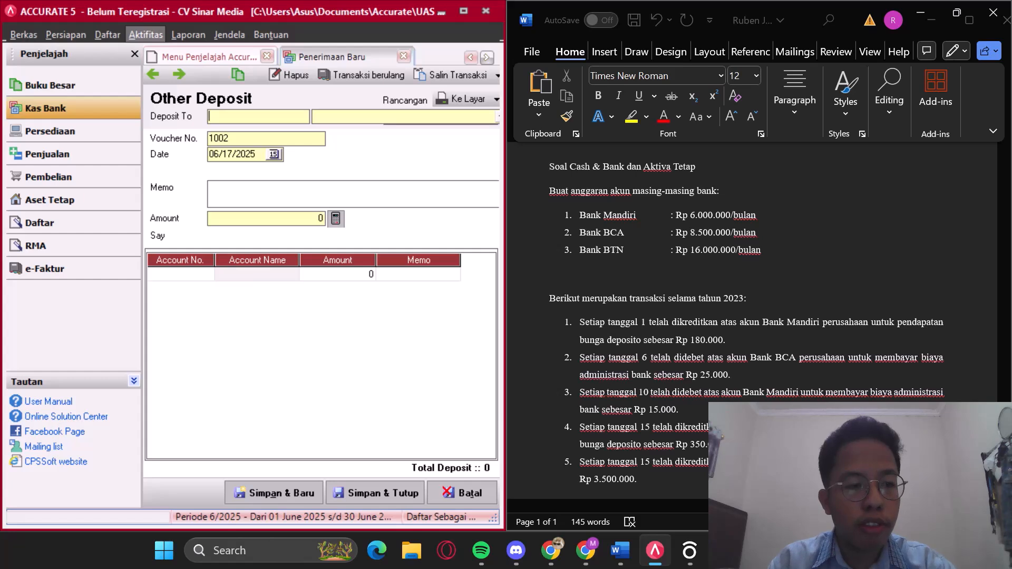
pyautogui.click(274, 155)
pyautogui.click(144, 171)
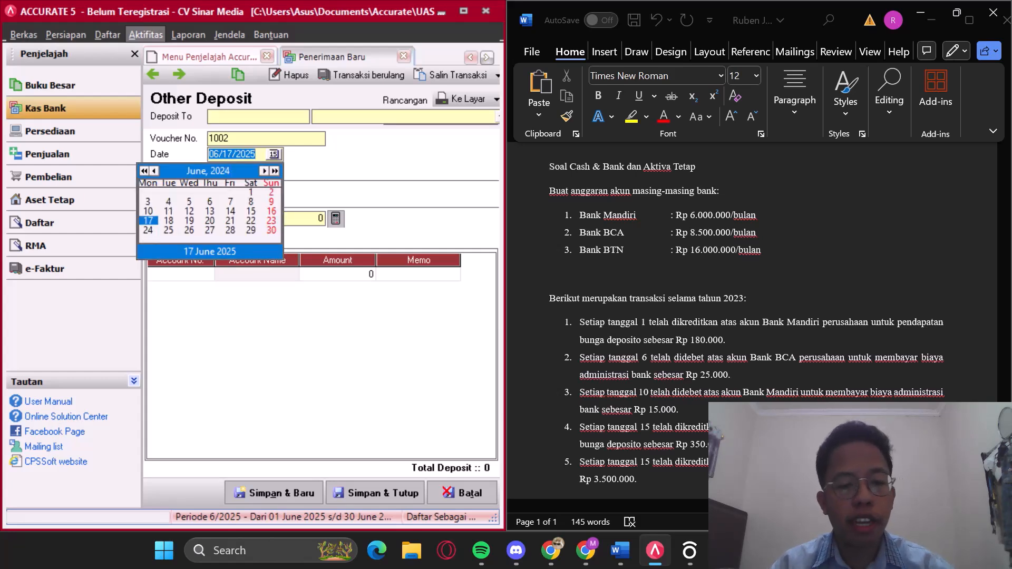
pyautogui.click(154, 171)
pyautogui.click(154, 171)
pyautogui.click(154, 171)
pyautogui.click(154, 171)
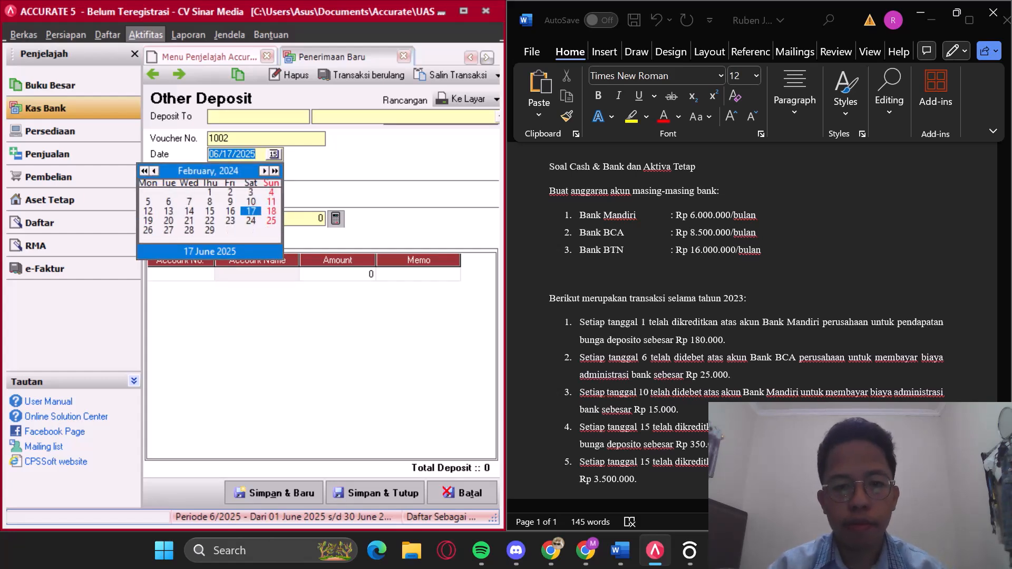
pyautogui.click(154, 170)
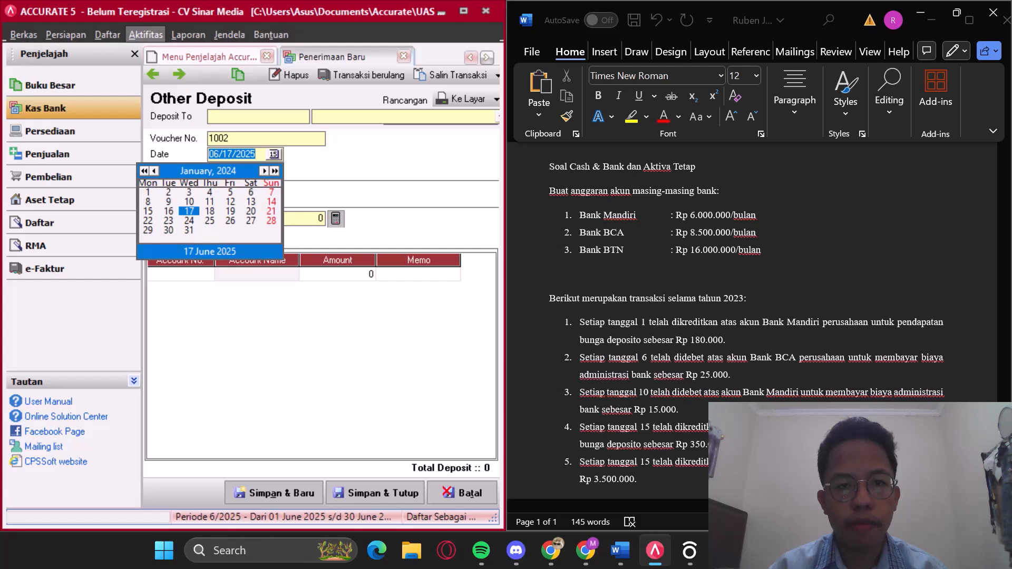
pyautogui.click(148, 212)
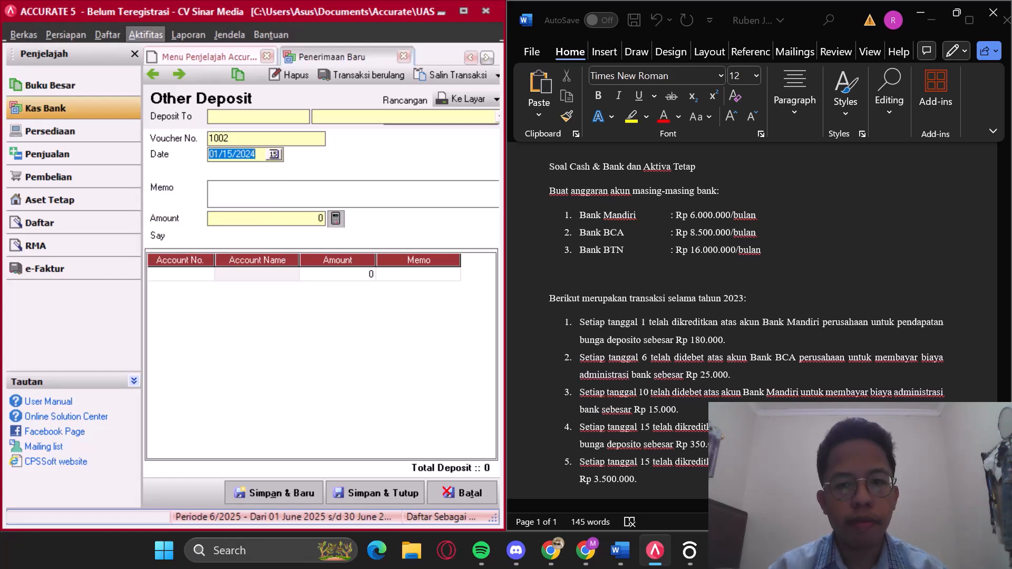
pyautogui.click(403, 117)
pyautogui.click(357, 162)
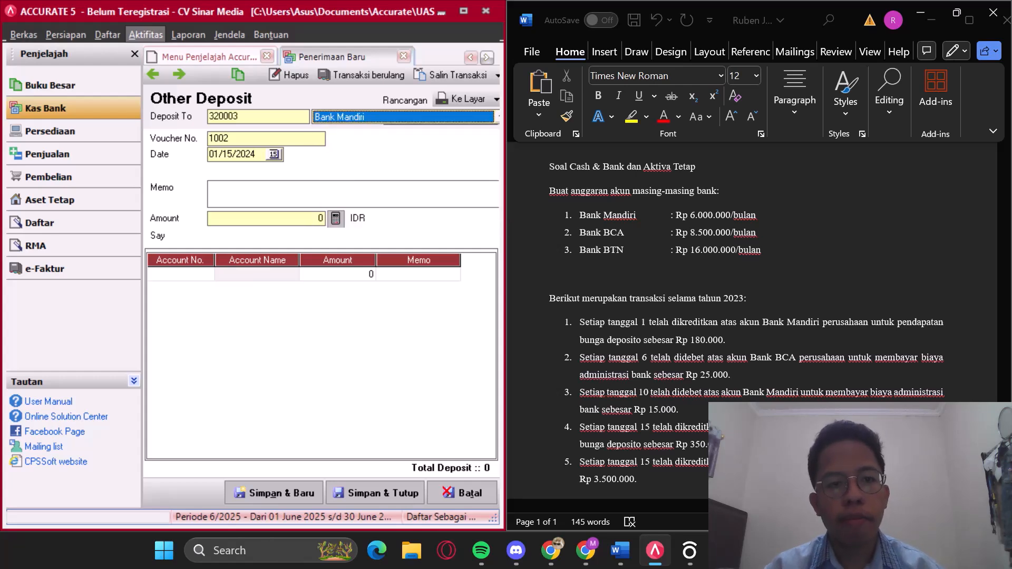
# Step: Enter the deposit memo "Pendapatan Bunga Deposito Bank Mandiri" and set the amount to 350,000
pyautogui.click(316, 193)
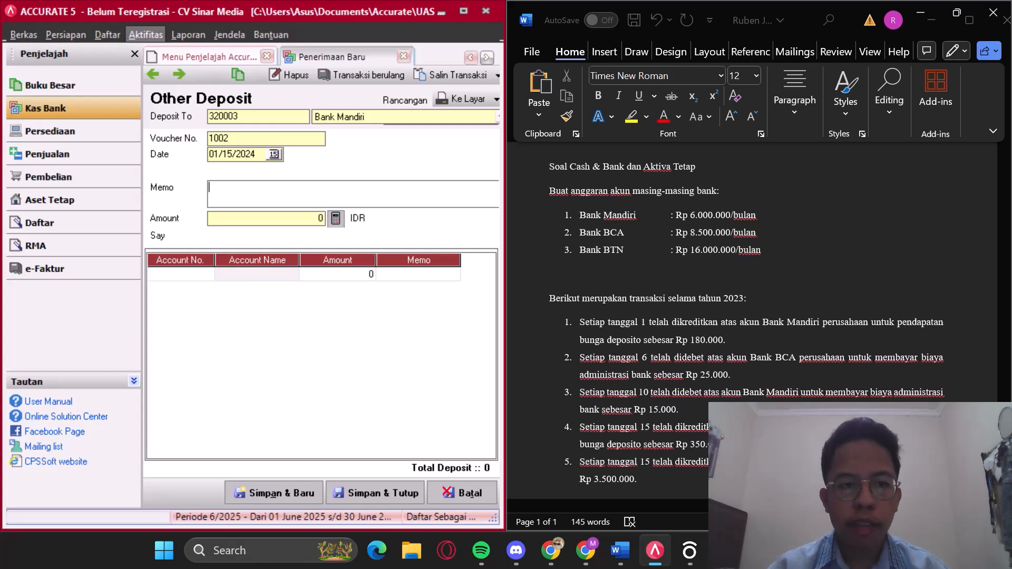
pyautogui.write('Pend')
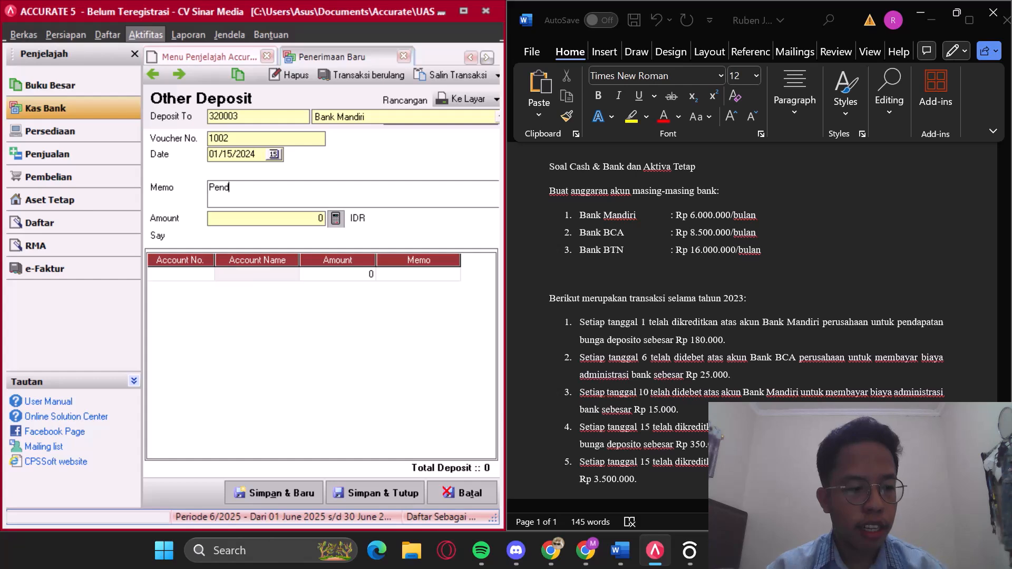
pyautogui.write('apatan Bun')
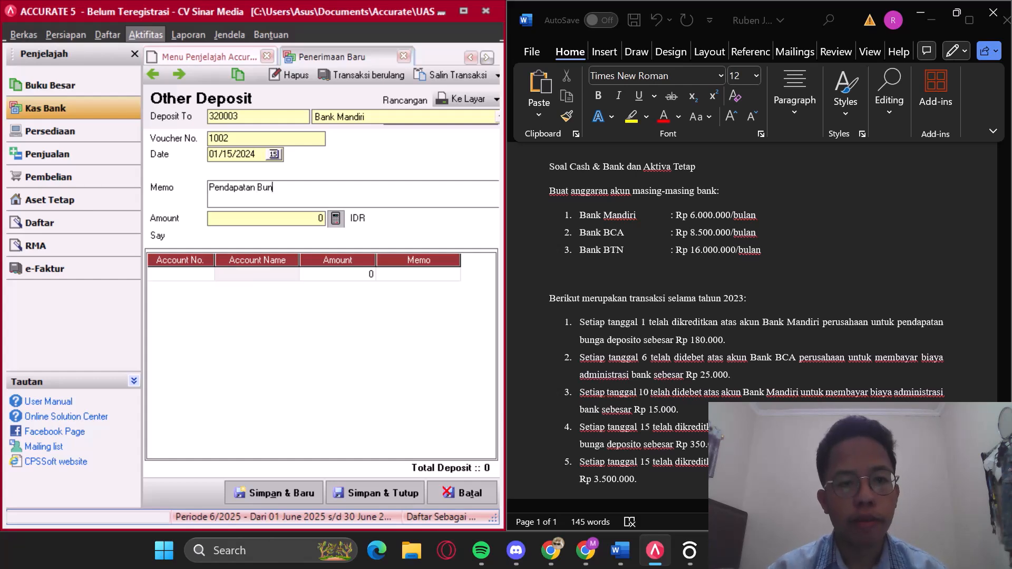
pyautogui.write('ga Depos')
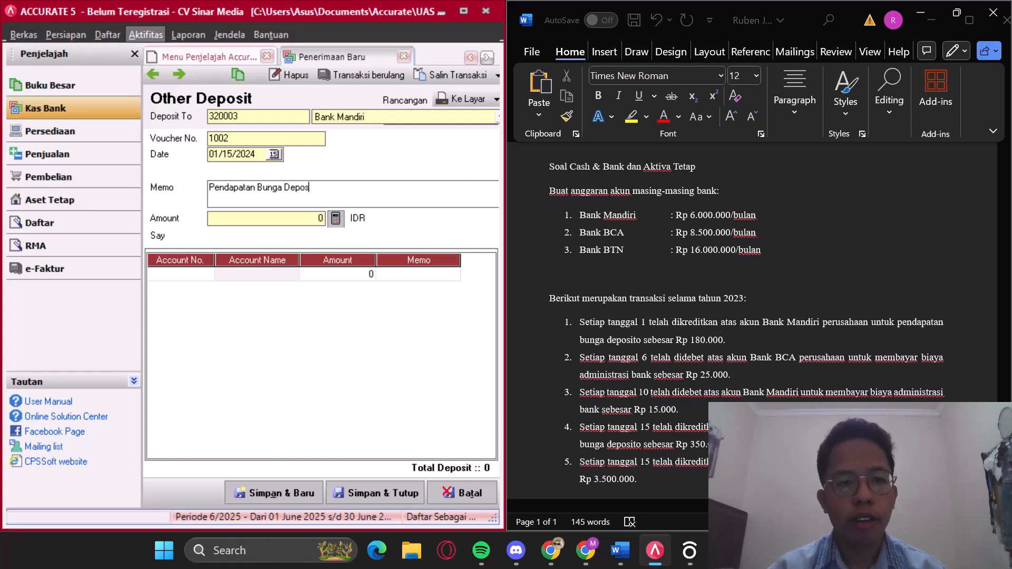
pyautogui.write('ito ')
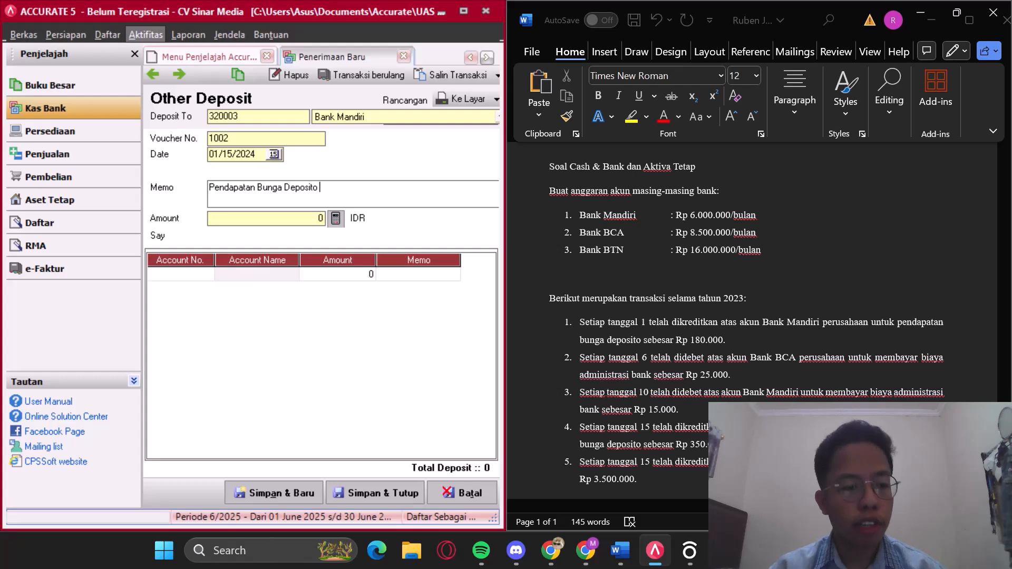
pyautogui.write('Bank Mandiri')
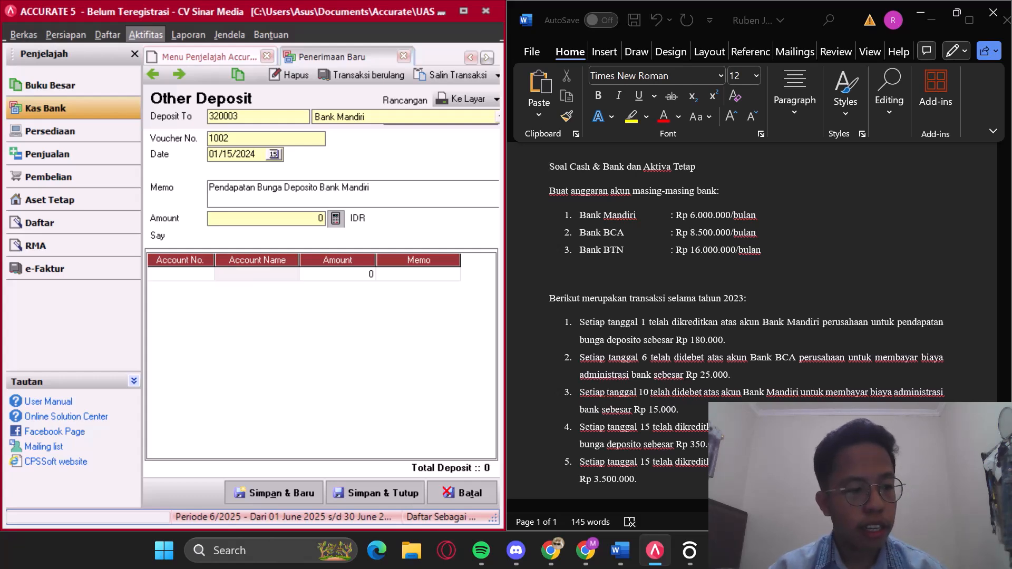
pyautogui.click(267, 218)
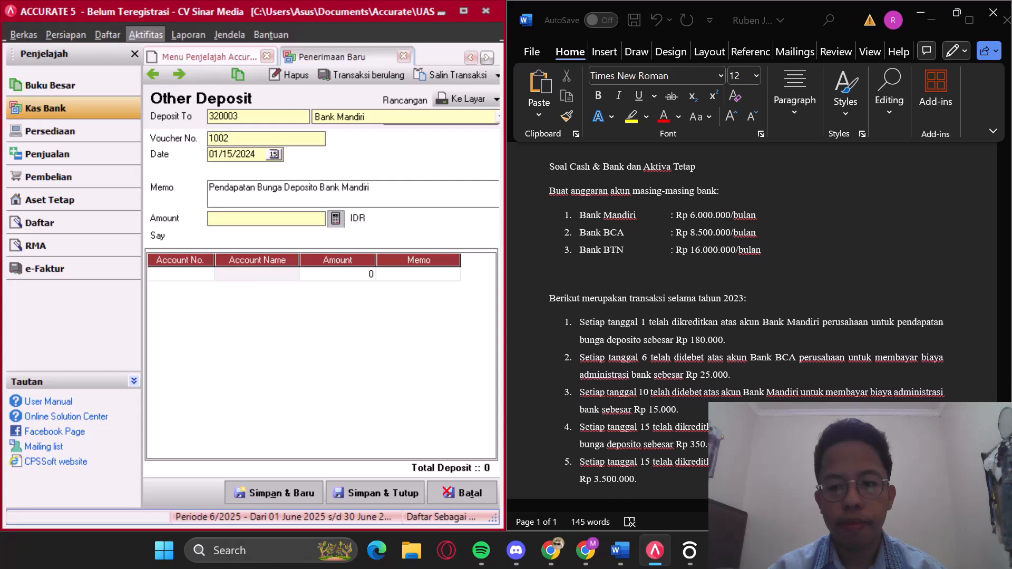
pyautogui.write('350000')
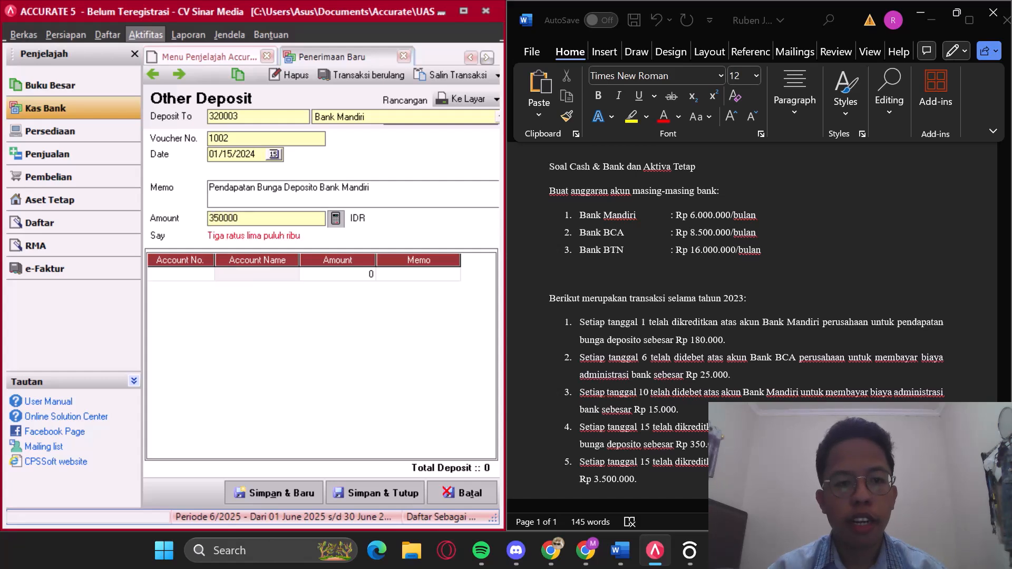
pyautogui.press('Tab')
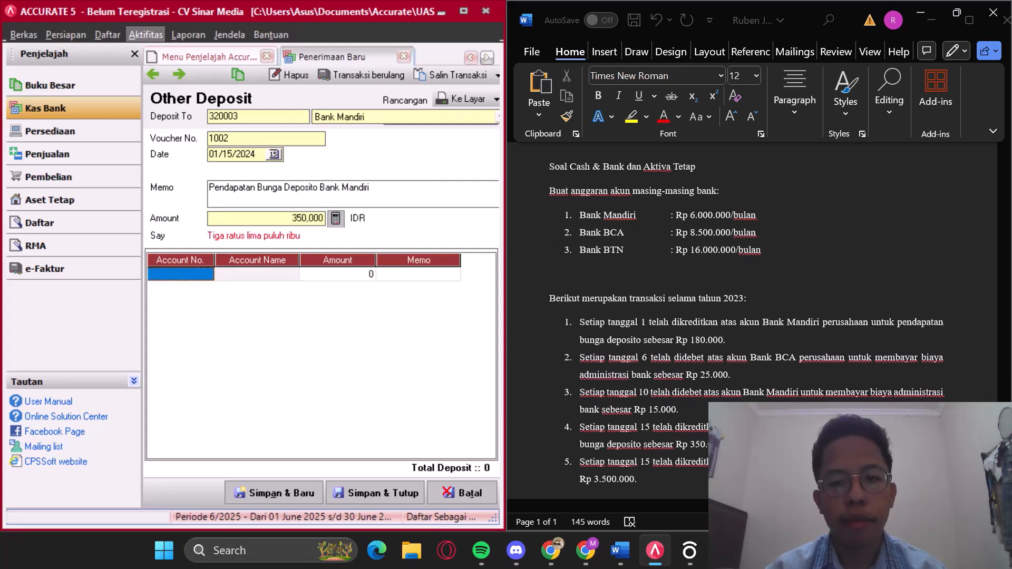
# Step: Add a detail line for the account Pendapatan Bunga Deposito with the memo "Pendapatan Bunga Deposito"
pyautogui.press('Return')
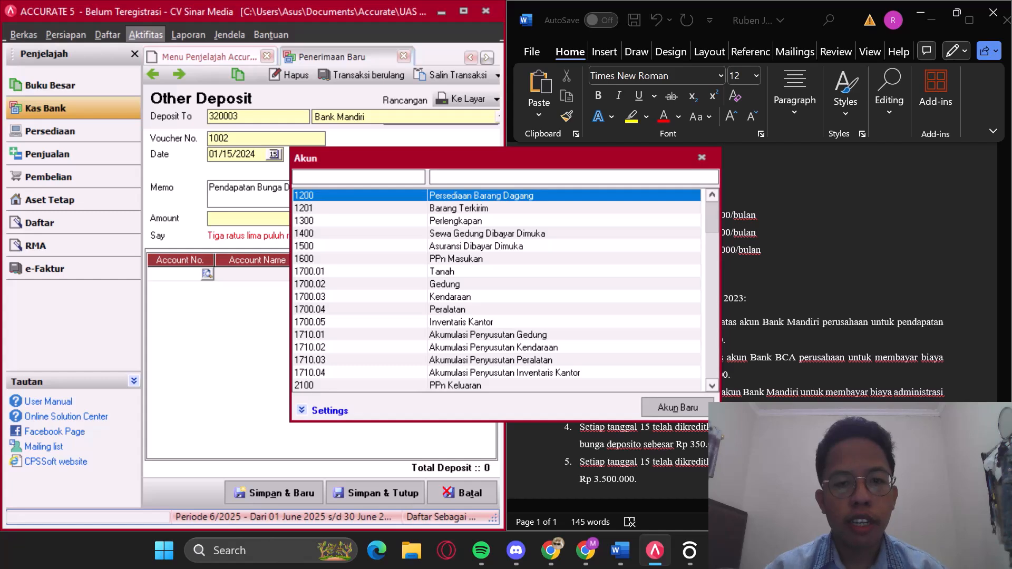
pyautogui.write('depo')
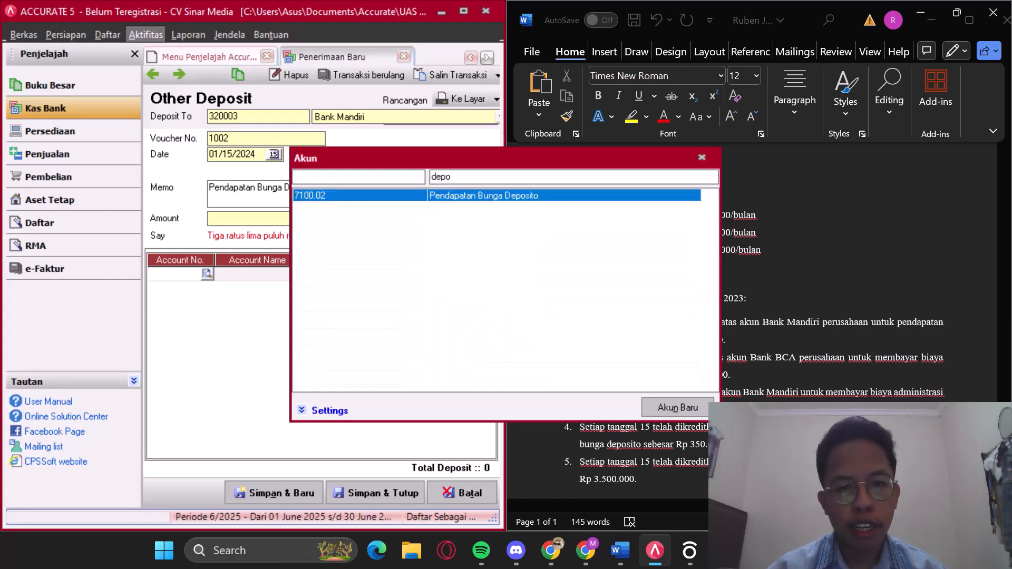
pyautogui.press('Return')
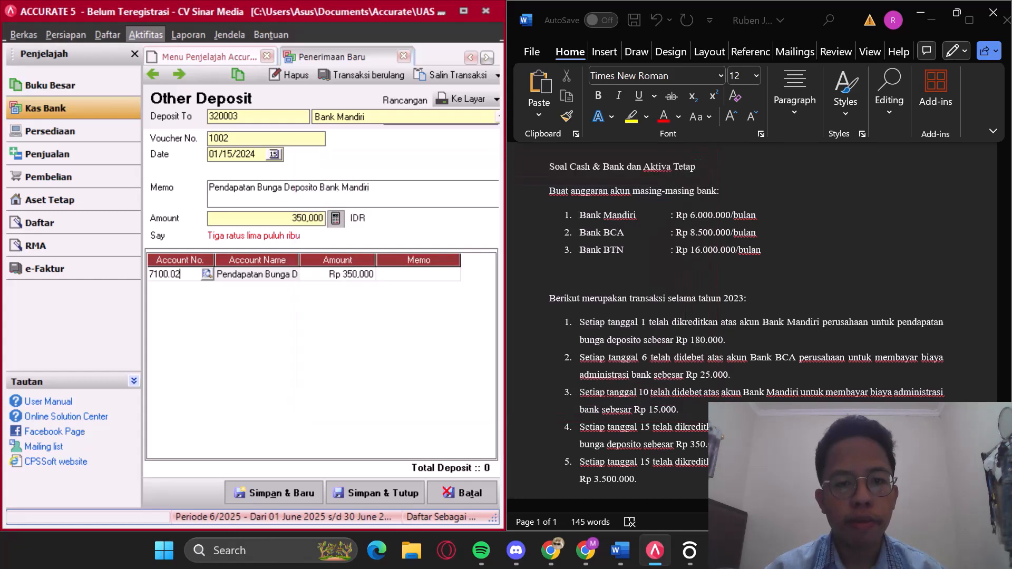
pyautogui.click(419, 275)
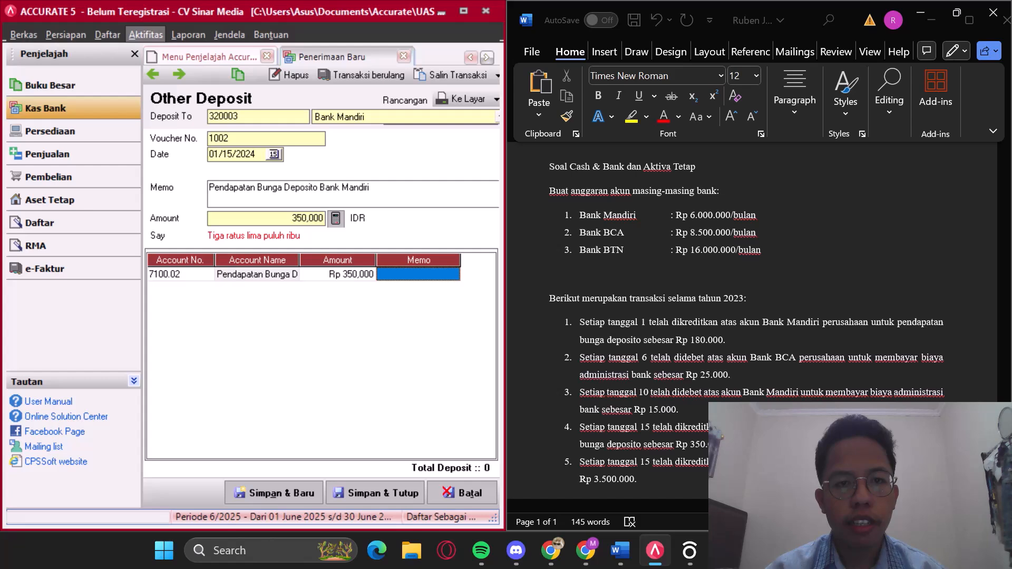
pyautogui.write('Pendapata')
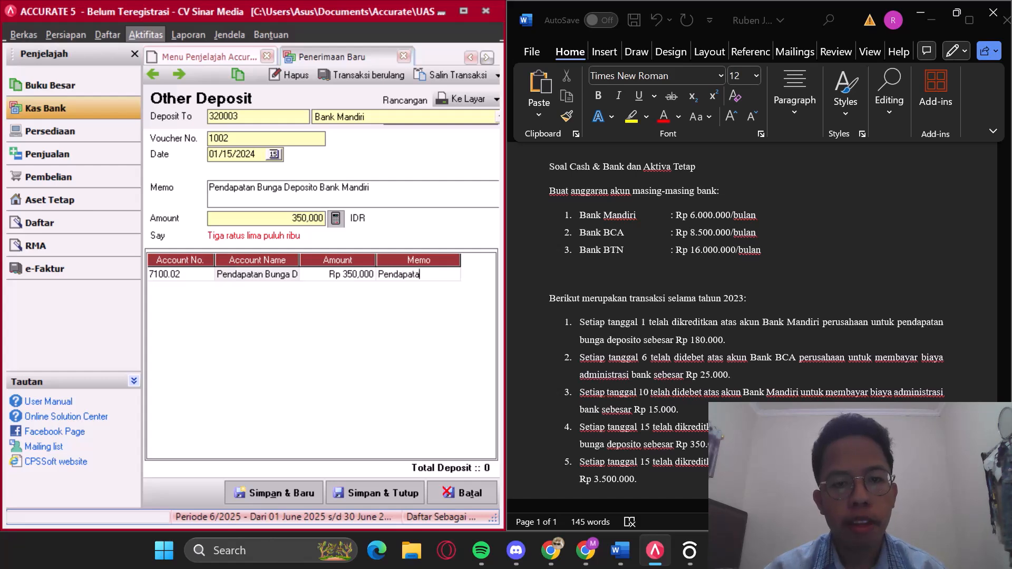
pyautogui.write('n Bunga D')
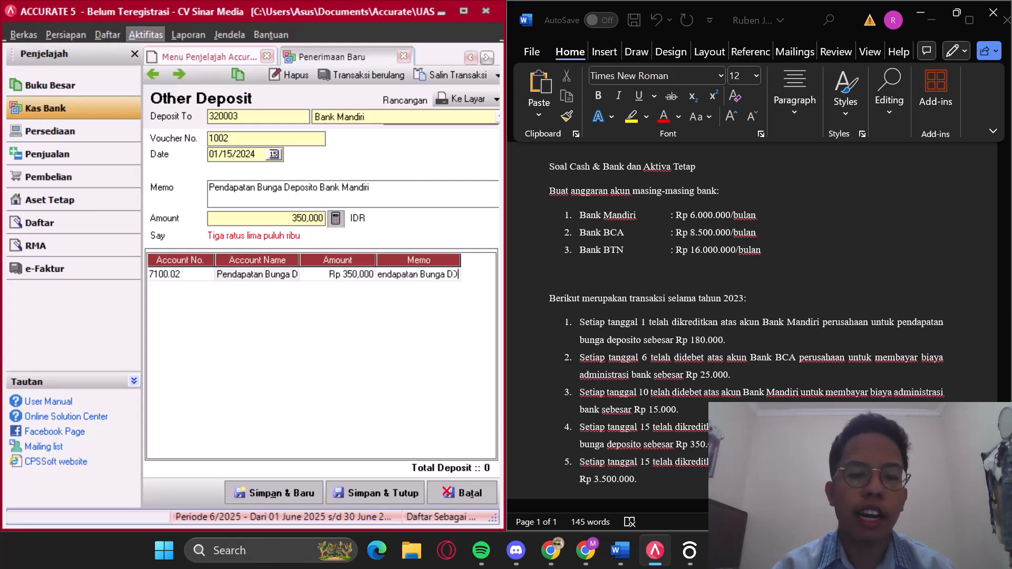
pyautogui.write('eposito')
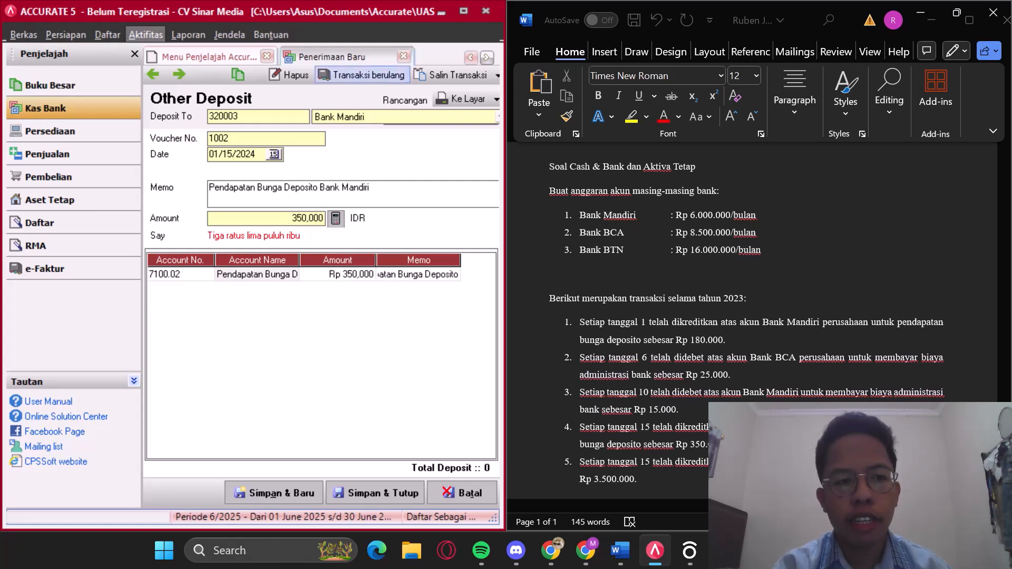
# Step: Make the Bank Mandiri deposit a recurring transaction with 12 monthly occurrences
pyautogui.click(362, 75)
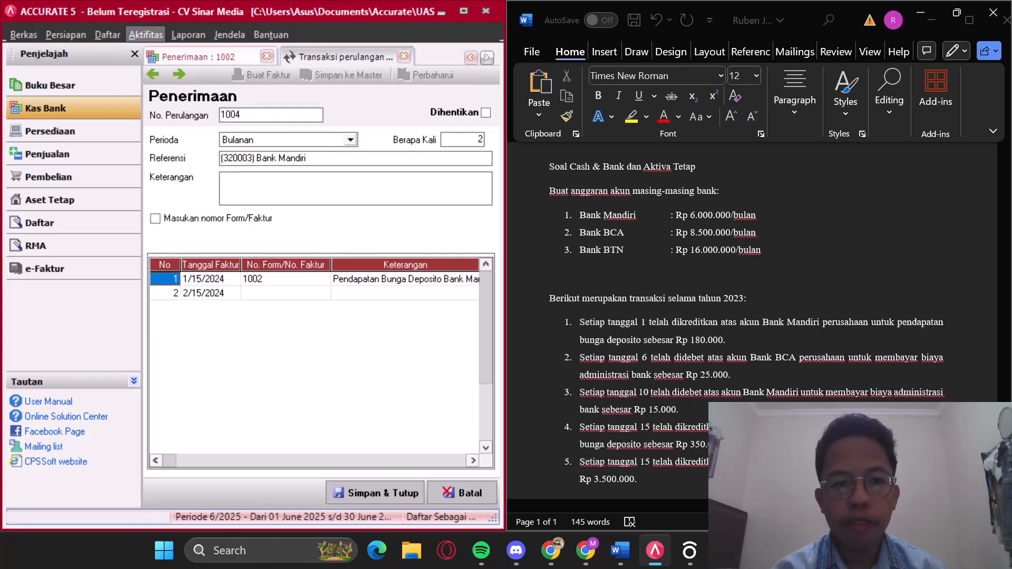
pyautogui.click(462, 140)
pyautogui.press('BackSpace')
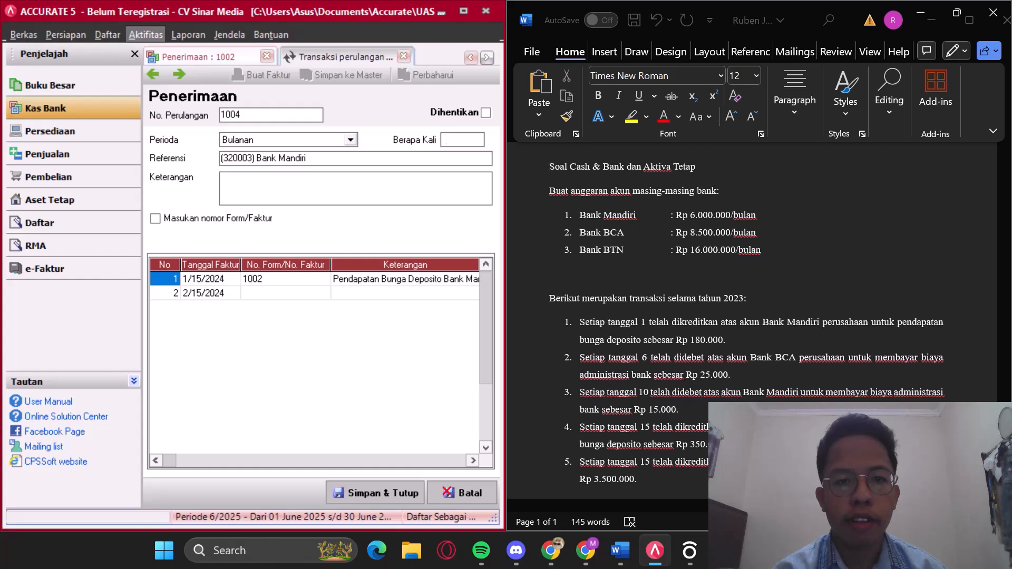
pyautogui.write('12')
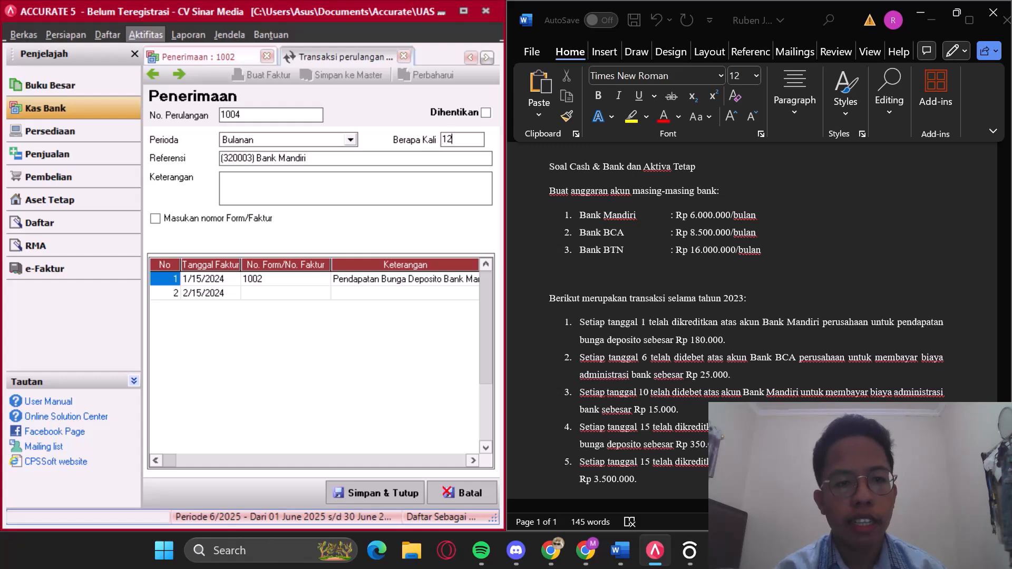
pyautogui.press('Tab')
pyautogui.press('Tab')
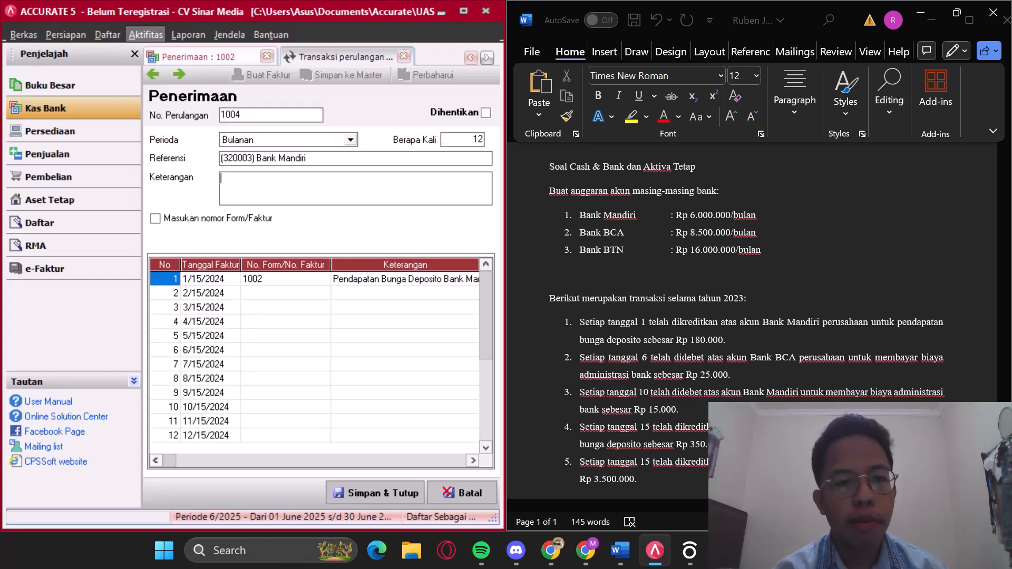
# Step: Describe the deposit's recurrence as "Pendapatan Bunga Deposito"
pyautogui.write('Pem')
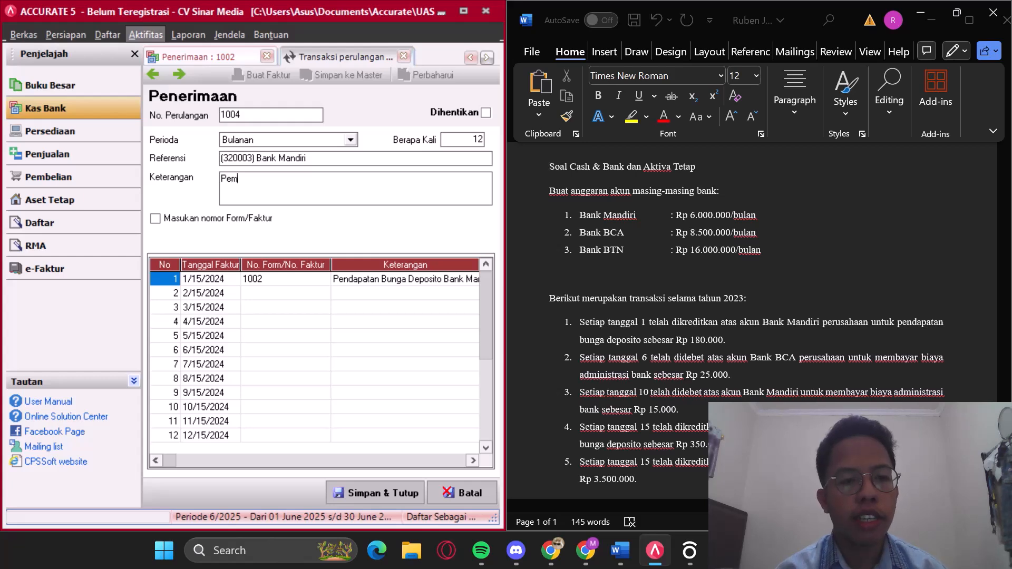
pyautogui.press('BackSpace')
pyautogui.write('ndapa')
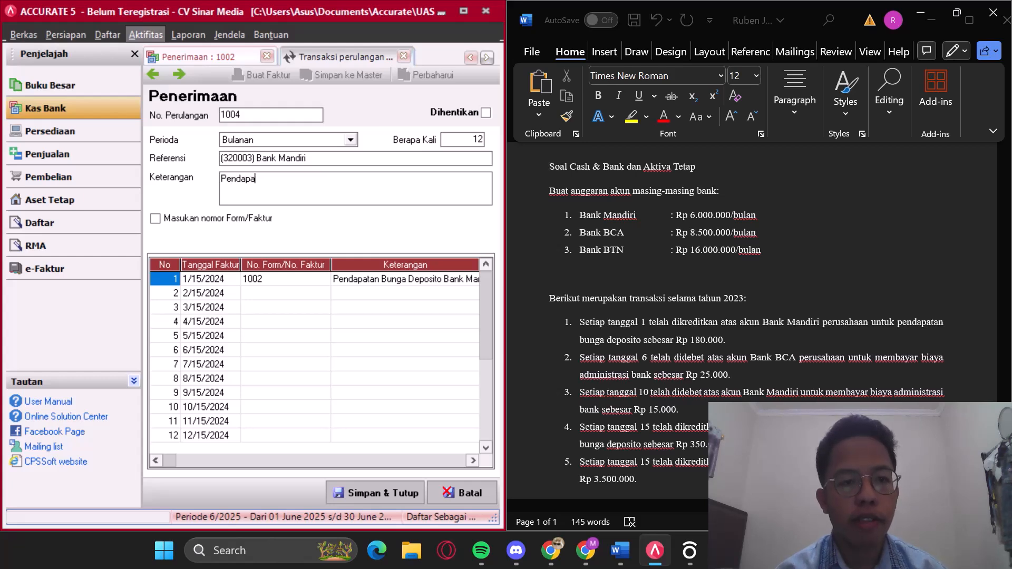
pyautogui.write('tan Bunga')
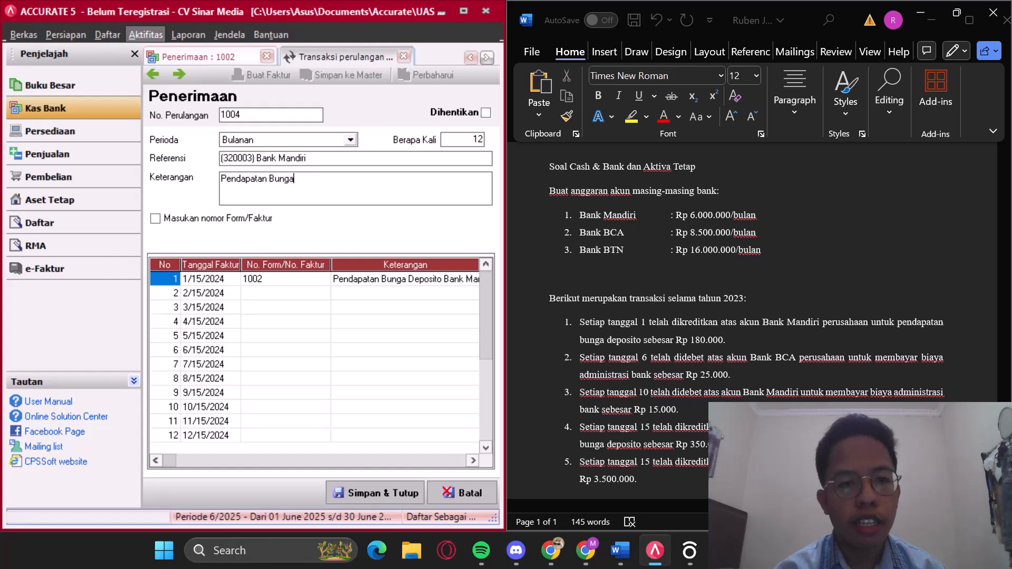
pyautogui.write(' Deposito')
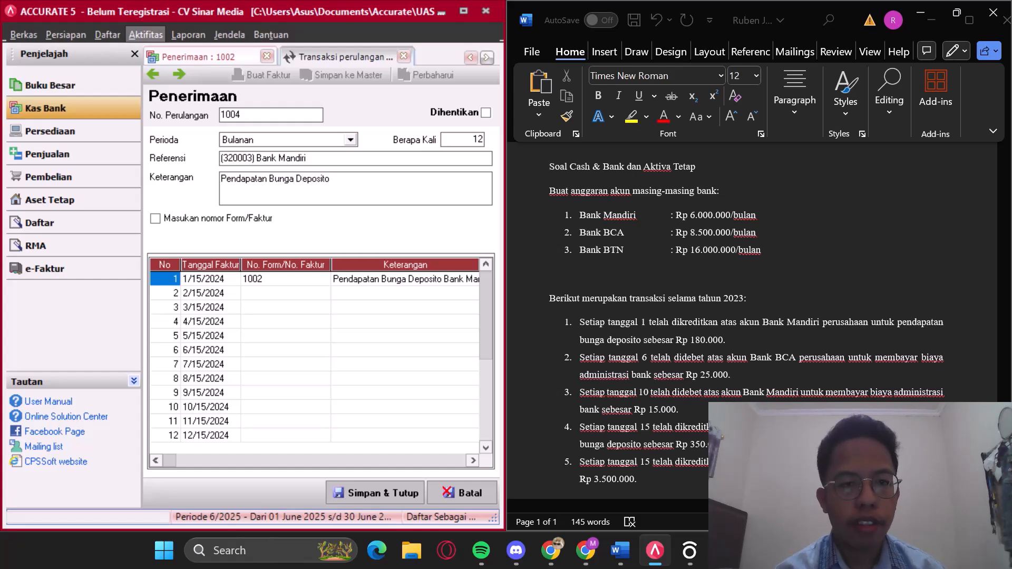
# Step: Turn on form numbering for the recurring deposit, starting from 1002, and save and close both the recurrence and the deposit
pyautogui.click(155, 219)
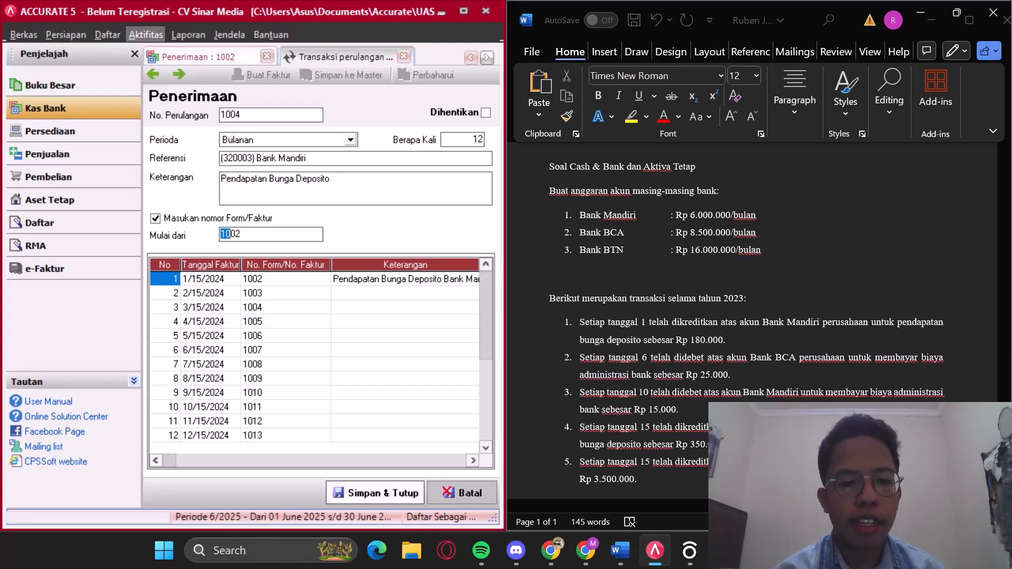
pyautogui.click(376, 493)
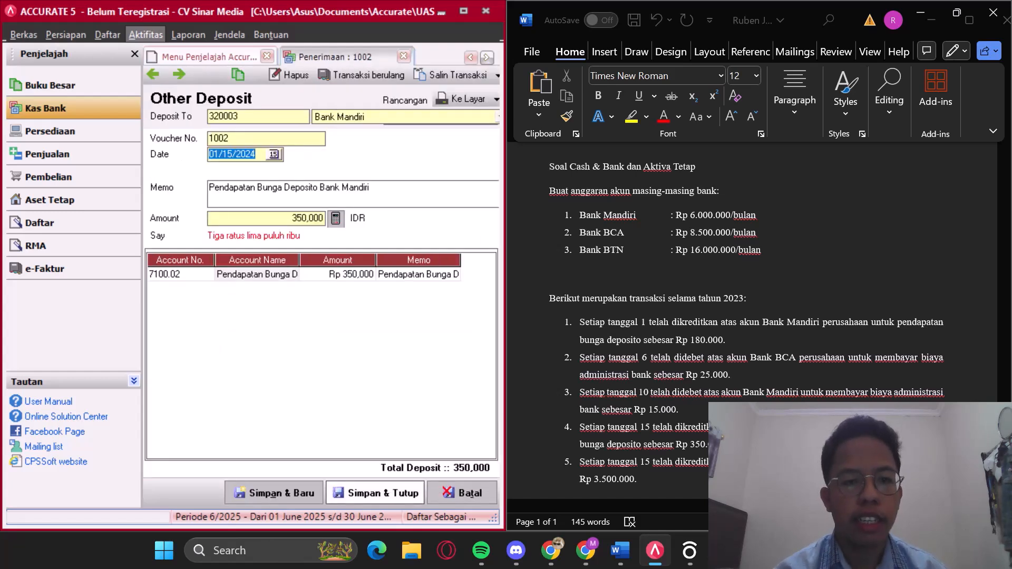
pyautogui.click(375, 493)
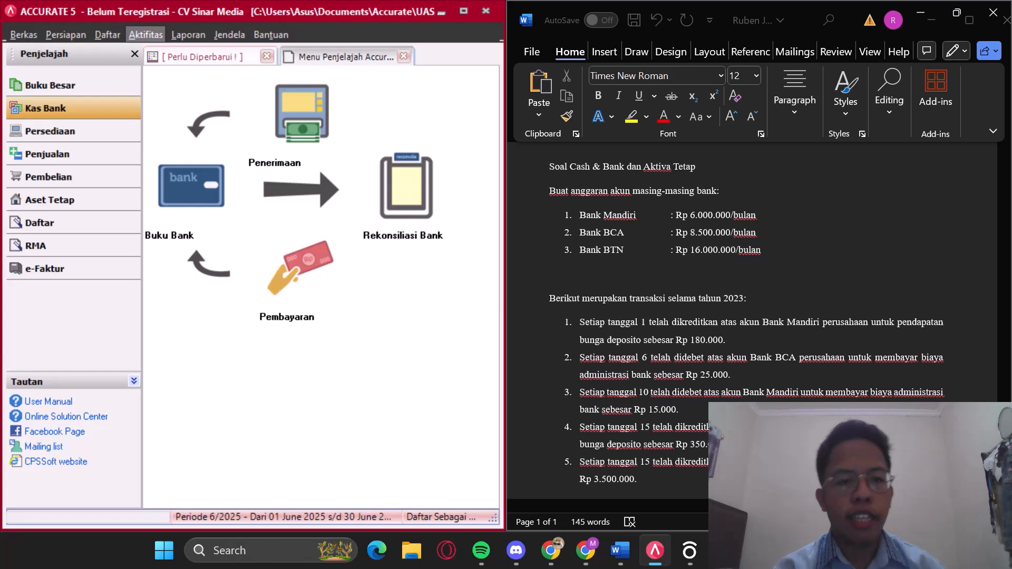
# Step: Start a new Other Deposit and choose Bank Mandiri as the account it goes to
pyautogui.click(301, 114)
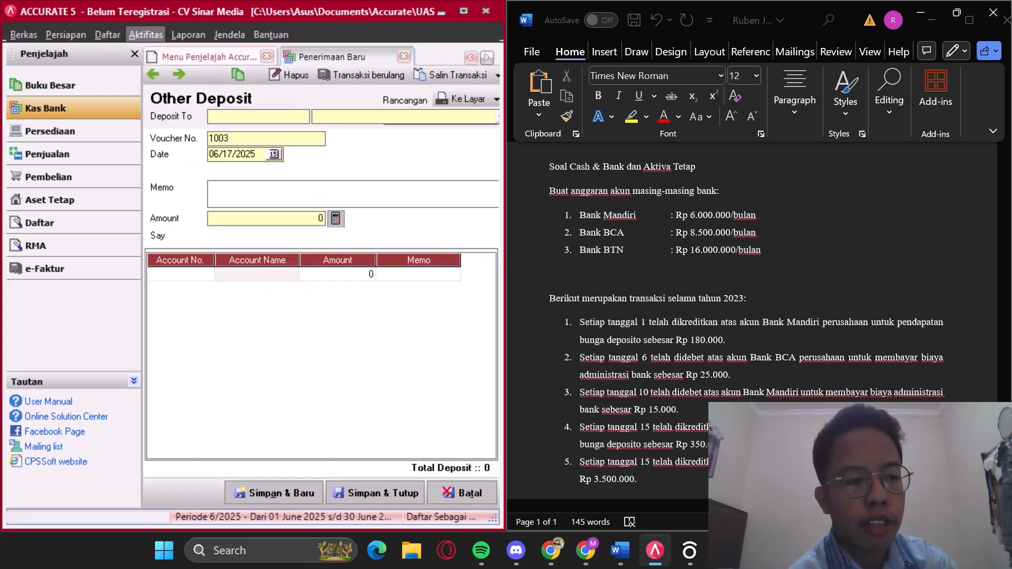
pyautogui.click(405, 118)
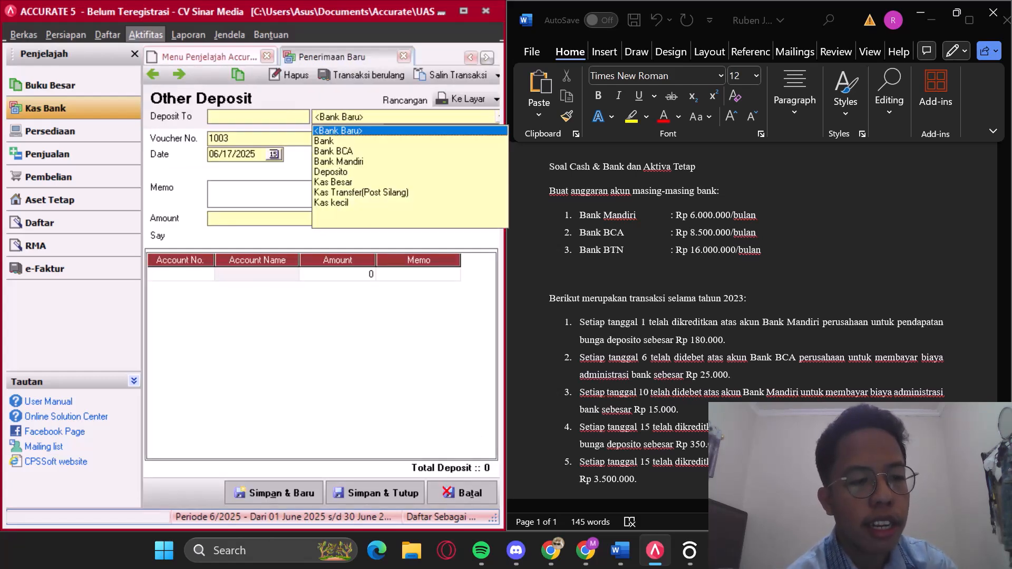
pyautogui.click(339, 162)
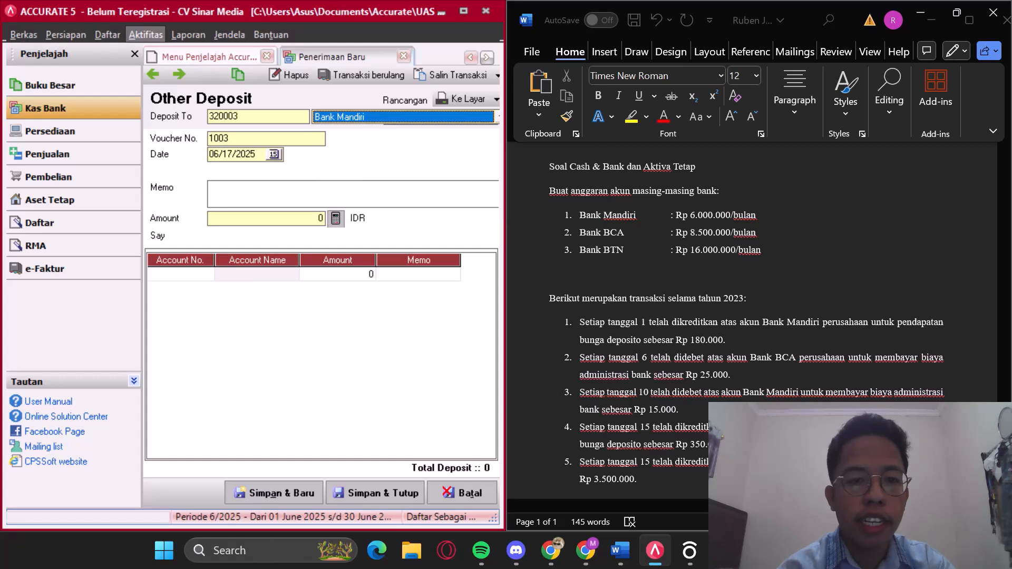
# Step: Set the deposit's date to 15 January 2024
pyautogui.click(274, 154)
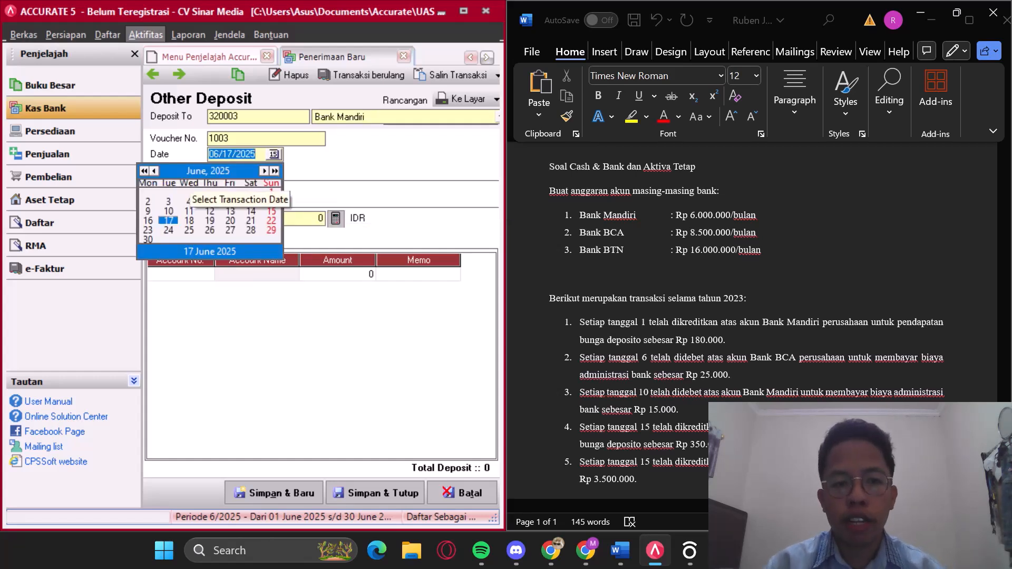
pyautogui.click(144, 171)
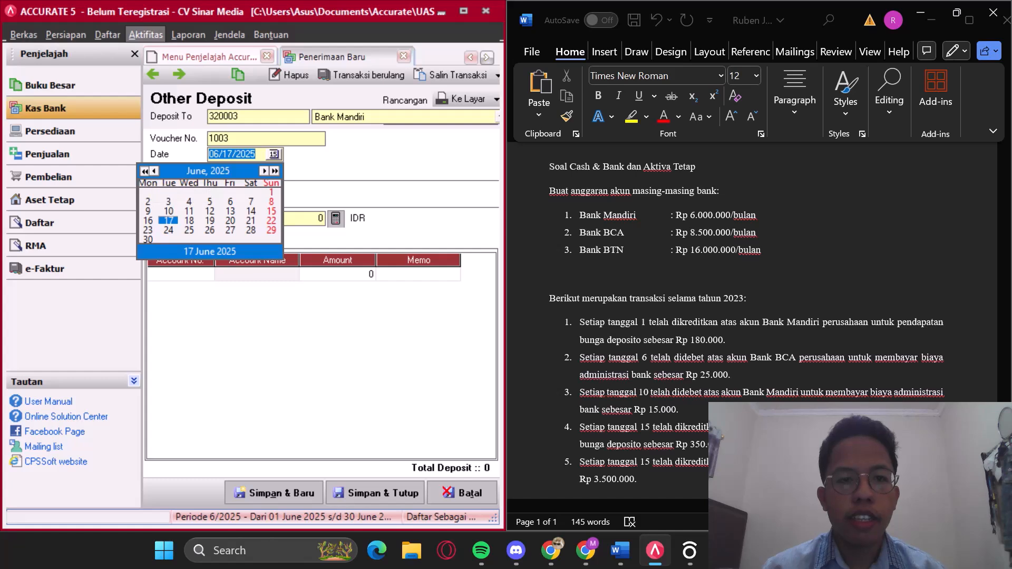
pyautogui.click(144, 170)
pyautogui.click(275, 171)
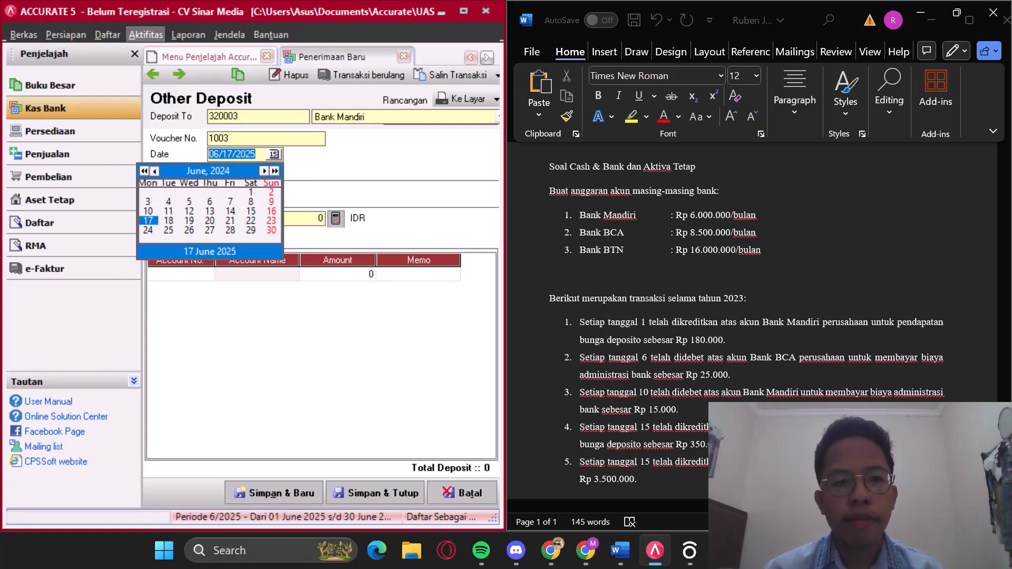
pyautogui.click(154, 171)
pyautogui.click(154, 171)
pyautogui.click(154, 171)
pyautogui.click(154, 171)
pyautogui.click(154, 171)
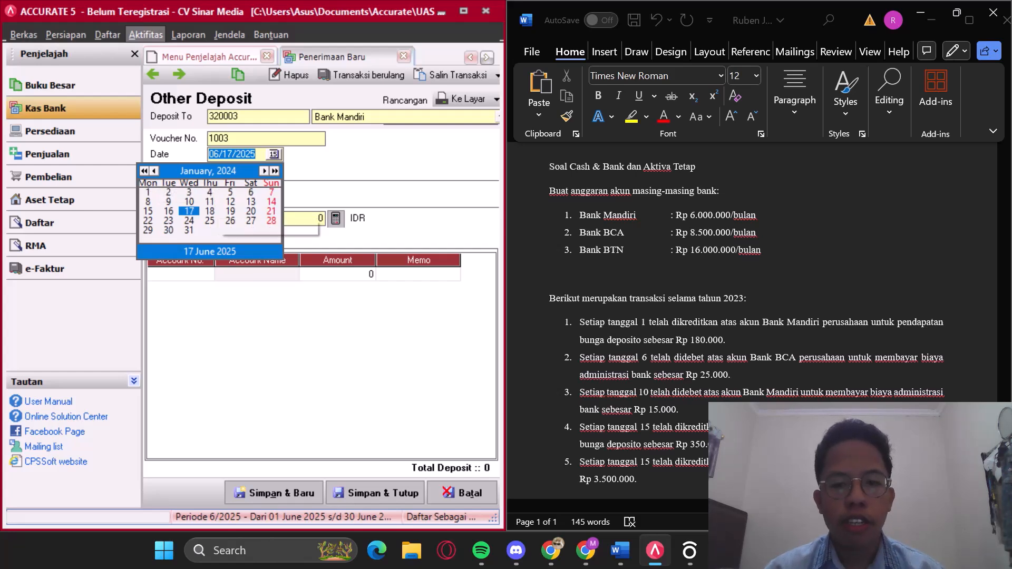
pyautogui.click(148, 211)
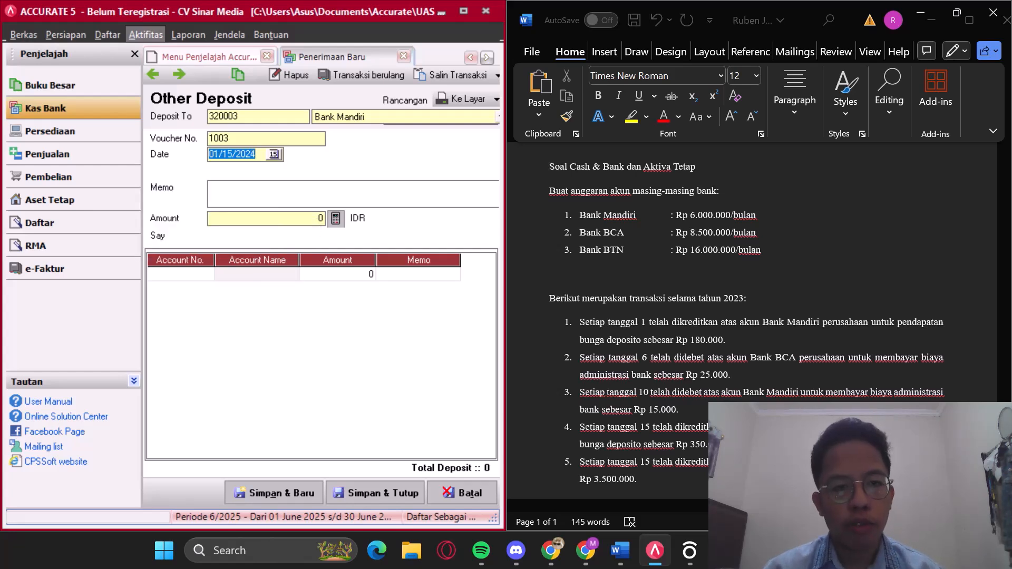
# Step: Enter the deposit memo "Pendapatan Sewa" and an amount of 3,500,000
pyautogui.click(237, 193)
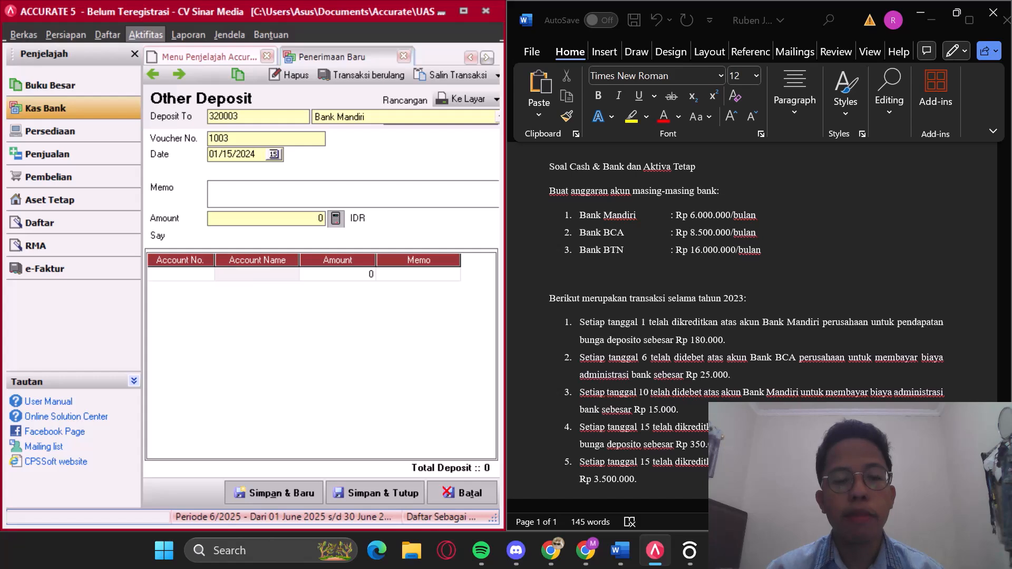
pyautogui.write('Pendapatan')
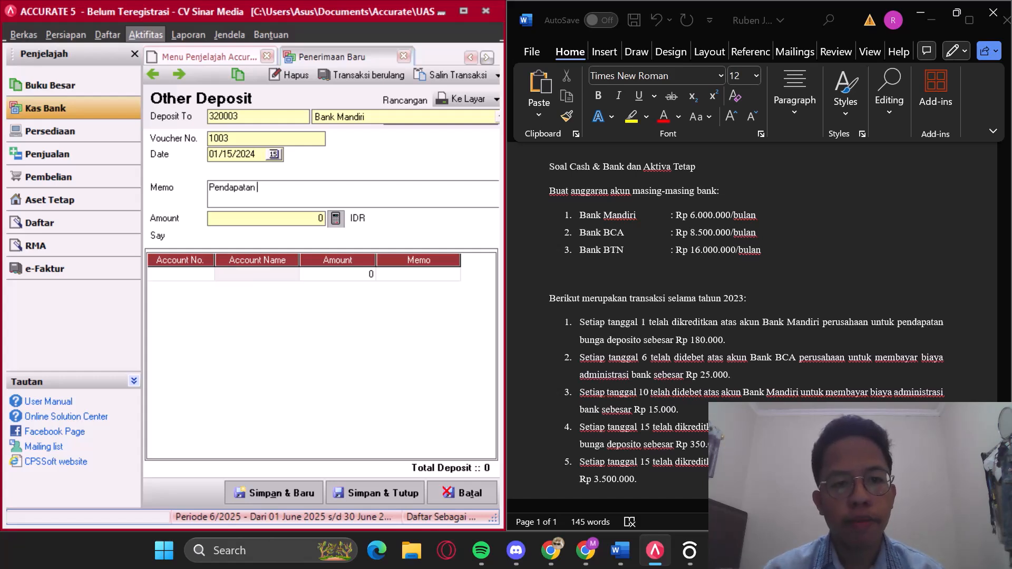
pyautogui.write(' Sewa')
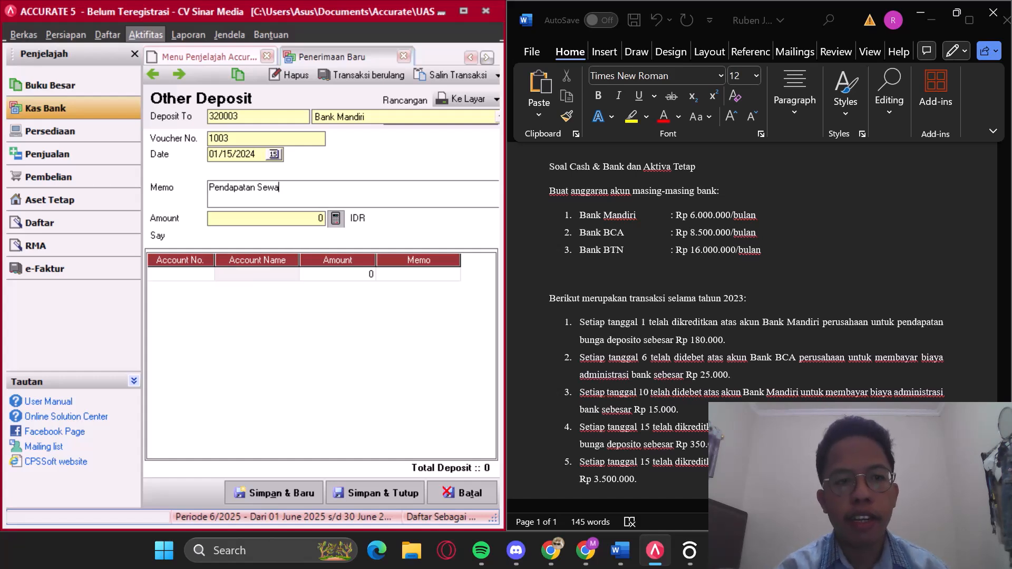
pyautogui.click(266, 219)
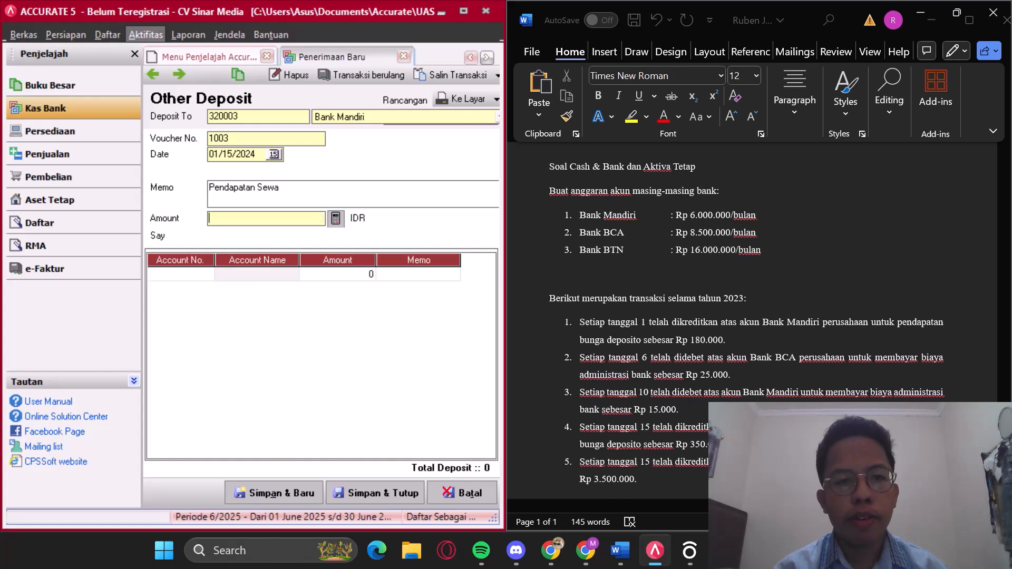
pyautogui.write('3500000')
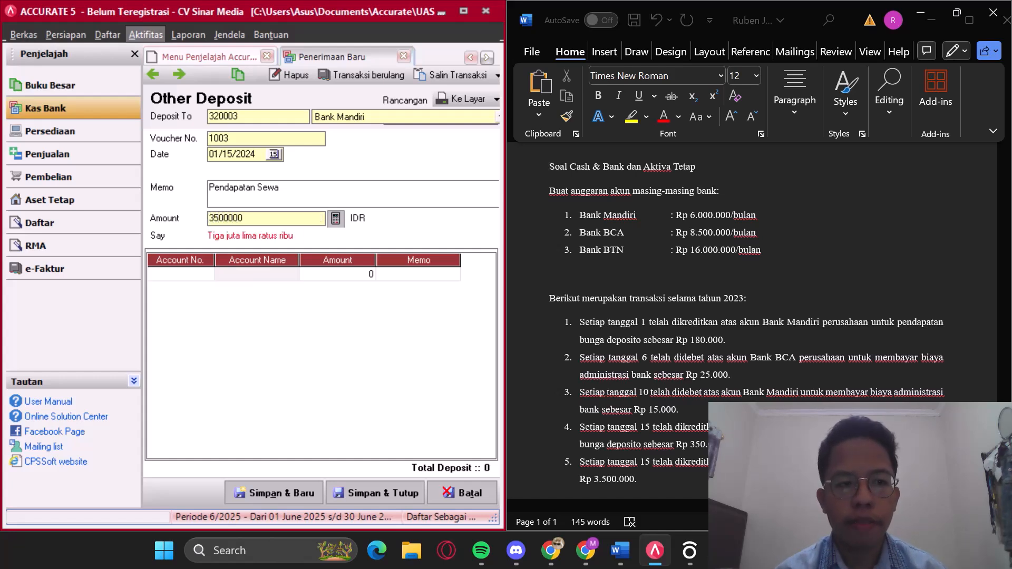
pyautogui.press('Tab')
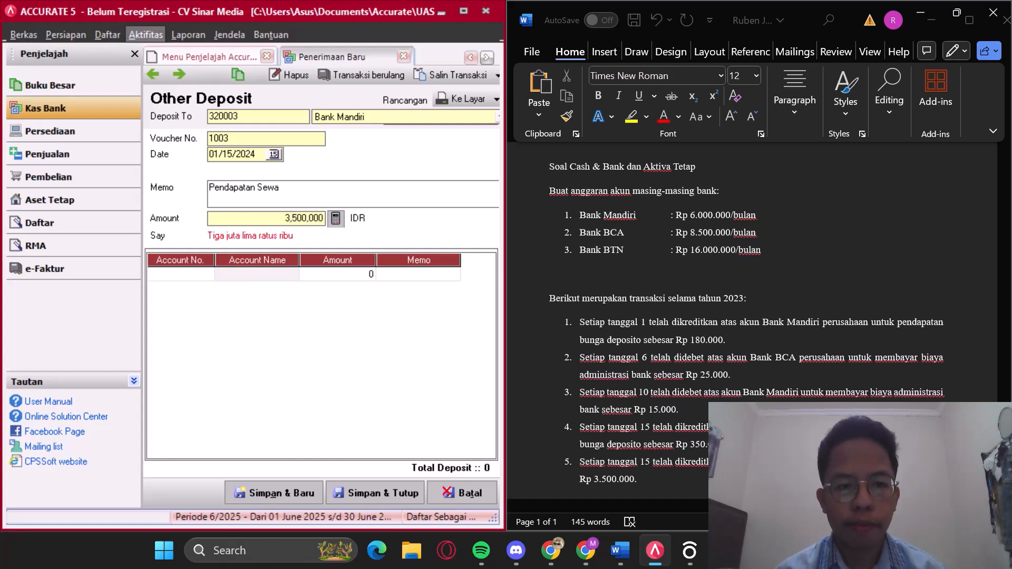
# Step: Add a detail line for the account Biaya Sewa Gedung with the memo "Pendapatan Sewa"
pyautogui.click(182, 274)
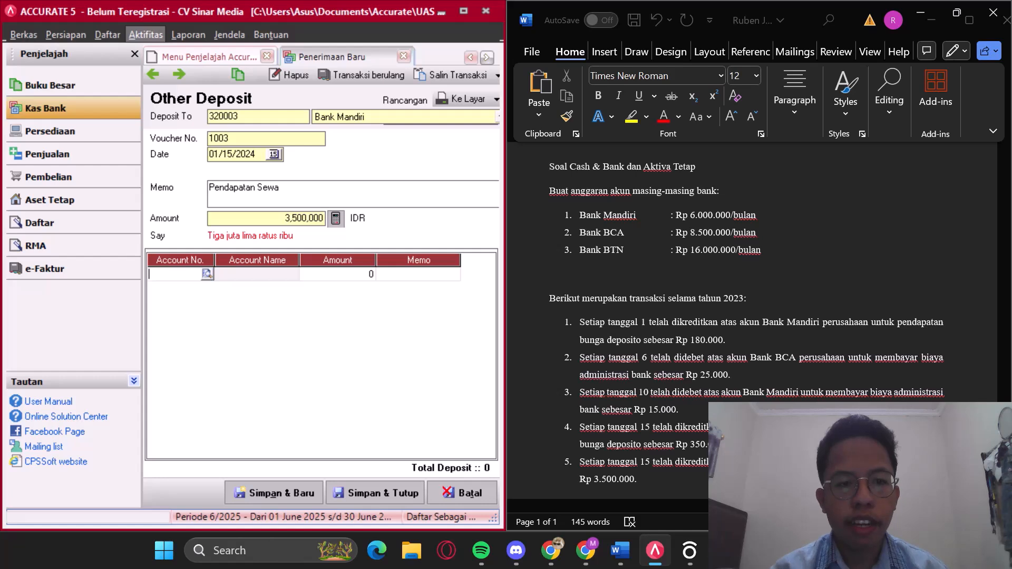
pyautogui.click(207, 274)
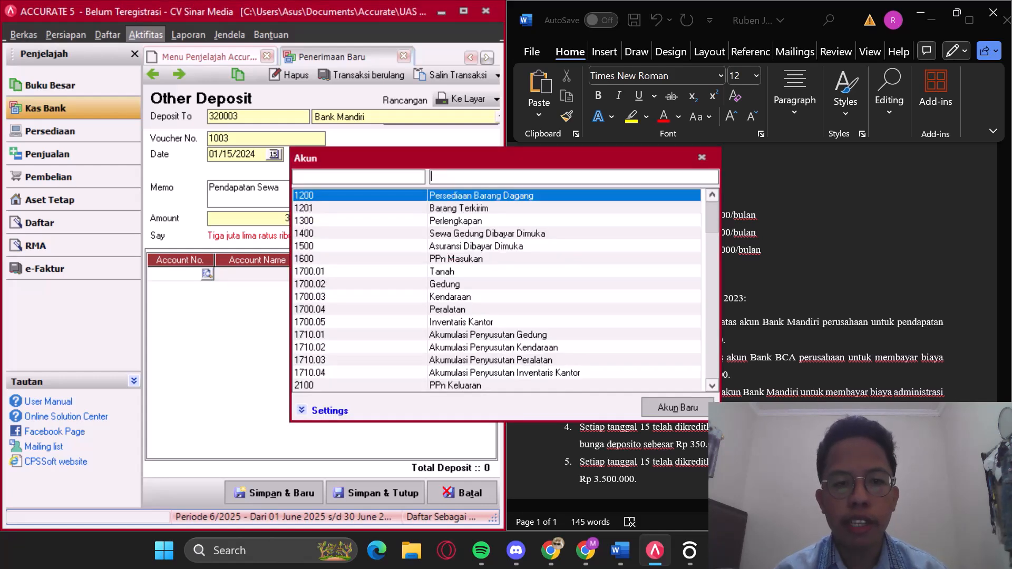
pyautogui.write('sewa')
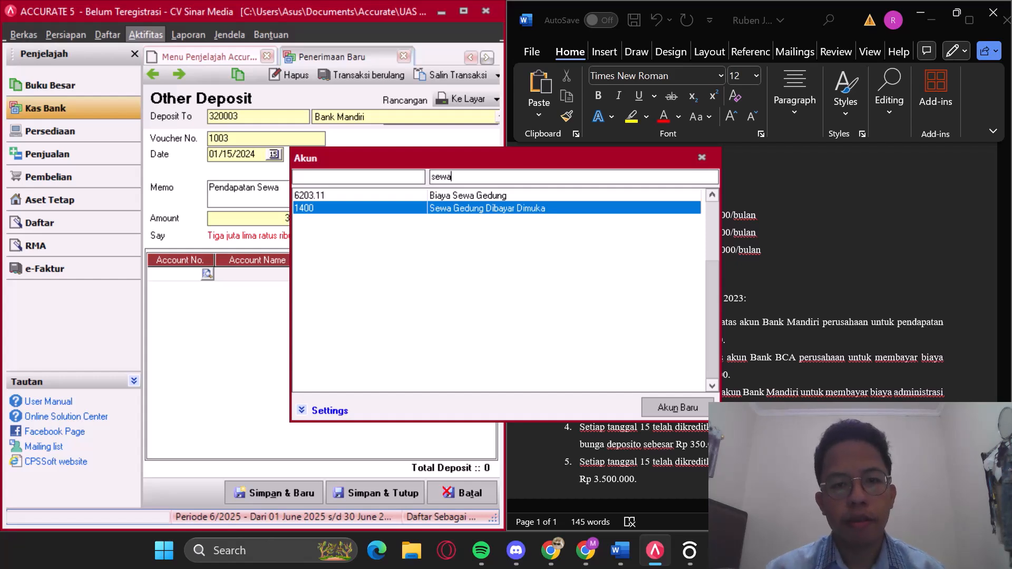
pyautogui.press('Up')
pyautogui.press('Return')
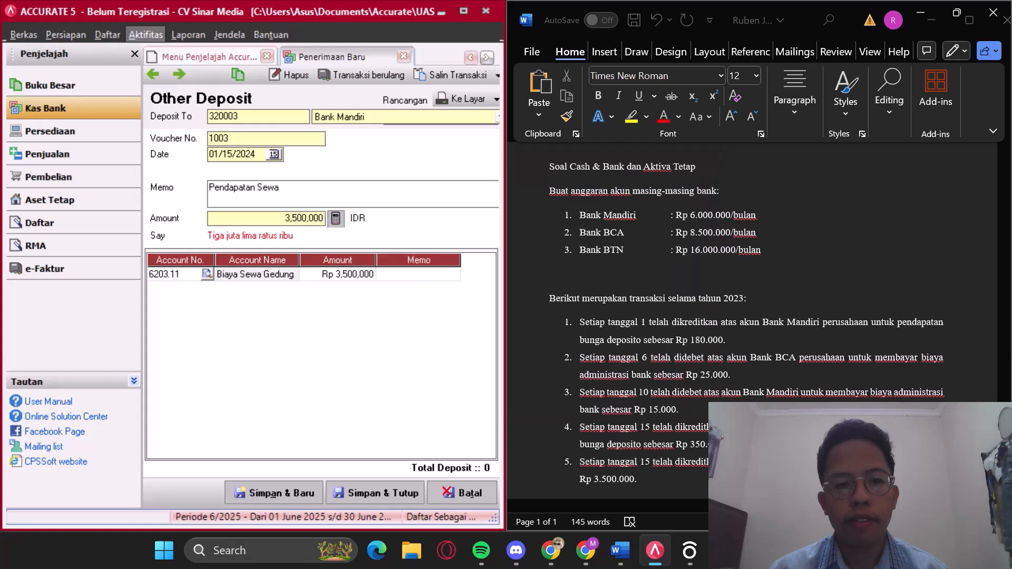
pyautogui.click(419, 275)
pyautogui.write('Pe')
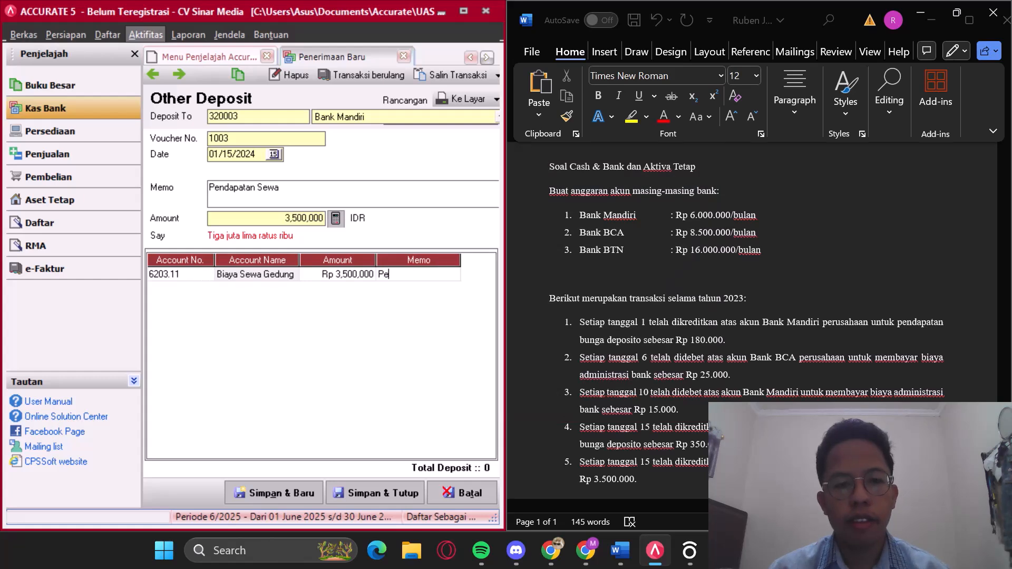
pyautogui.write('ndapatan Sewa')
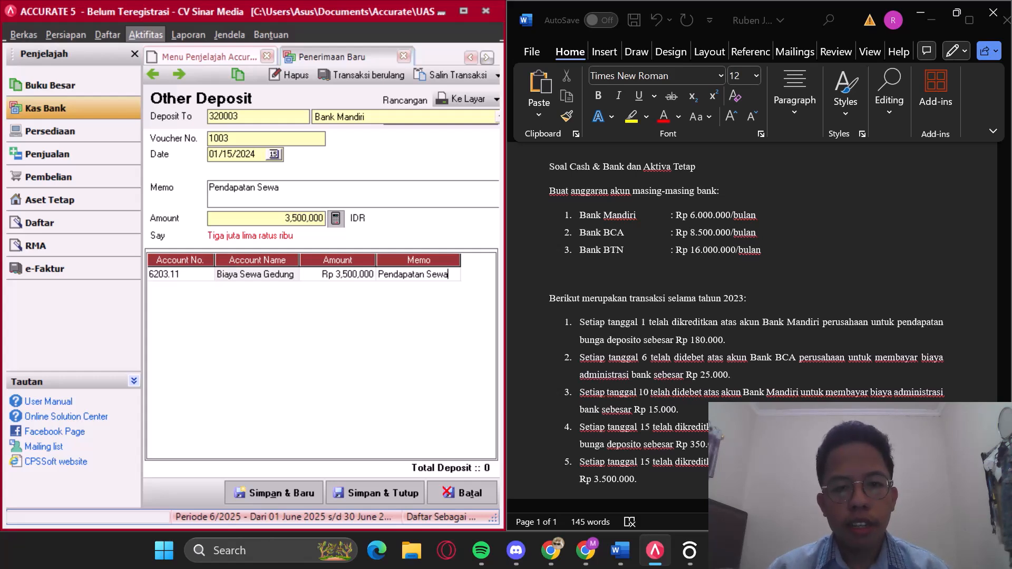
# Step: Change the detail line's account to Pendapatan Lain-Lain
pyautogui.click(258, 274)
pyautogui.click(258, 274)
pyautogui.press('BackSpace')
pyautogui.doubleClick(279, 275)
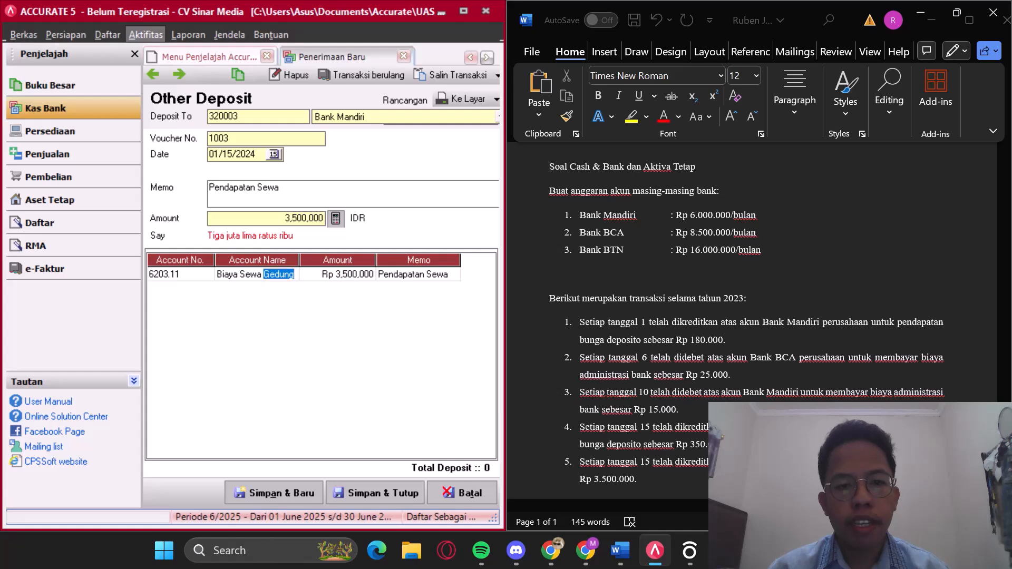
pyautogui.click(182, 275)
pyautogui.click(207, 274)
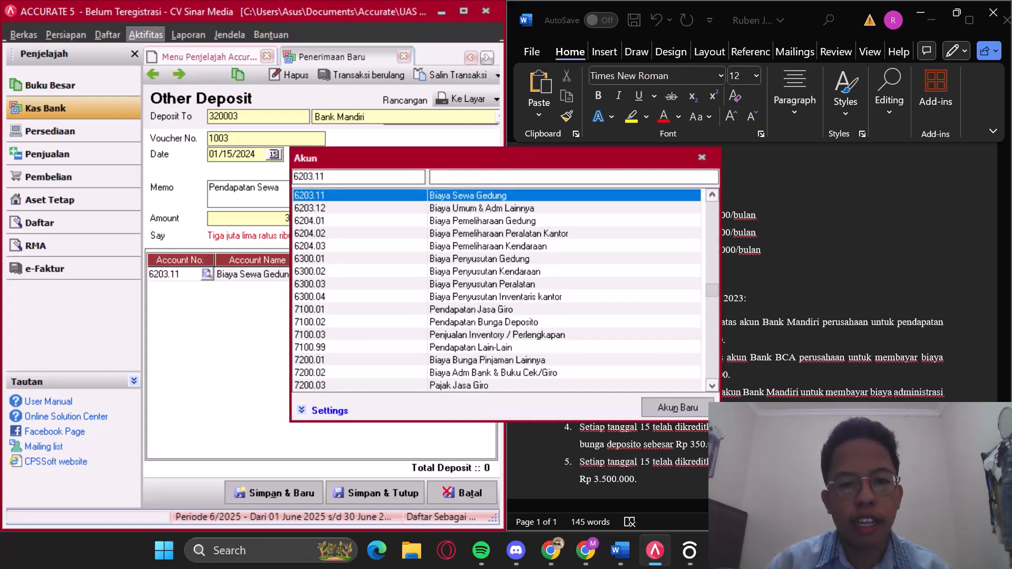
pyautogui.click(475, 177)
pyautogui.write('lain')
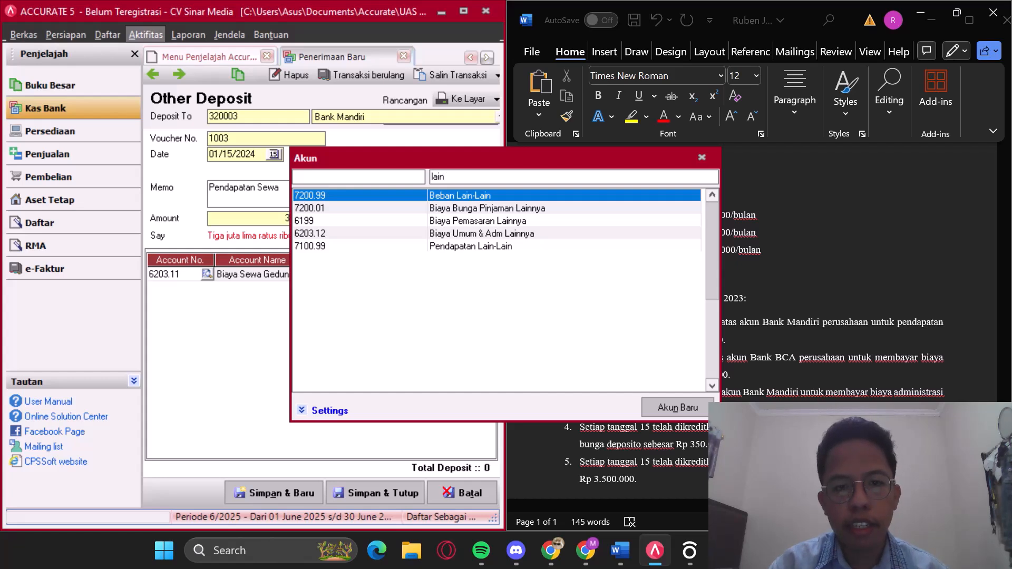
pyautogui.doubleClick(470, 247)
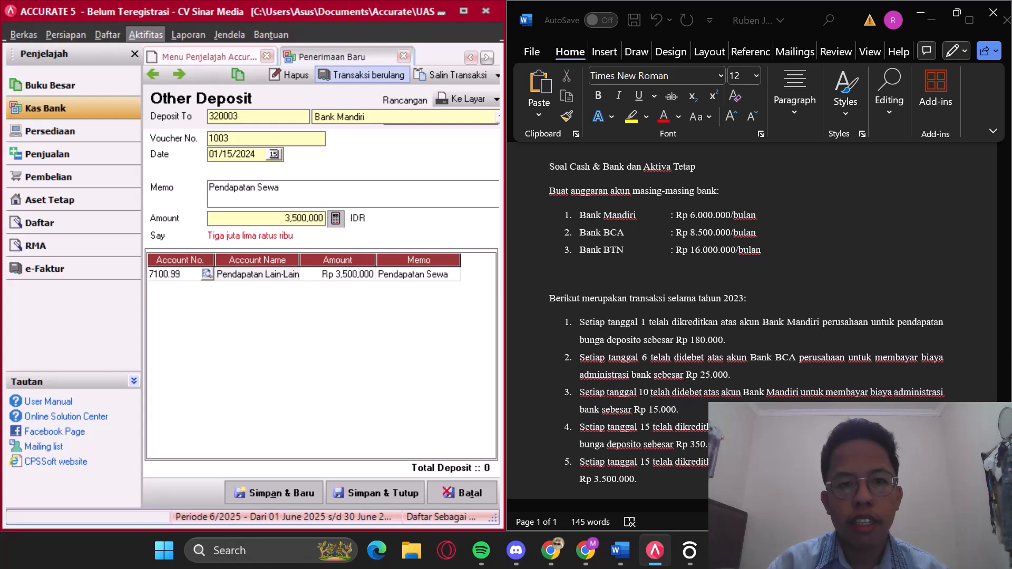
# Step: Make the rent income deposit a recurring transaction with 12 monthly occurrences
pyautogui.click(363, 75)
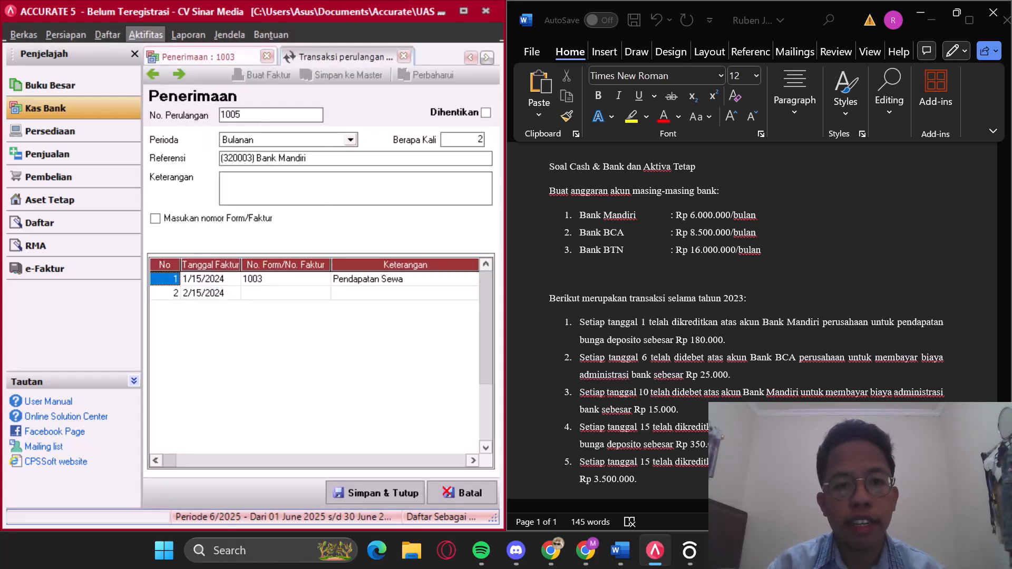
pyautogui.click(462, 139)
pyautogui.press('BackSpace')
pyautogui.write('12')
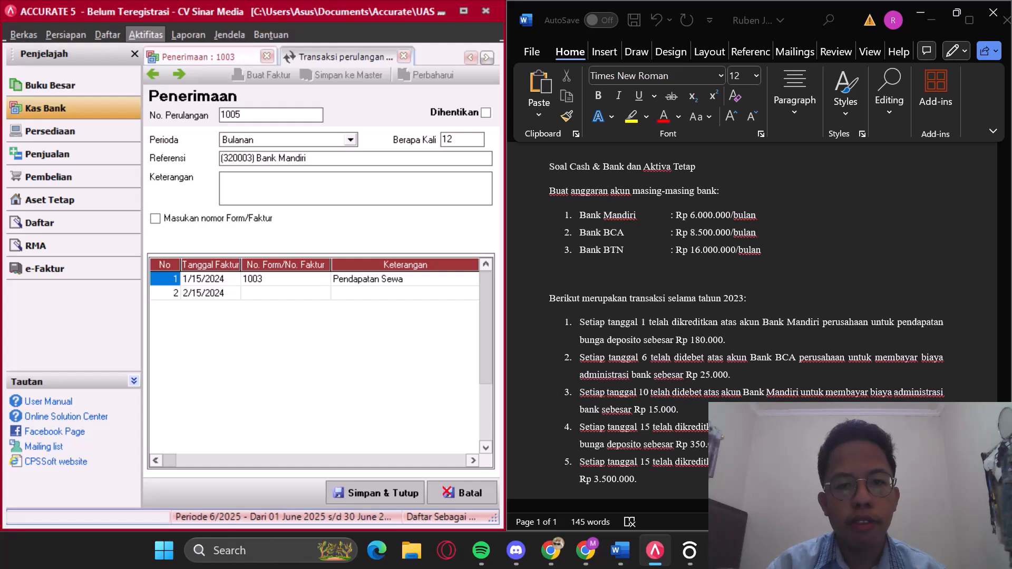
pyautogui.press('Tab')
pyautogui.press('Tab')
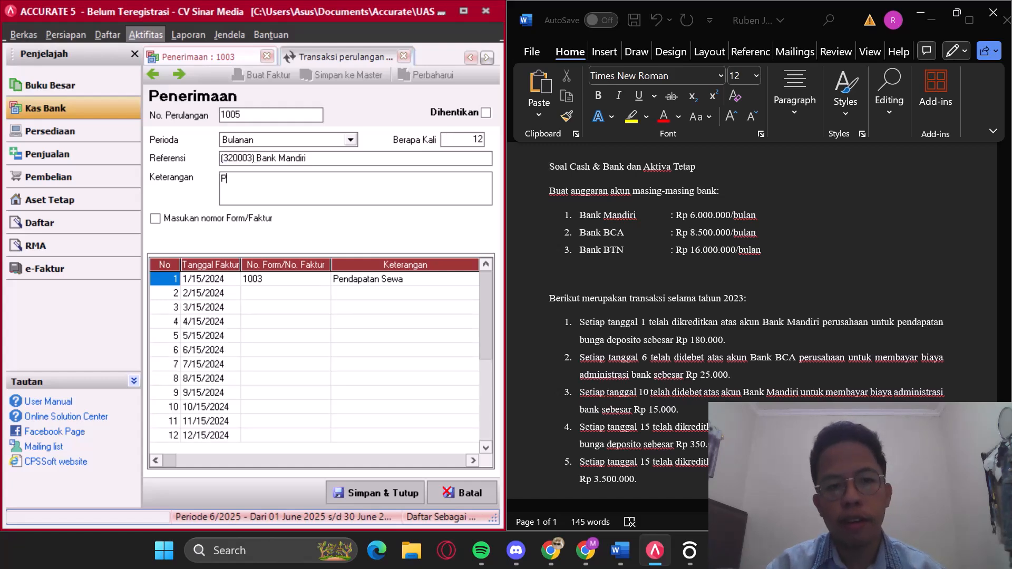
# Step: Describe the deposit's recurrence as "Pendapatan Sewa"
pyautogui.write('Pendapat')
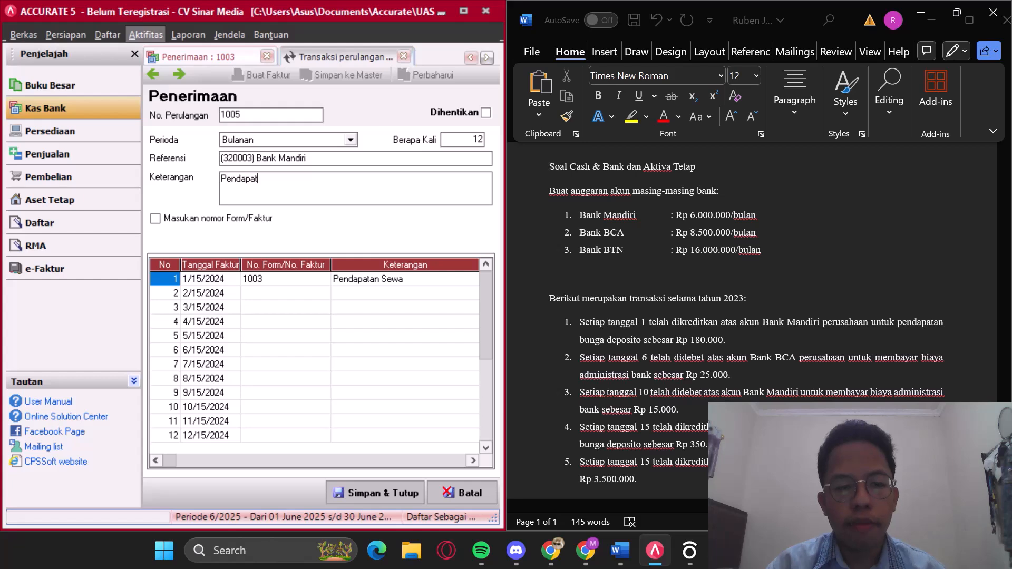
pyautogui.write('an Sewa Bank')
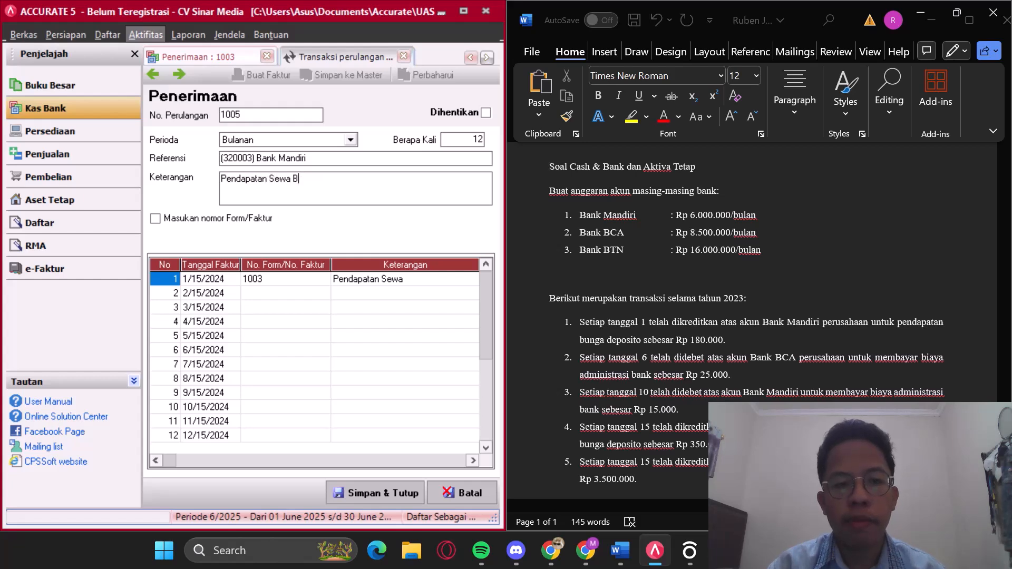
pyautogui.press('BackSpace')
pyautogui.press('BackSpace')
pyautogui.press('BackSpace')
pyautogui.press('BackSpace')
pyautogui.press('BackSpace')
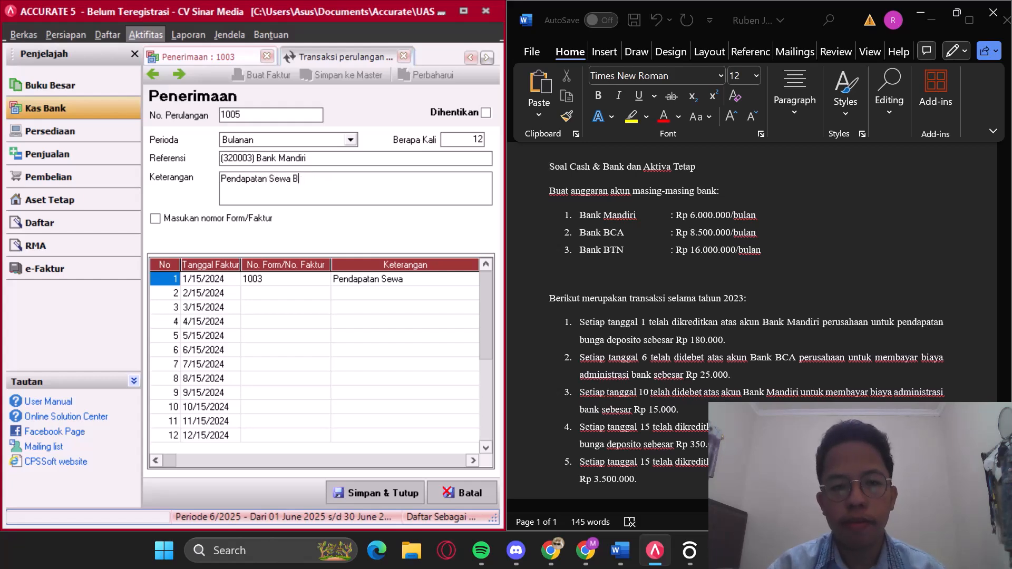
# Step: Turn on form numbering for the recurring rent deposit, starting from 1003, and save and close both the recurrence and the deposit
pyautogui.press('Tab')
pyautogui.press('space')
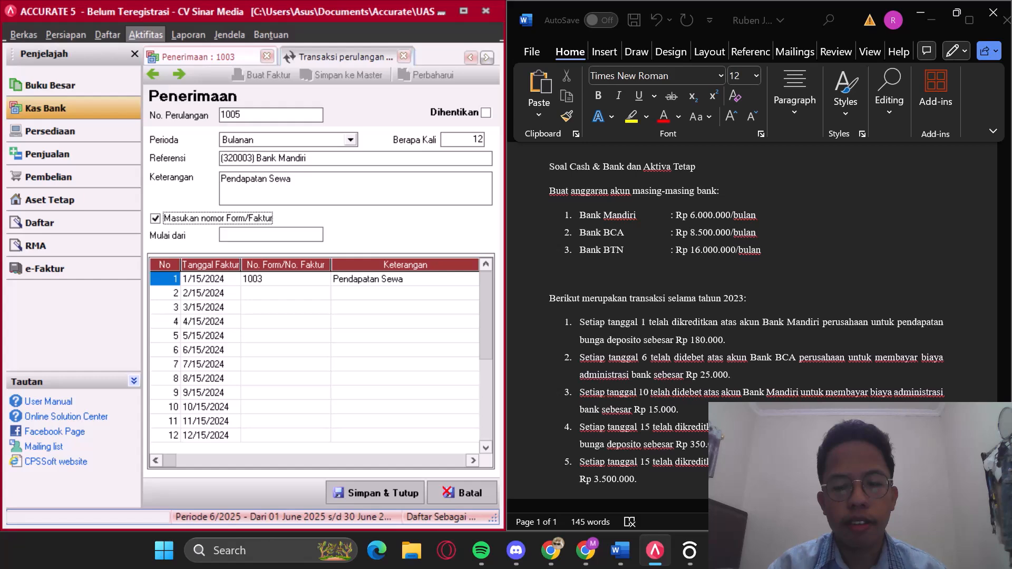
pyautogui.press('Tab')
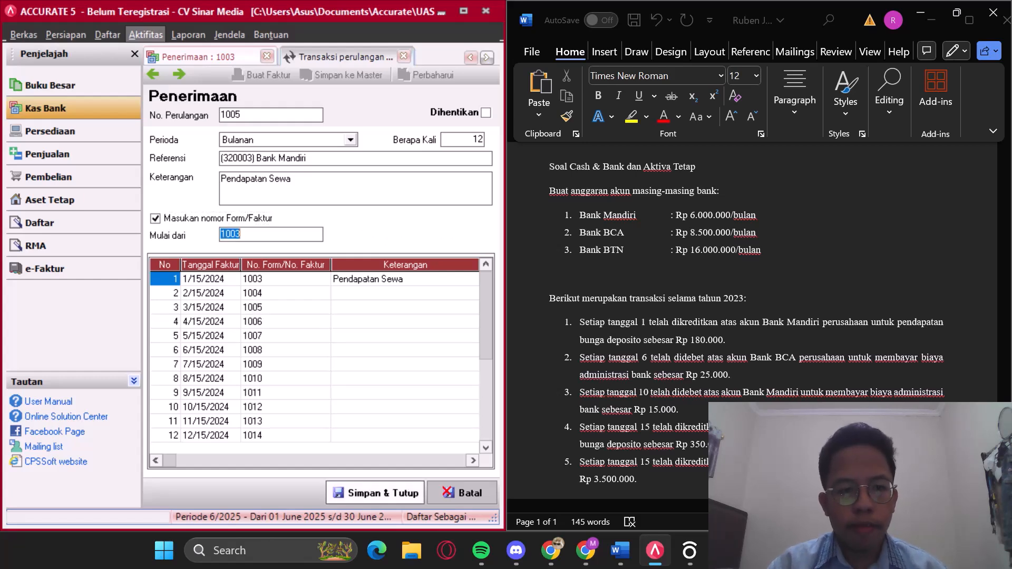
pyautogui.click(375, 493)
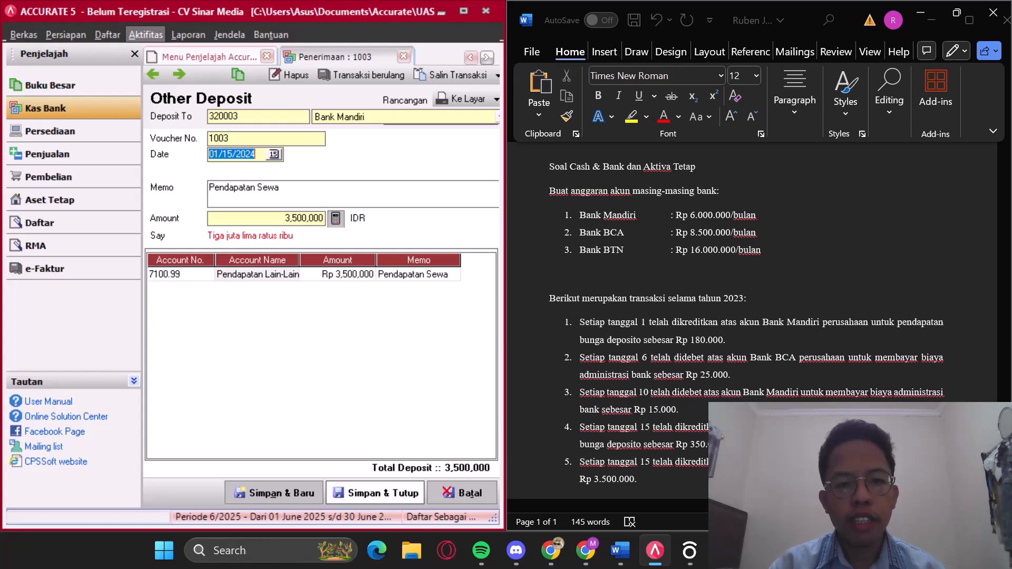
pyautogui.click(375, 493)
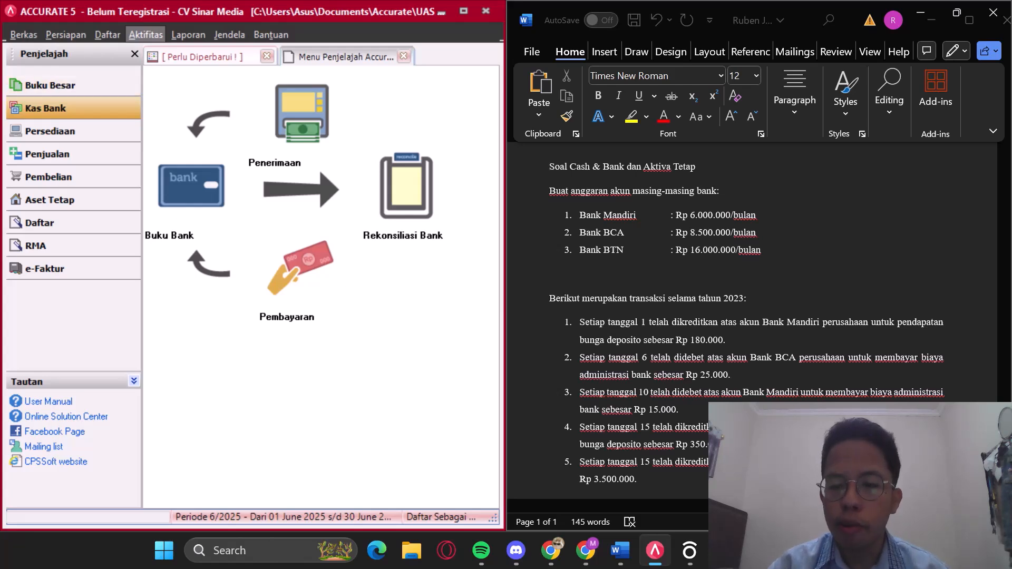
# Step: Open the bank book (Buku Bank) from the cash and bank lists and maximize the accounting window
pyautogui.click(108, 35)
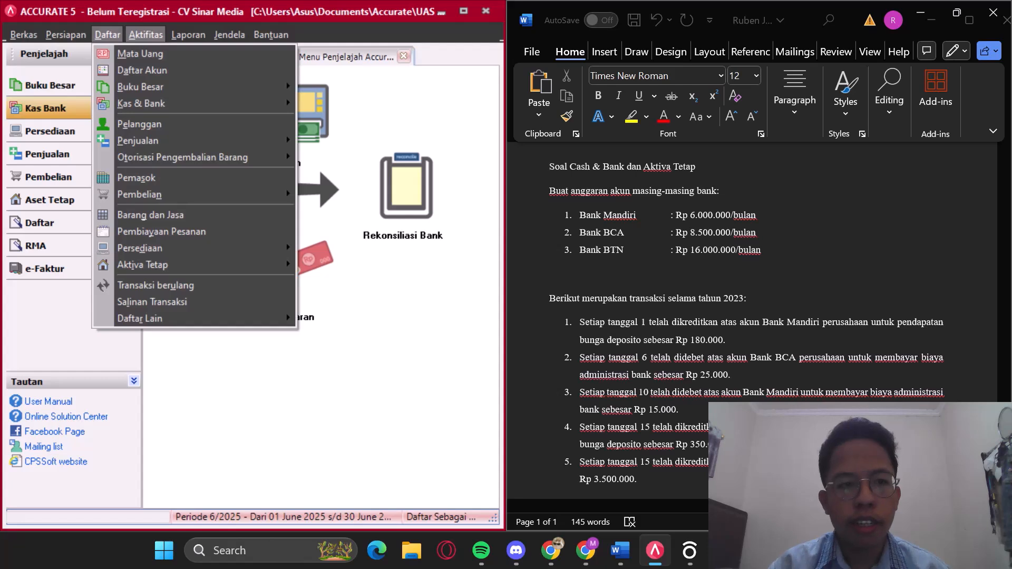
pyautogui.moveTo(142, 104)
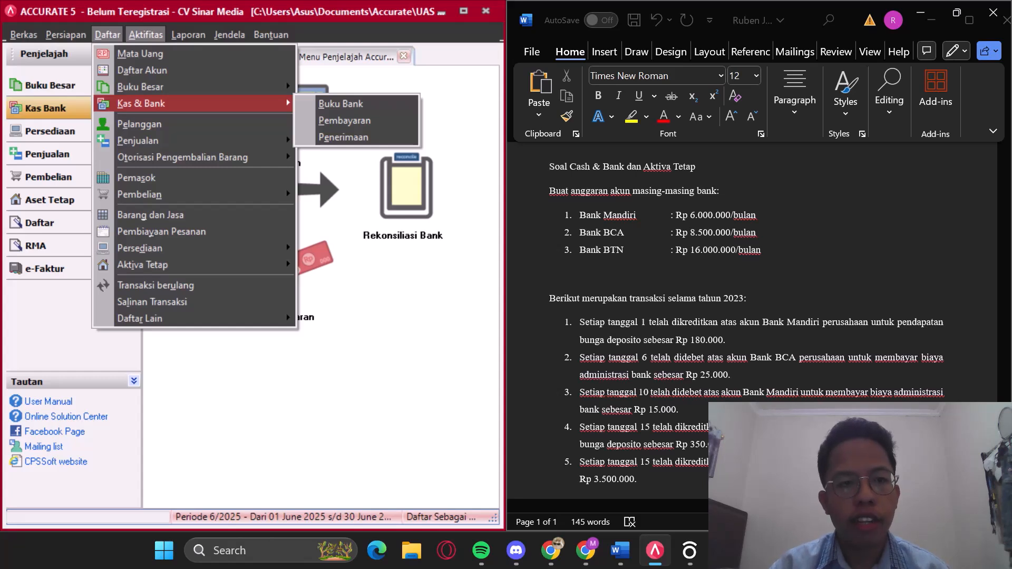
pyautogui.press('Return')
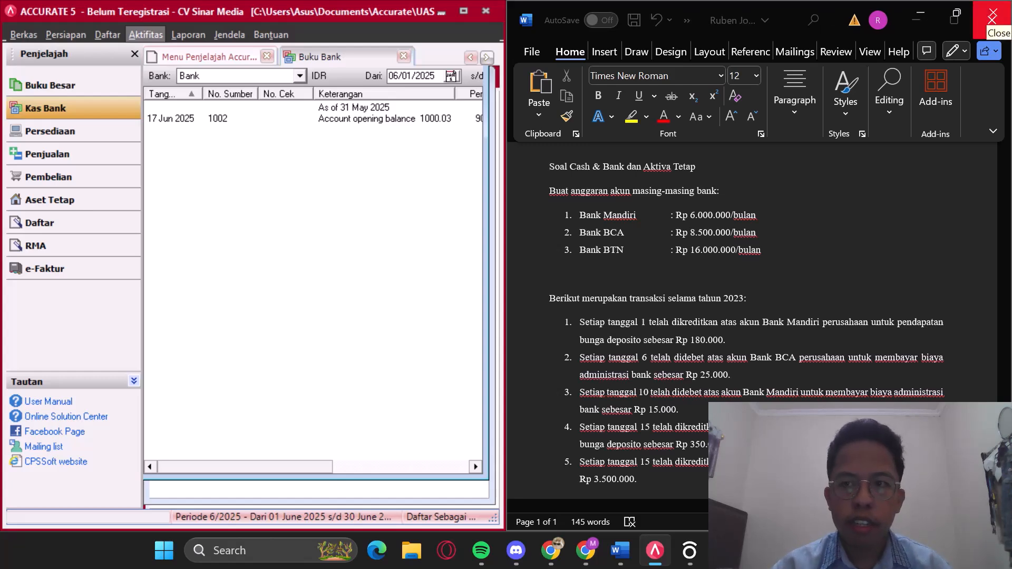
pyautogui.click(993, 15)
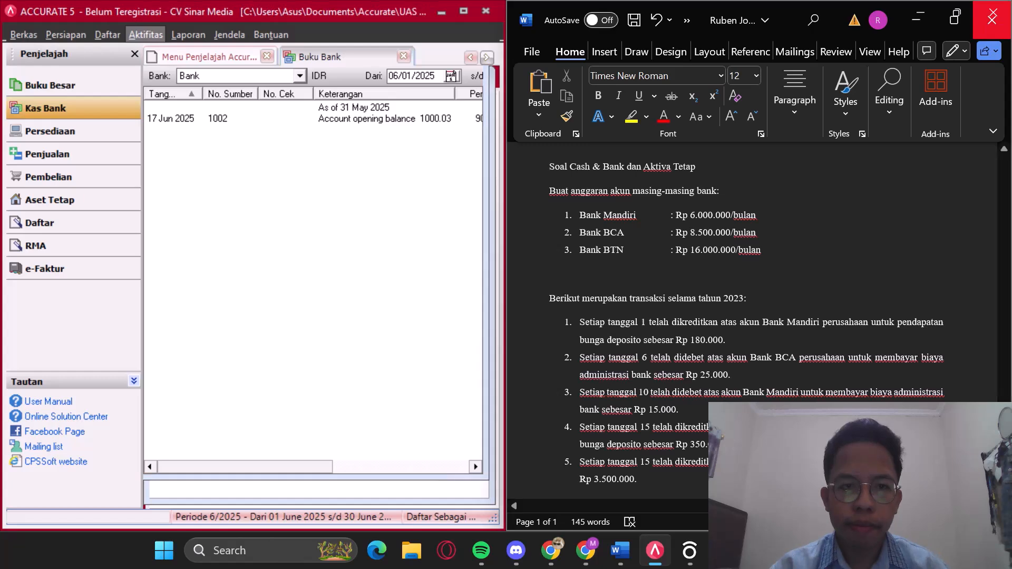
pyautogui.click(463, 10)
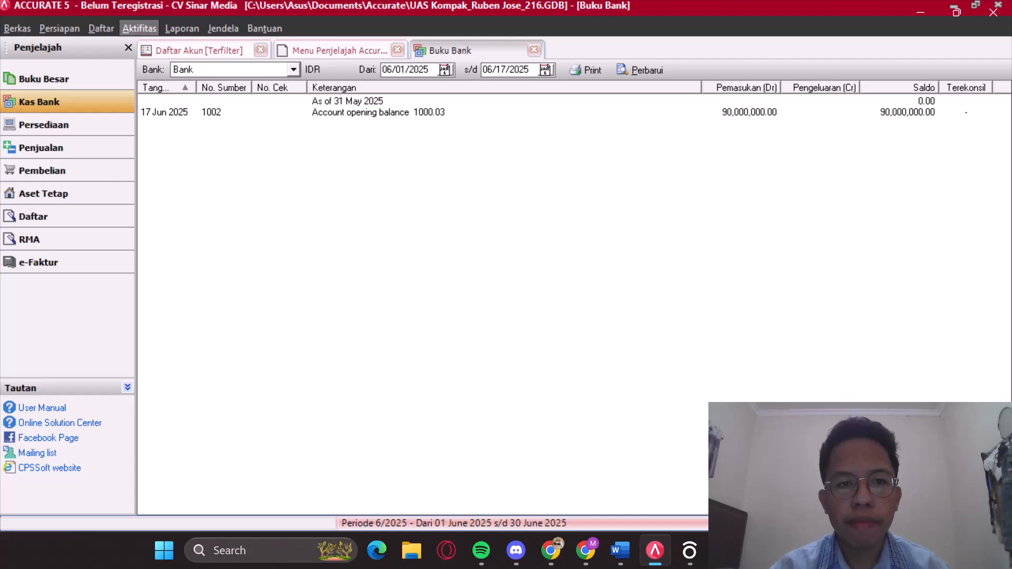
# Step: Open the list of cash and bank payments (Pembayaran)
pyautogui.click(101, 28)
pyautogui.moveTo(139, 28)
pyautogui.moveTo(169, 64)
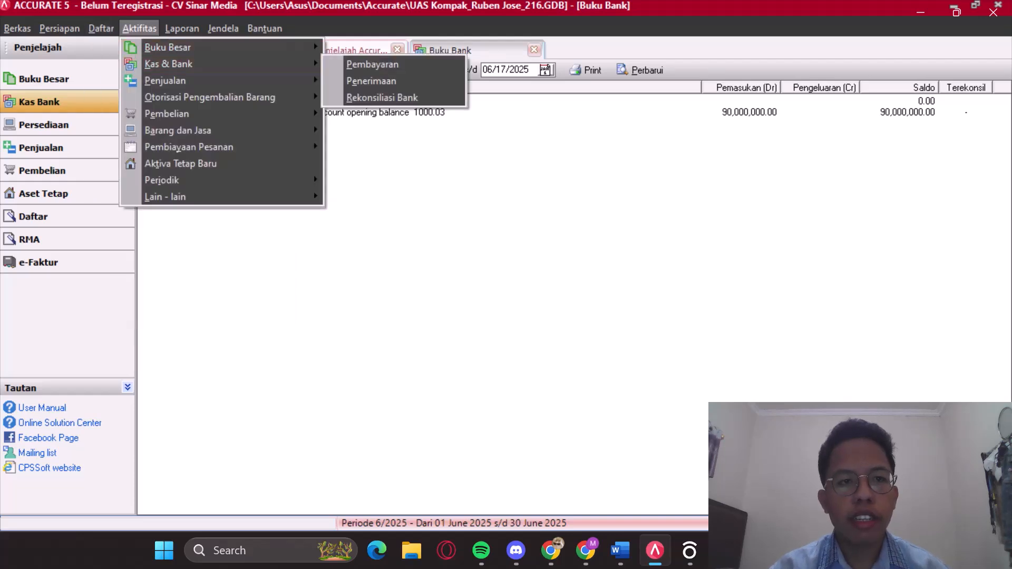
pyautogui.moveTo(100, 28)
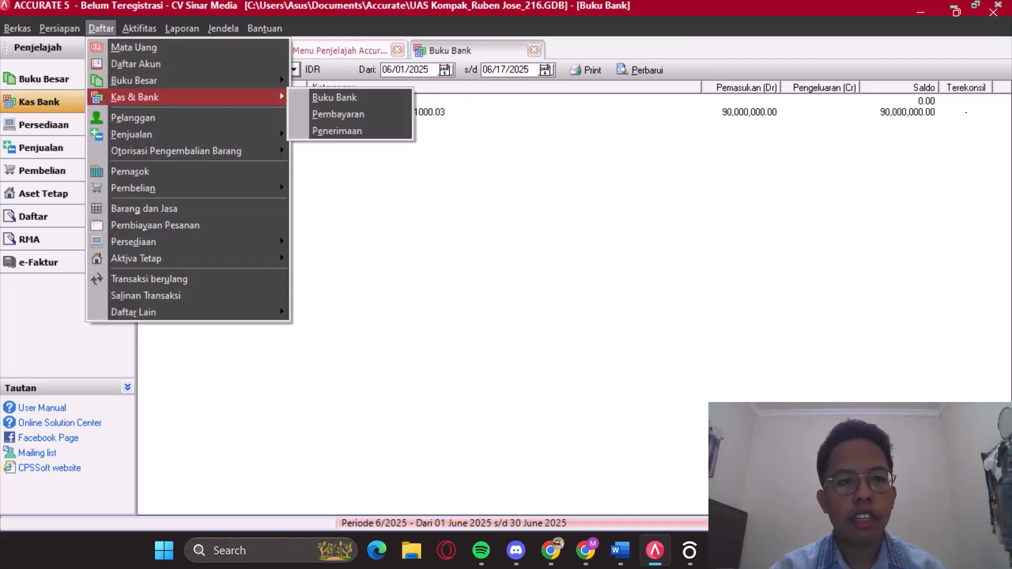
pyautogui.click(338, 114)
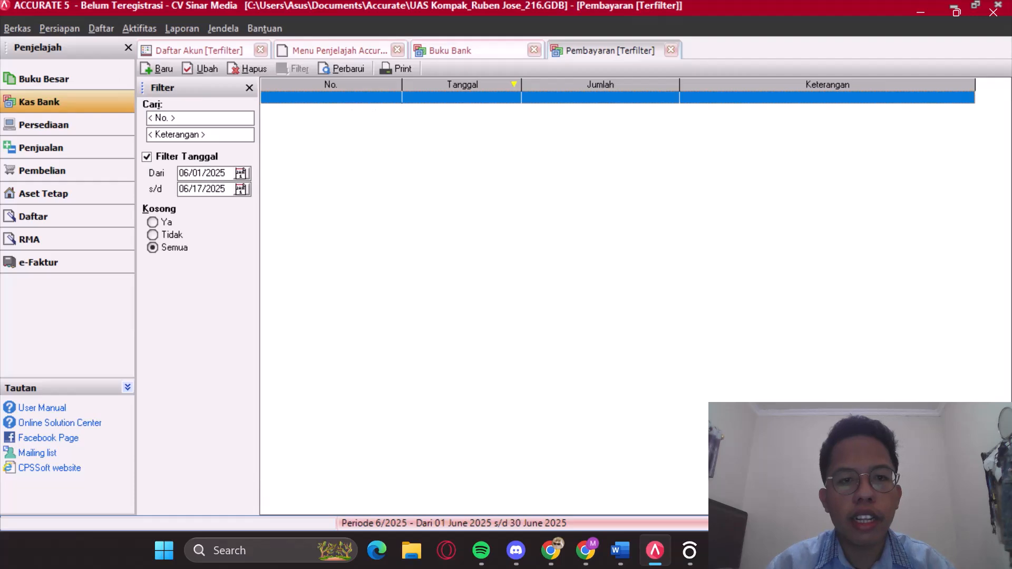
pyautogui.click(343, 69)
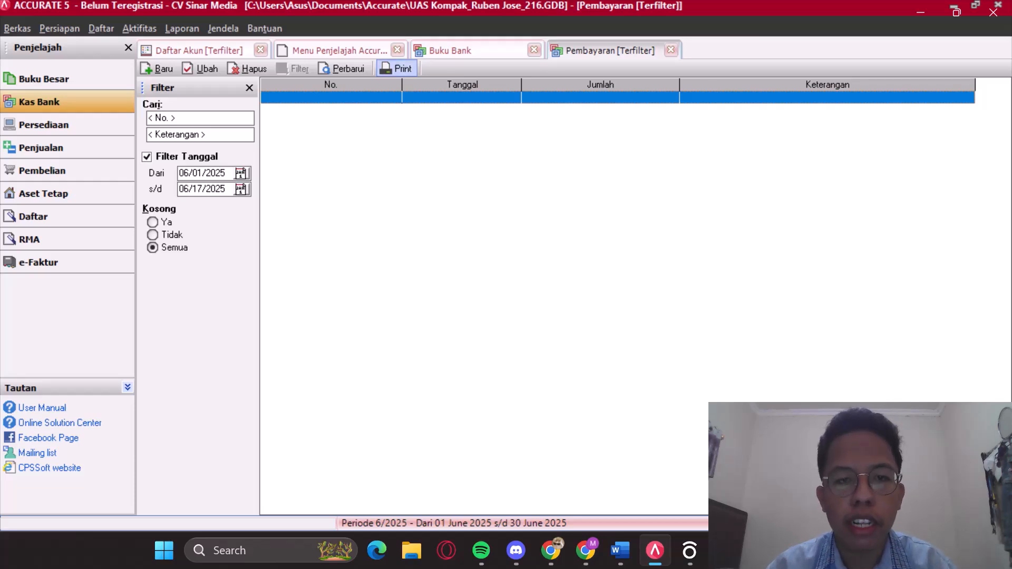
pyautogui.click(396, 69)
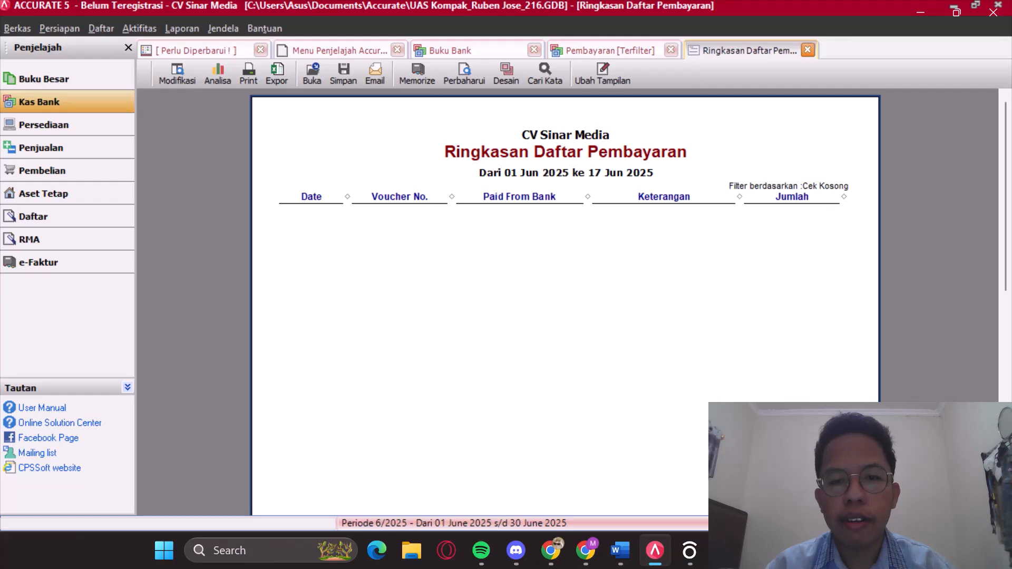
pyautogui.click(808, 50)
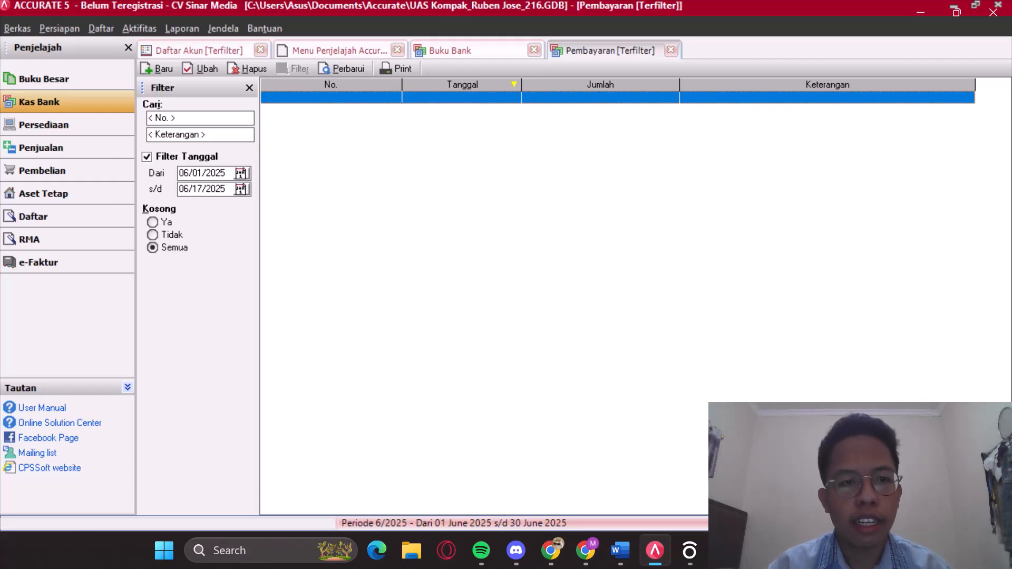
# Step: Set the payments list's filter start date to 06/30/2023 and generate the payment summary report
pyautogui.click(241, 173)
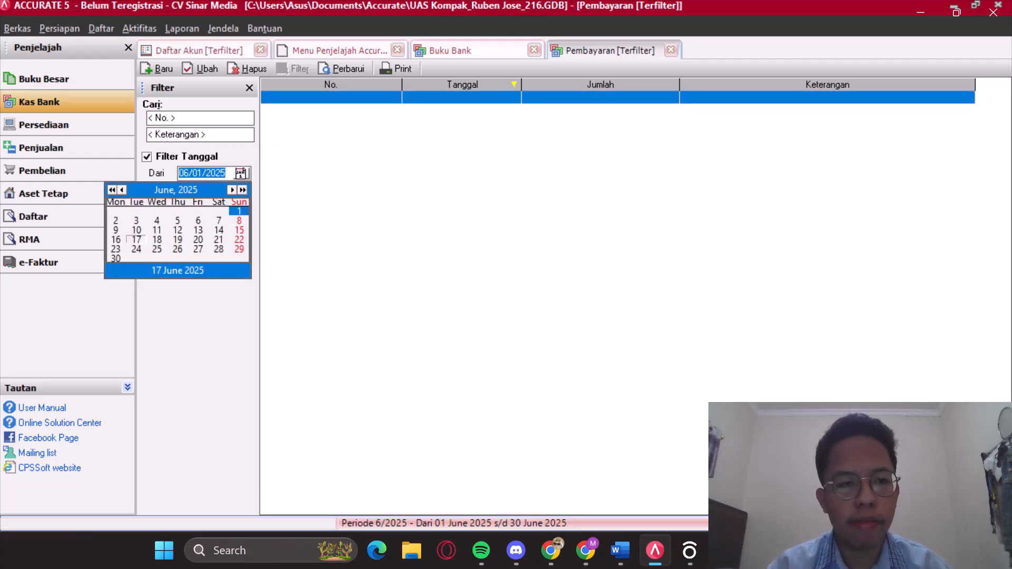
pyautogui.click(112, 190)
pyautogui.click(113, 190)
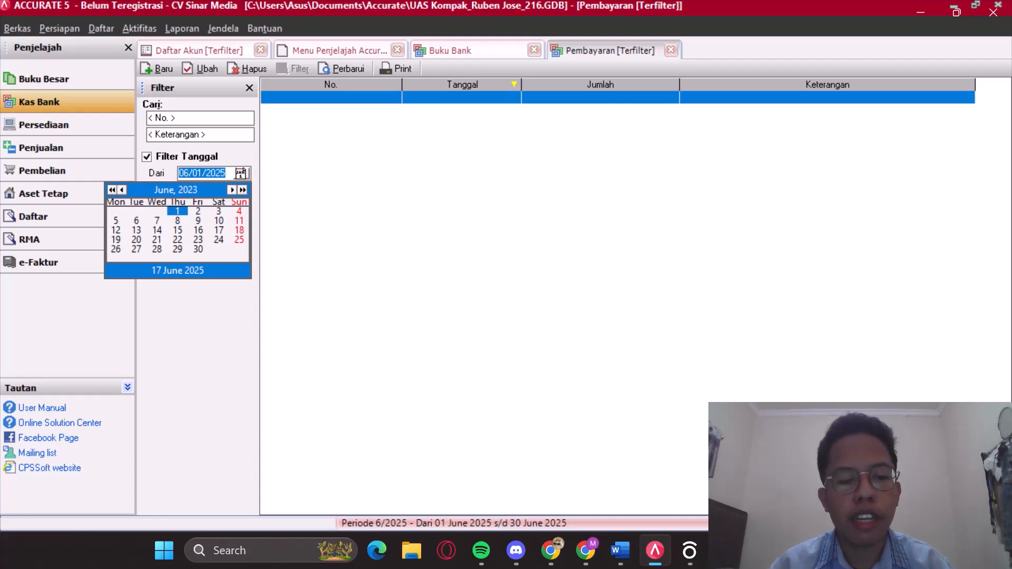
pyautogui.doubleClick(199, 249)
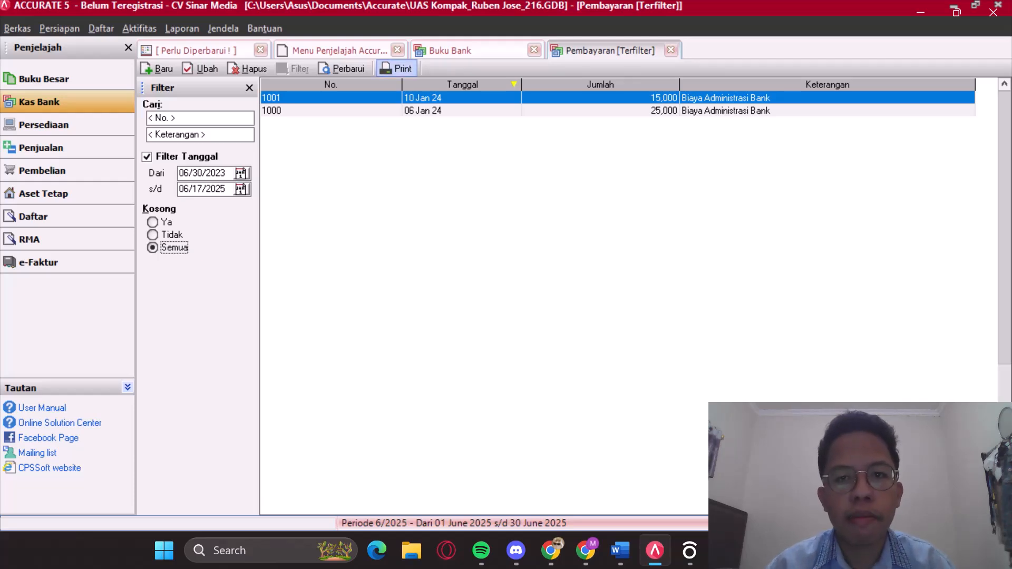
pyautogui.click(396, 68)
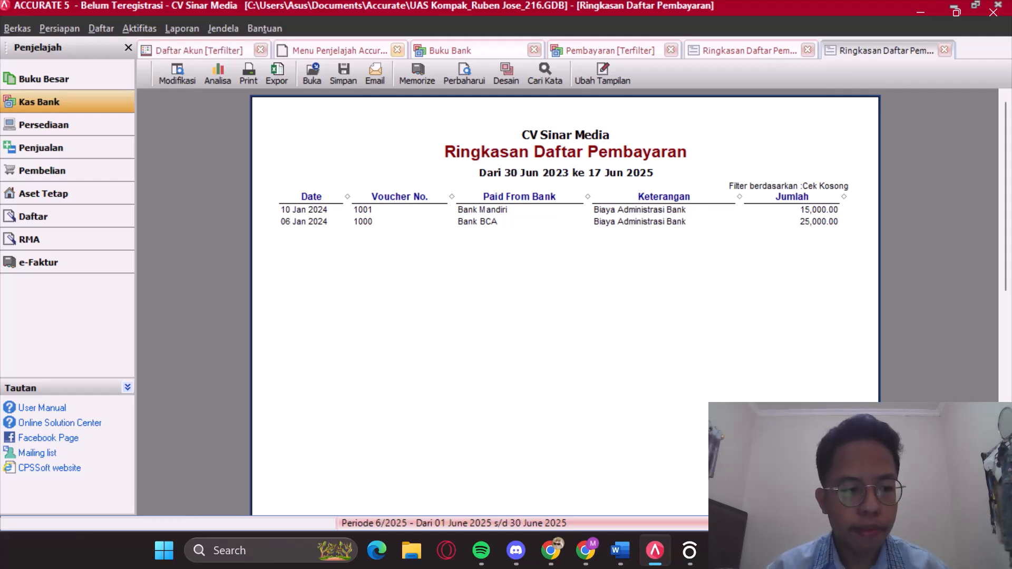
pyautogui.click(779, 50)
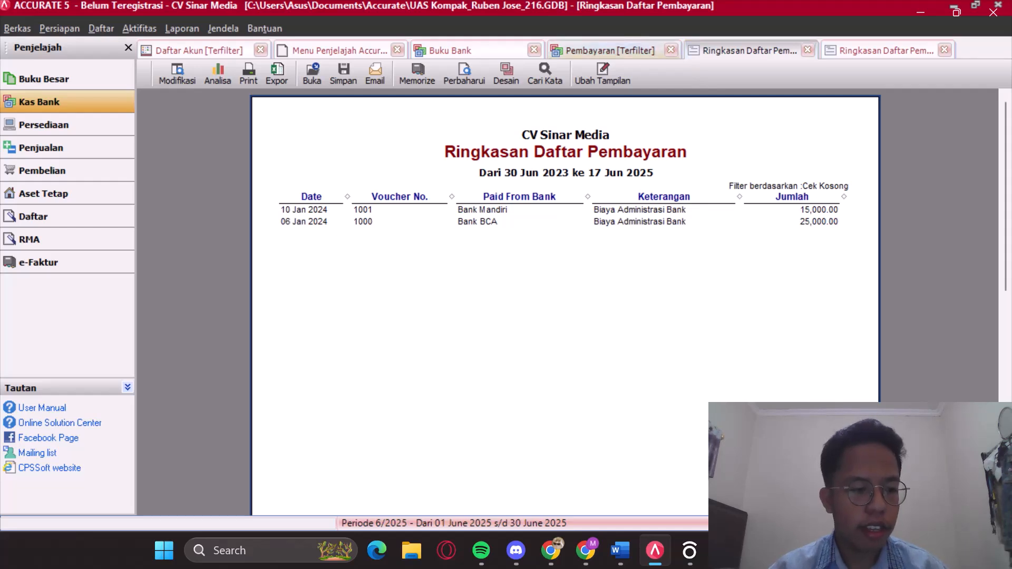
pyautogui.click(610, 51)
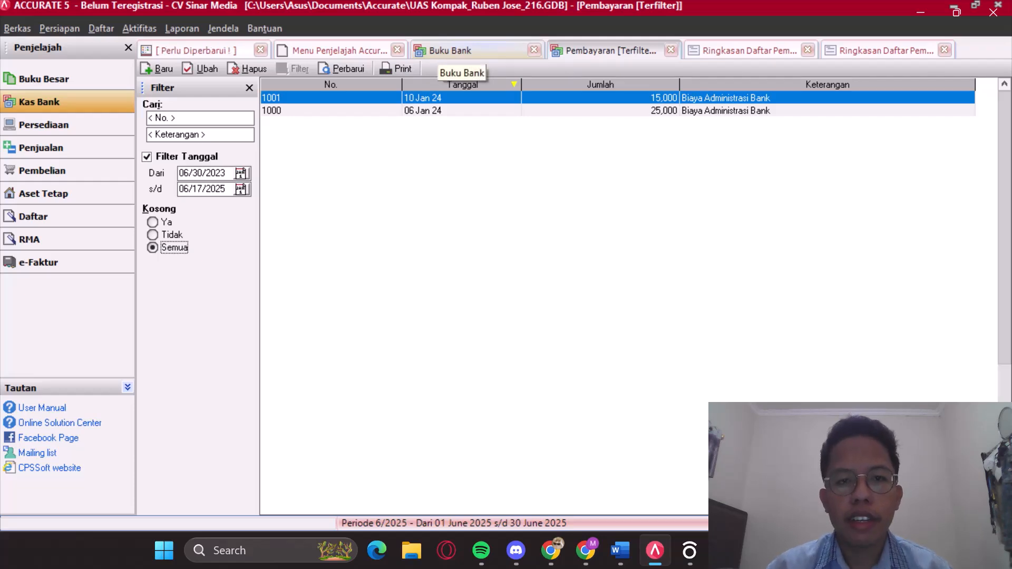
# Step: Open the list of cash and bank receipts (Penerimaan)
pyautogui.click(446, 50)
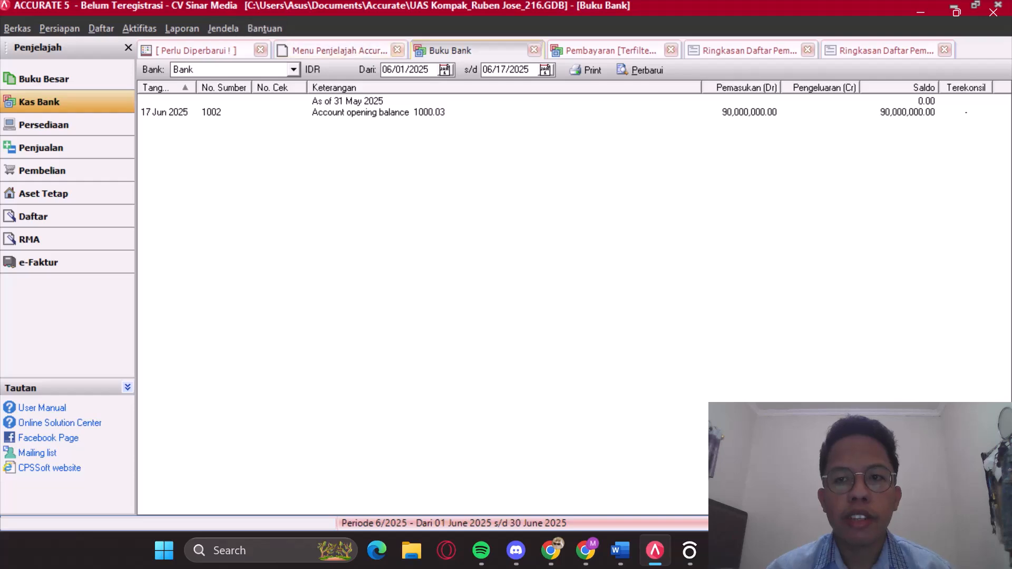
pyautogui.click(101, 28)
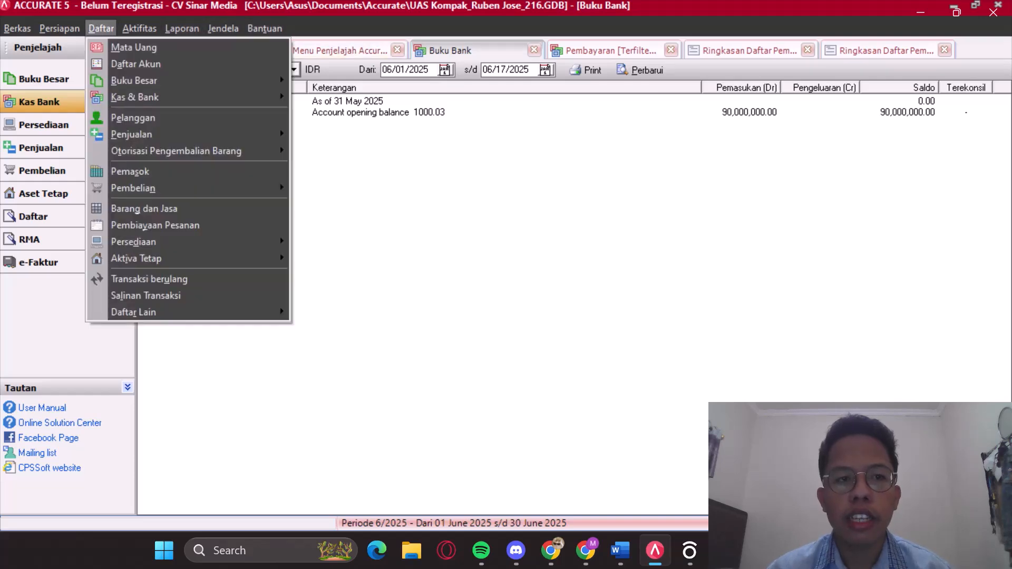
pyautogui.moveTo(59, 28)
pyautogui.press('Right')
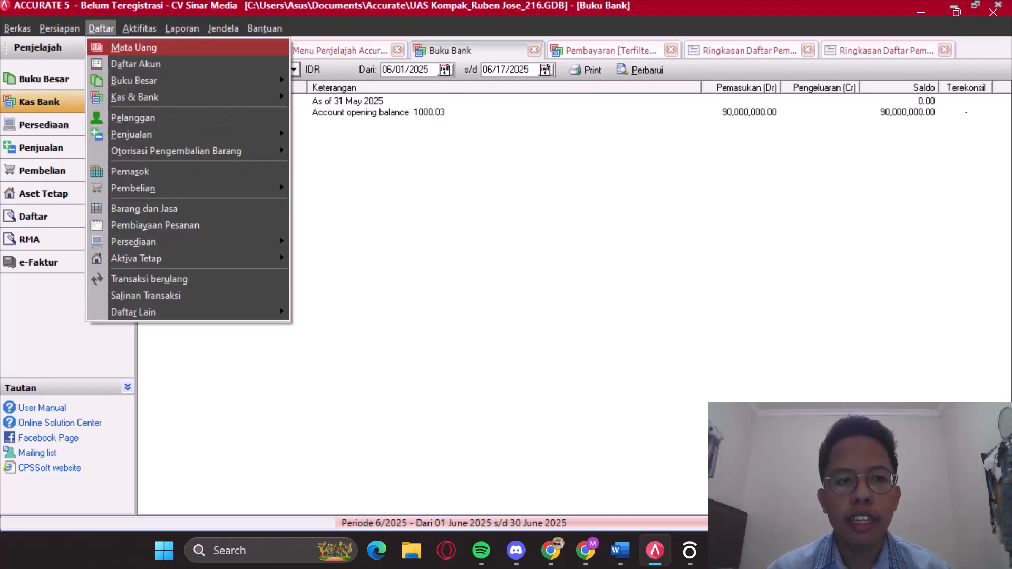
pyautogui.moveTo(135, 98)
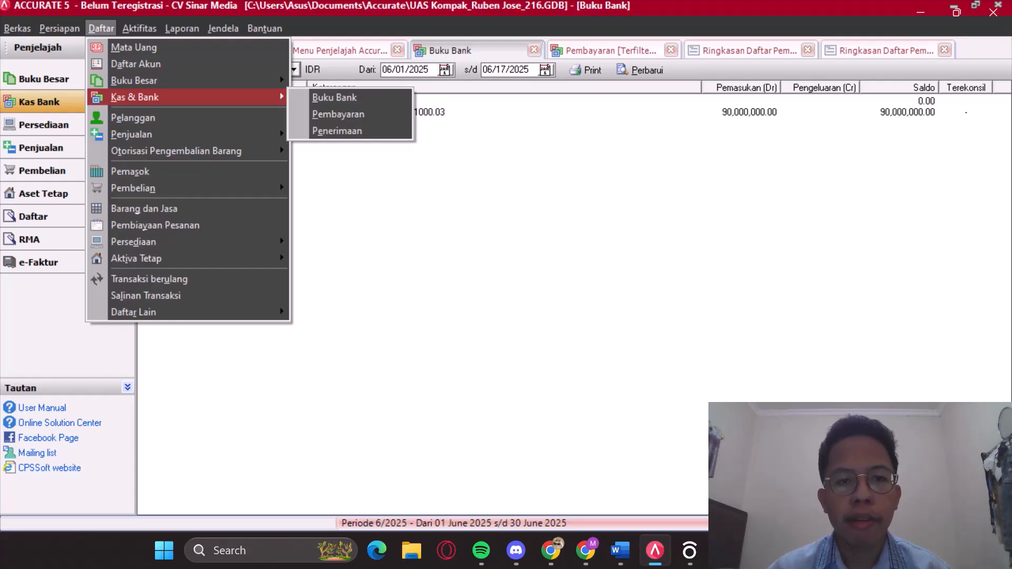
pyautogui.press('Right')
pyautogui.press('Up')
pyautogui.press('Return')
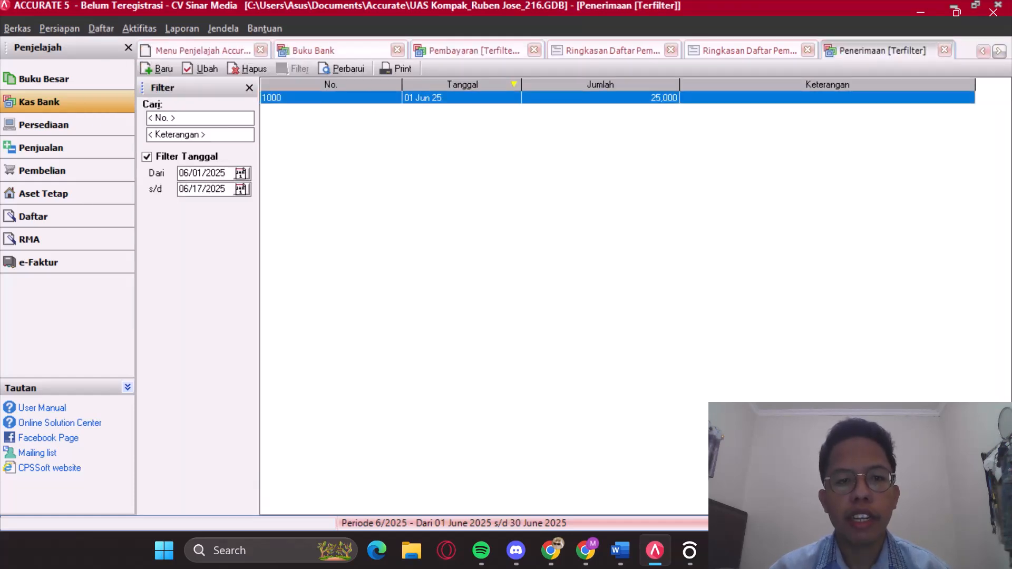
# Step: Set the receipts list's filter start date to 06/30/2023, refresh it and generate the receipt summary report
pyautogui.click(242, 174)
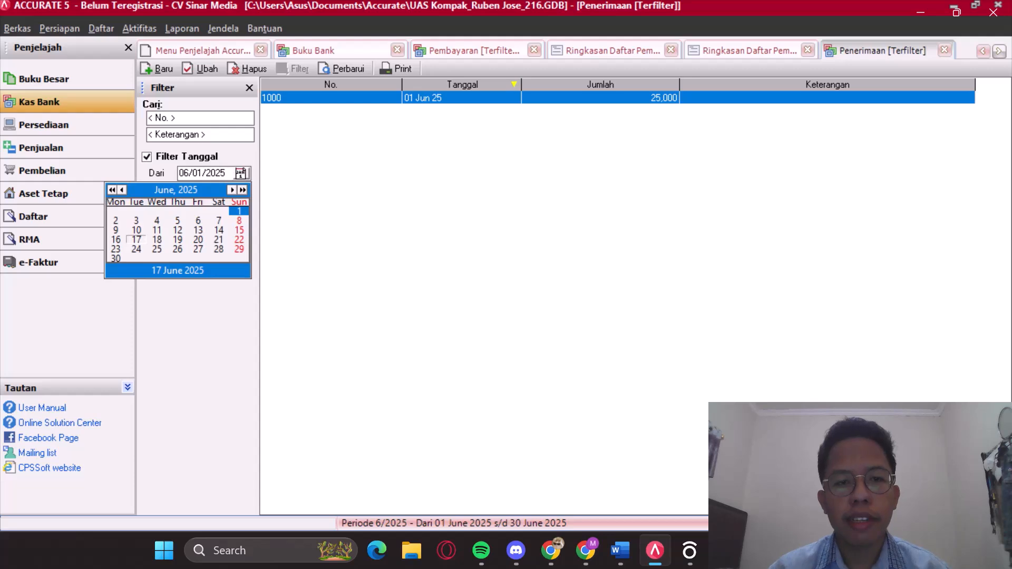
pyautogui.click(112, 190)
pyautogui.click(112, 190)
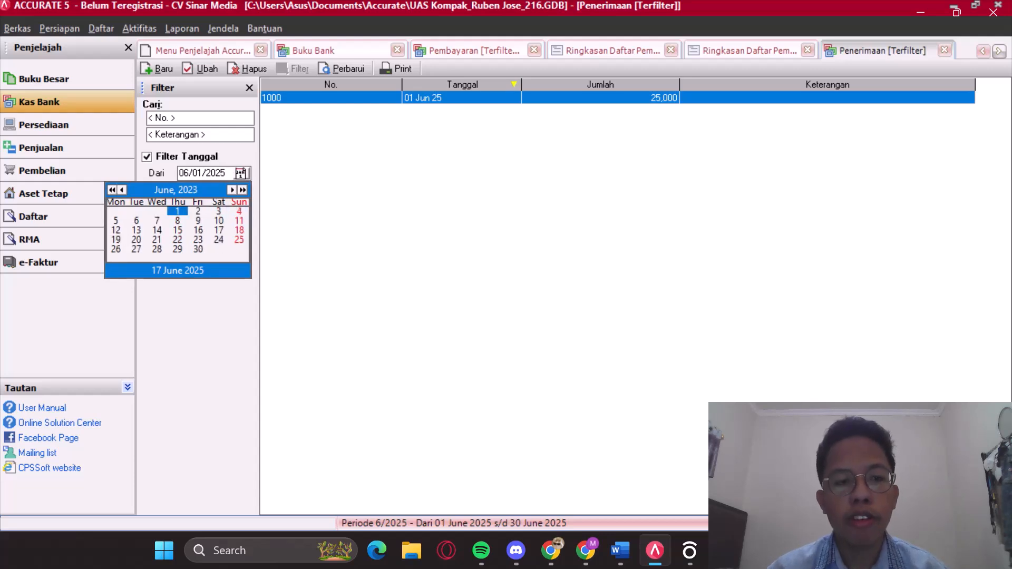
pyautogui.click(198, 249)
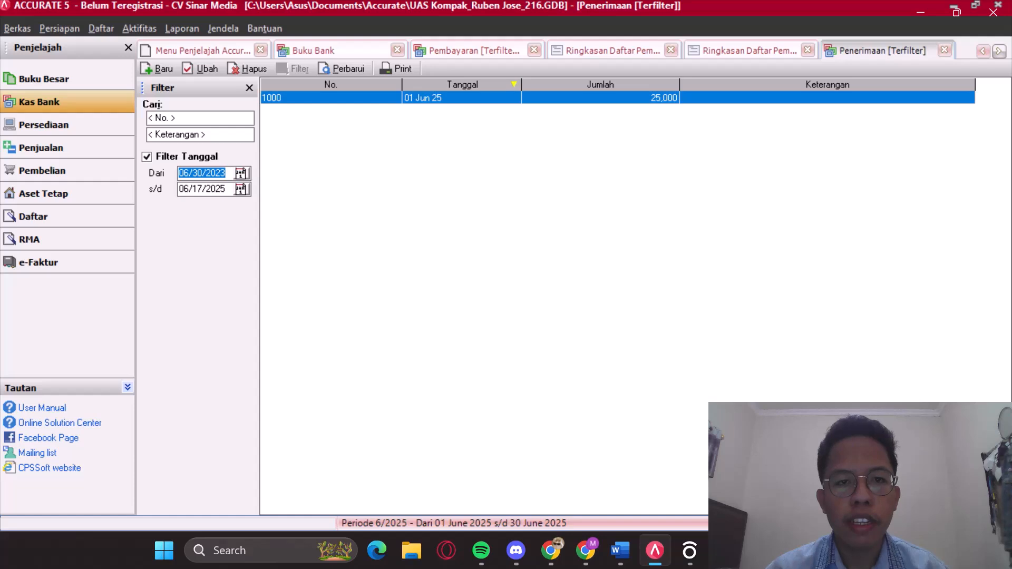
pyautogui.click(342, 68)
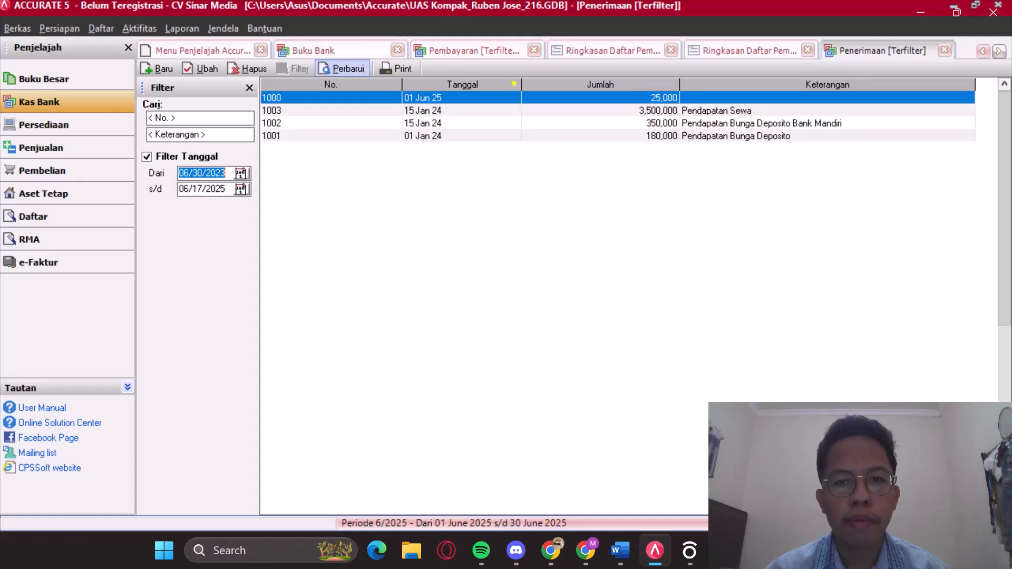
pyautogui.click(396, 69)
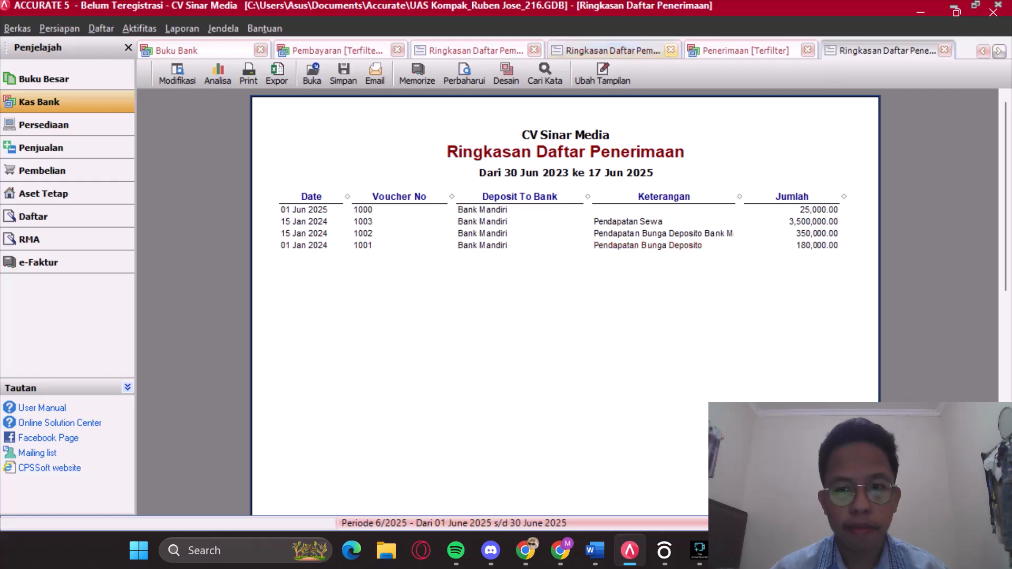
# Step: Compare the payment summary report with the receipt summary report
pyautogui.click(622, 51)
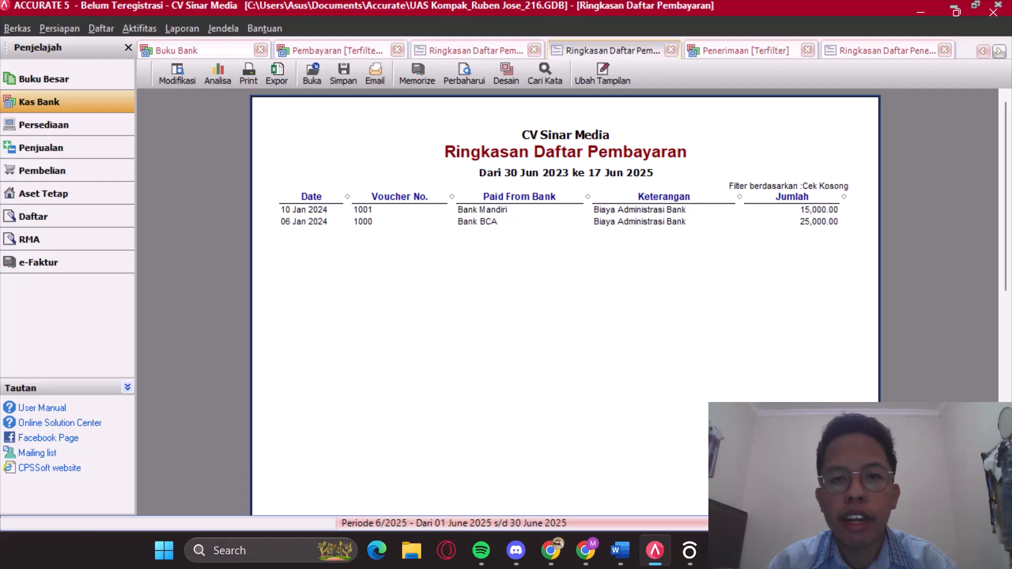
pyautogui.click(888, 50)
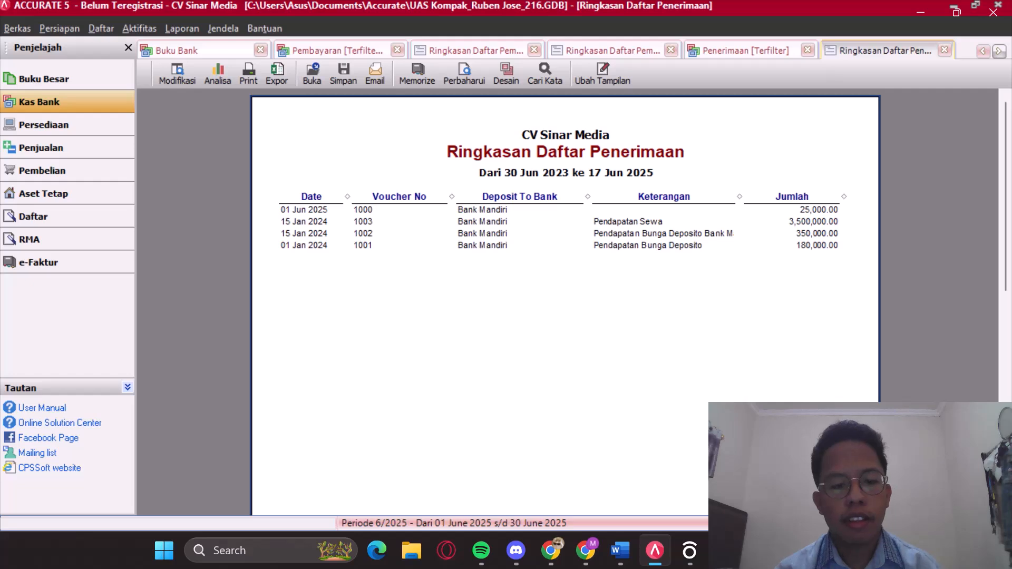
pyautogui.click(613, 50)
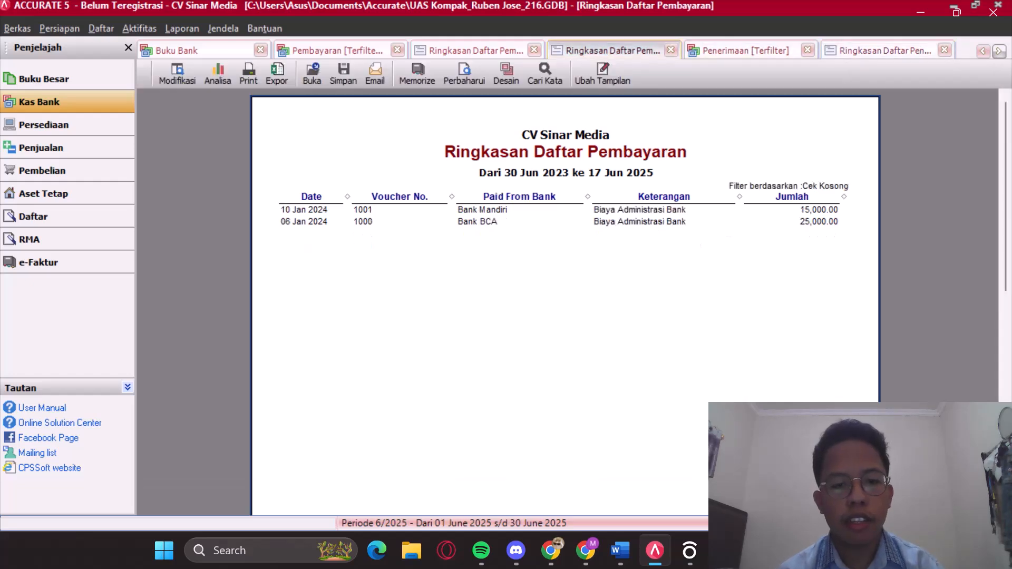
# Step: Delete receipt 1000, the 25,000 entry dated 01 Jun 25, and generate a fresh receipt summary report
pyautogui.click(738, 51)
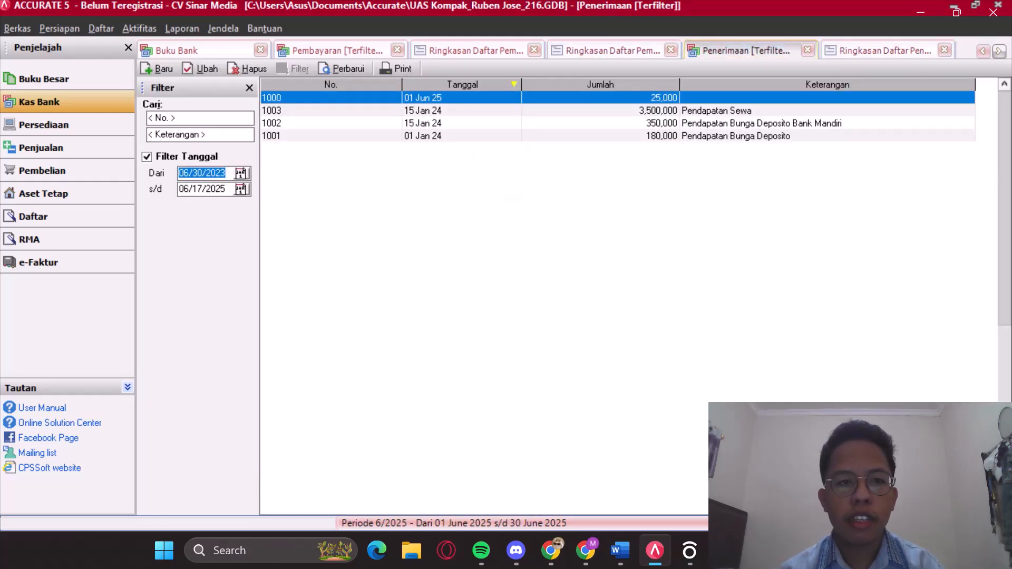
pyautogui.rightClick(681, 98)
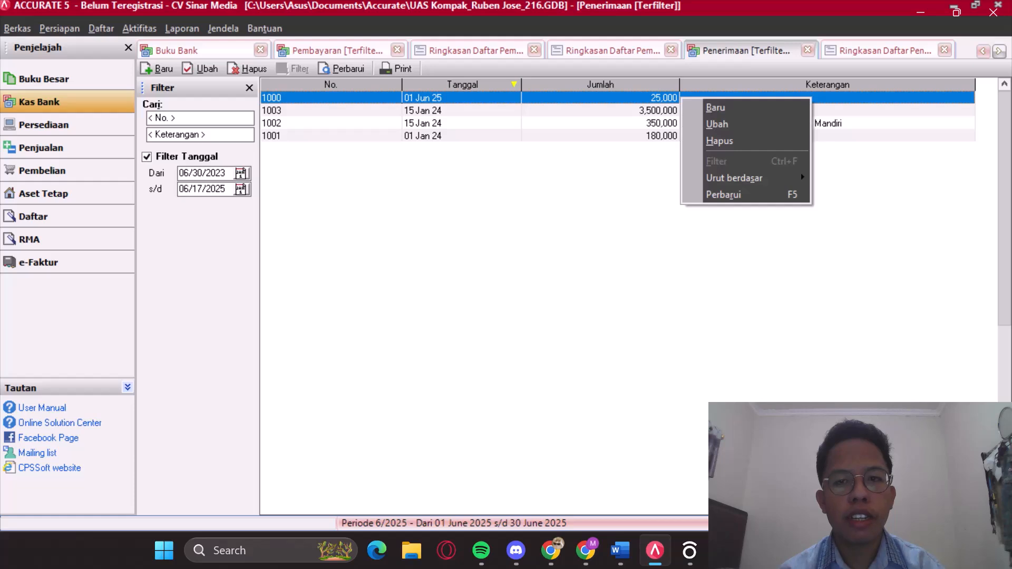
pyautogui.click(720, 140)
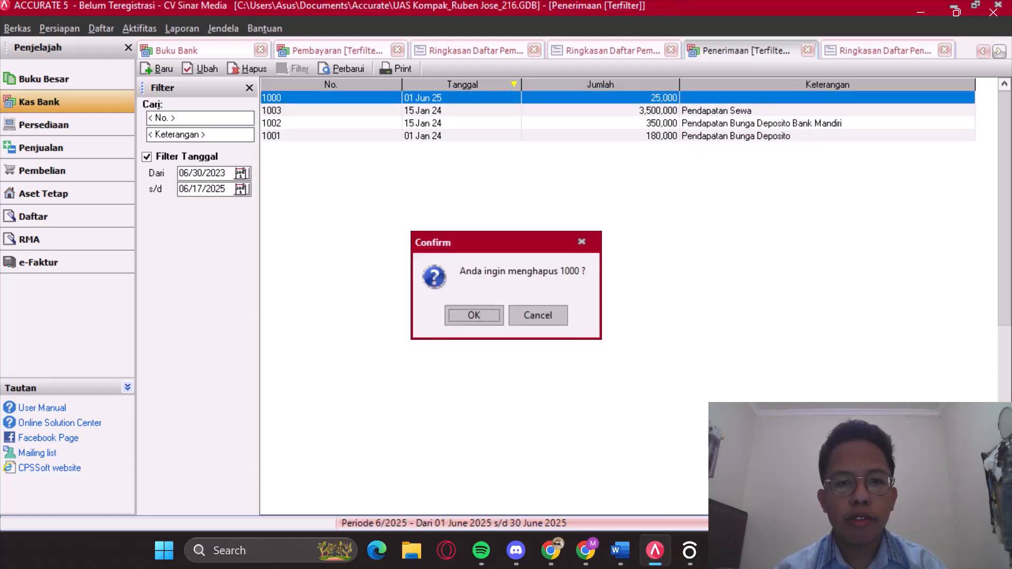
pyautogui.press('Return')
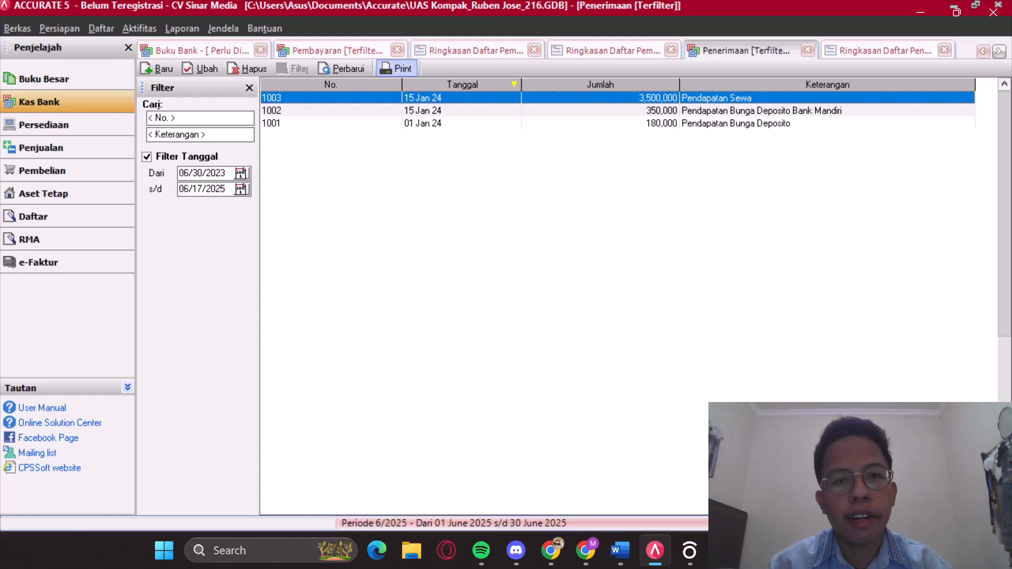
pyautogui.click(396, 69)
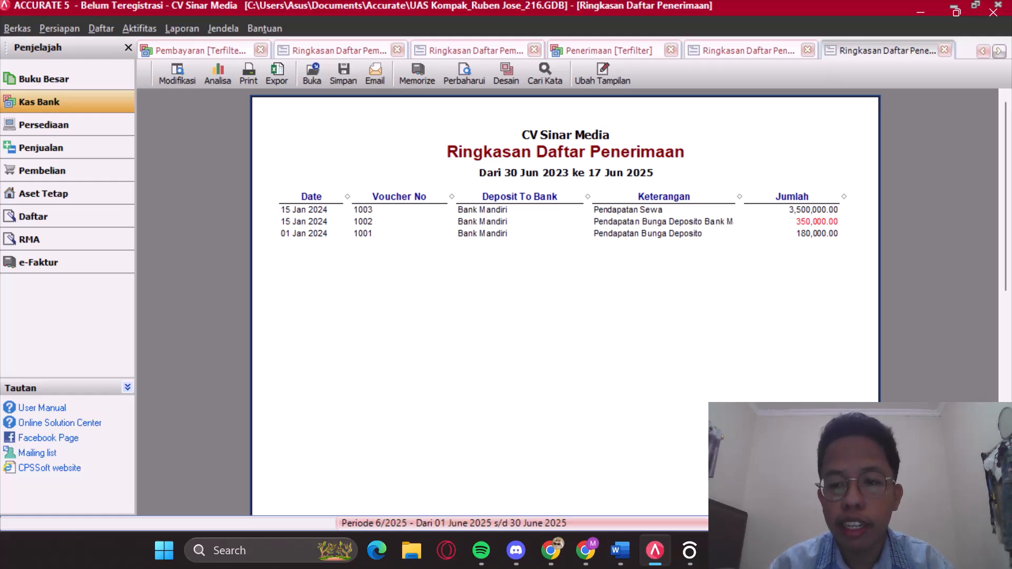
pyautogui.click(465, 74)
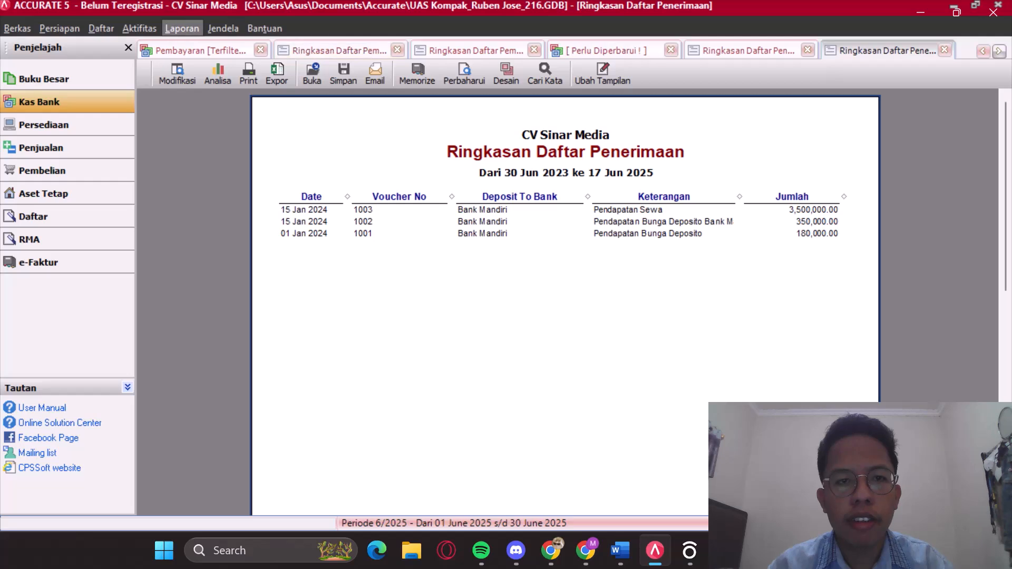
# Step: Open the bank book for the Bank account and generate its printable report
pyautogui.click(101, 28)
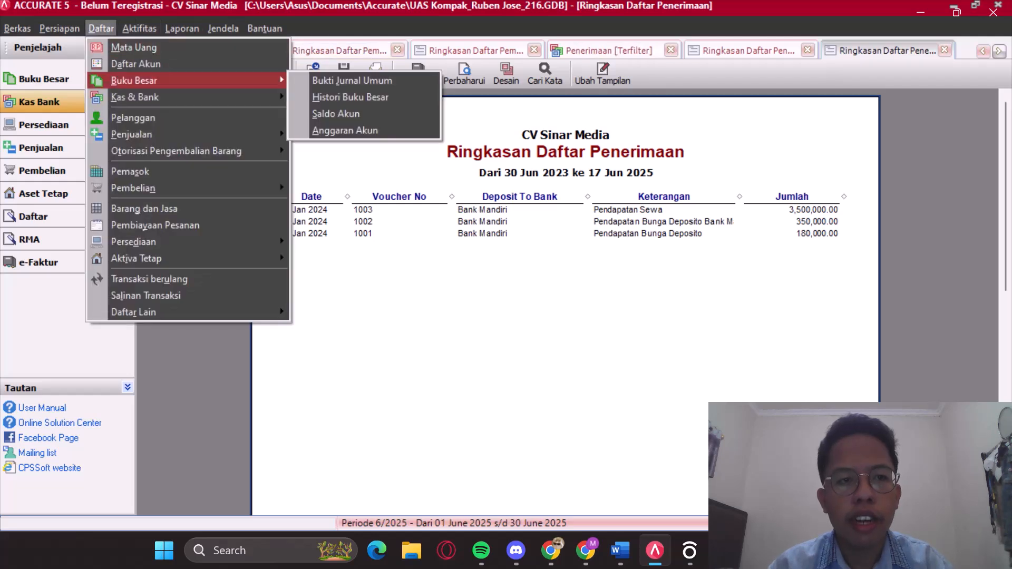
pyautogui.moveTo(158, 97)
pyautogui.click(328, 97)
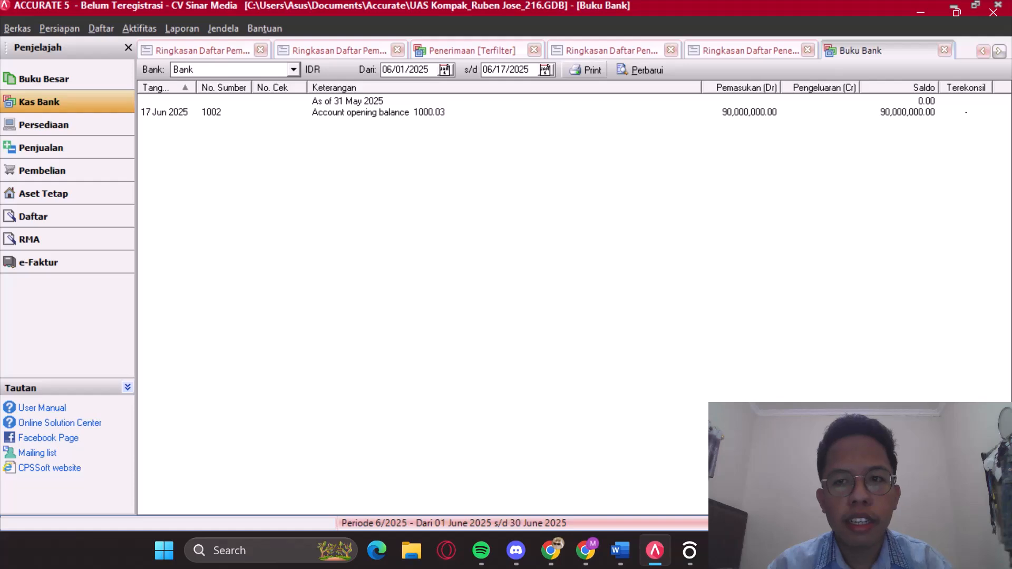
pyautogui.click(585, 70)
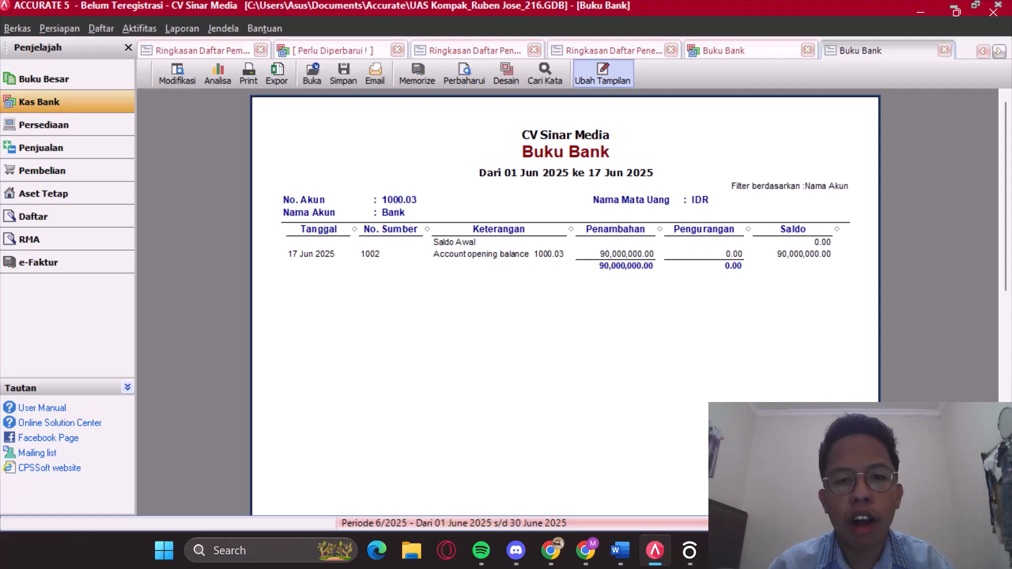
pyautogui.click(725, 550)
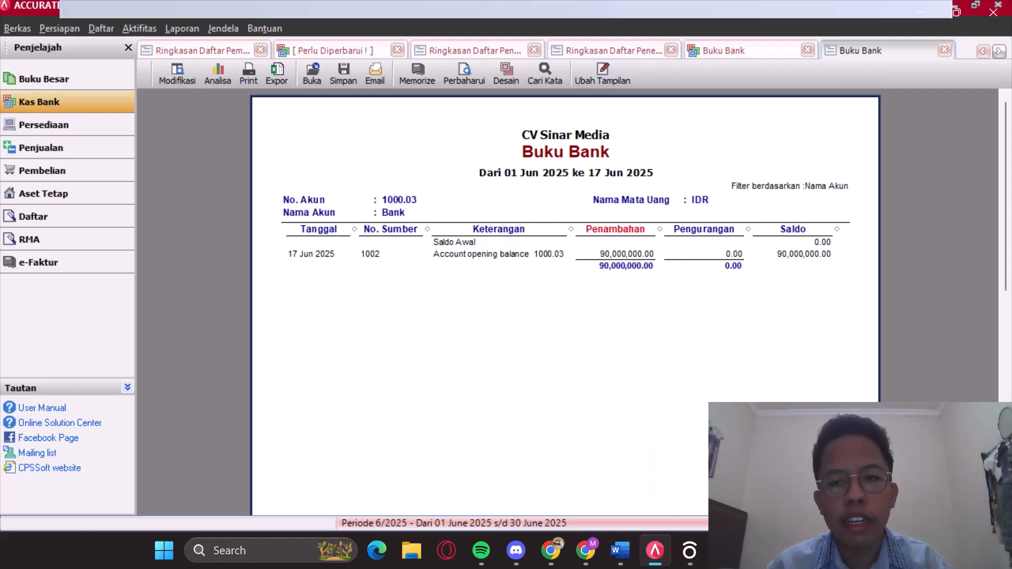